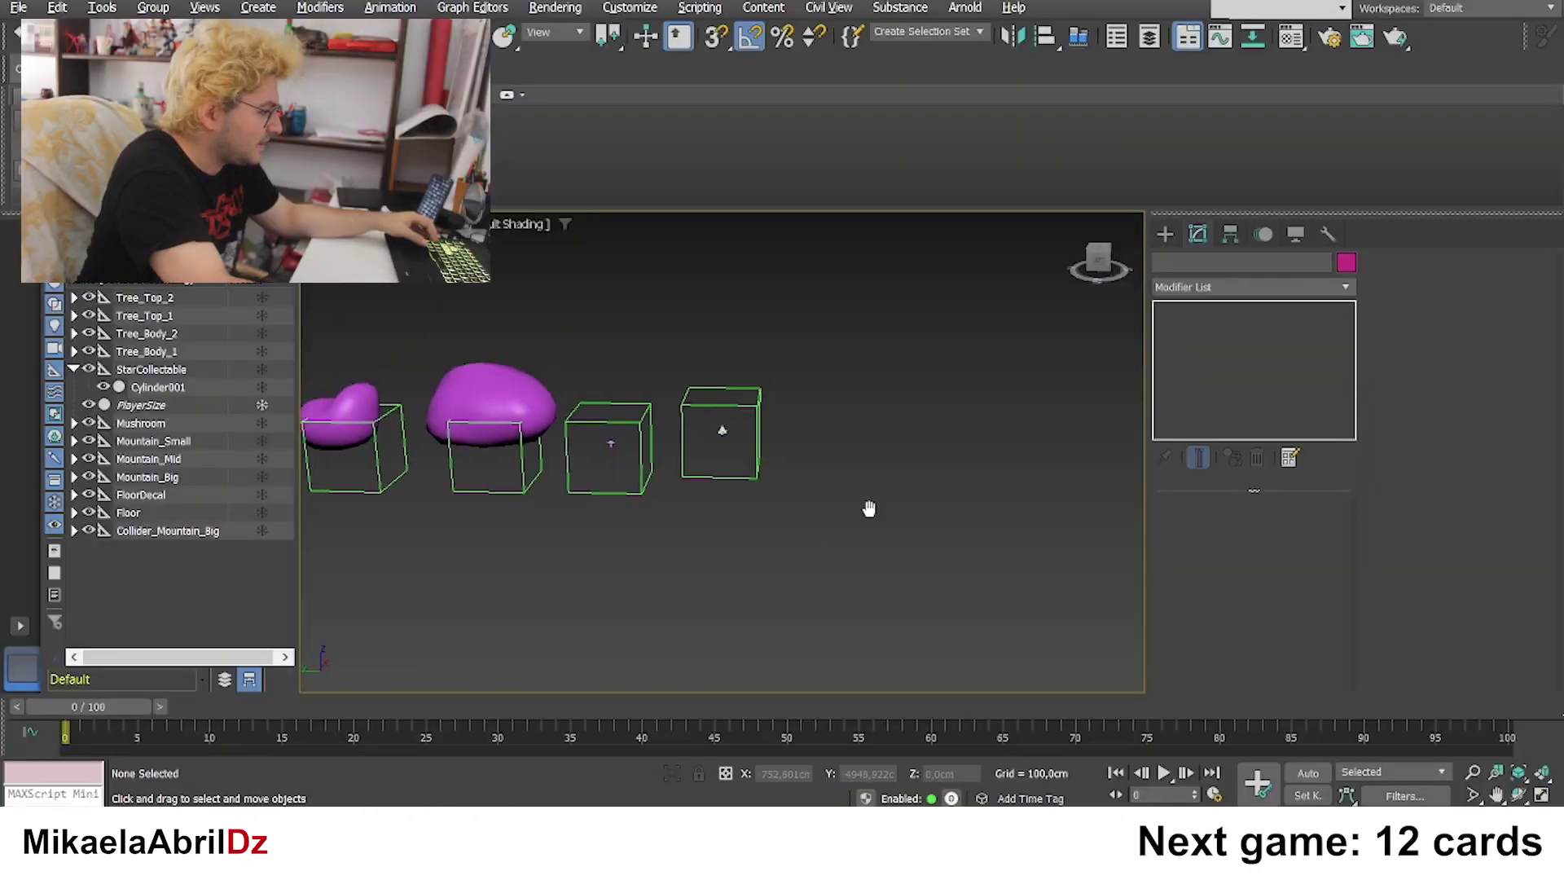
Step: Set the cylinder's sides to 6 and convert it to an Editable Poly with its vertices open for editing
scroll(502, 496, down, 5)
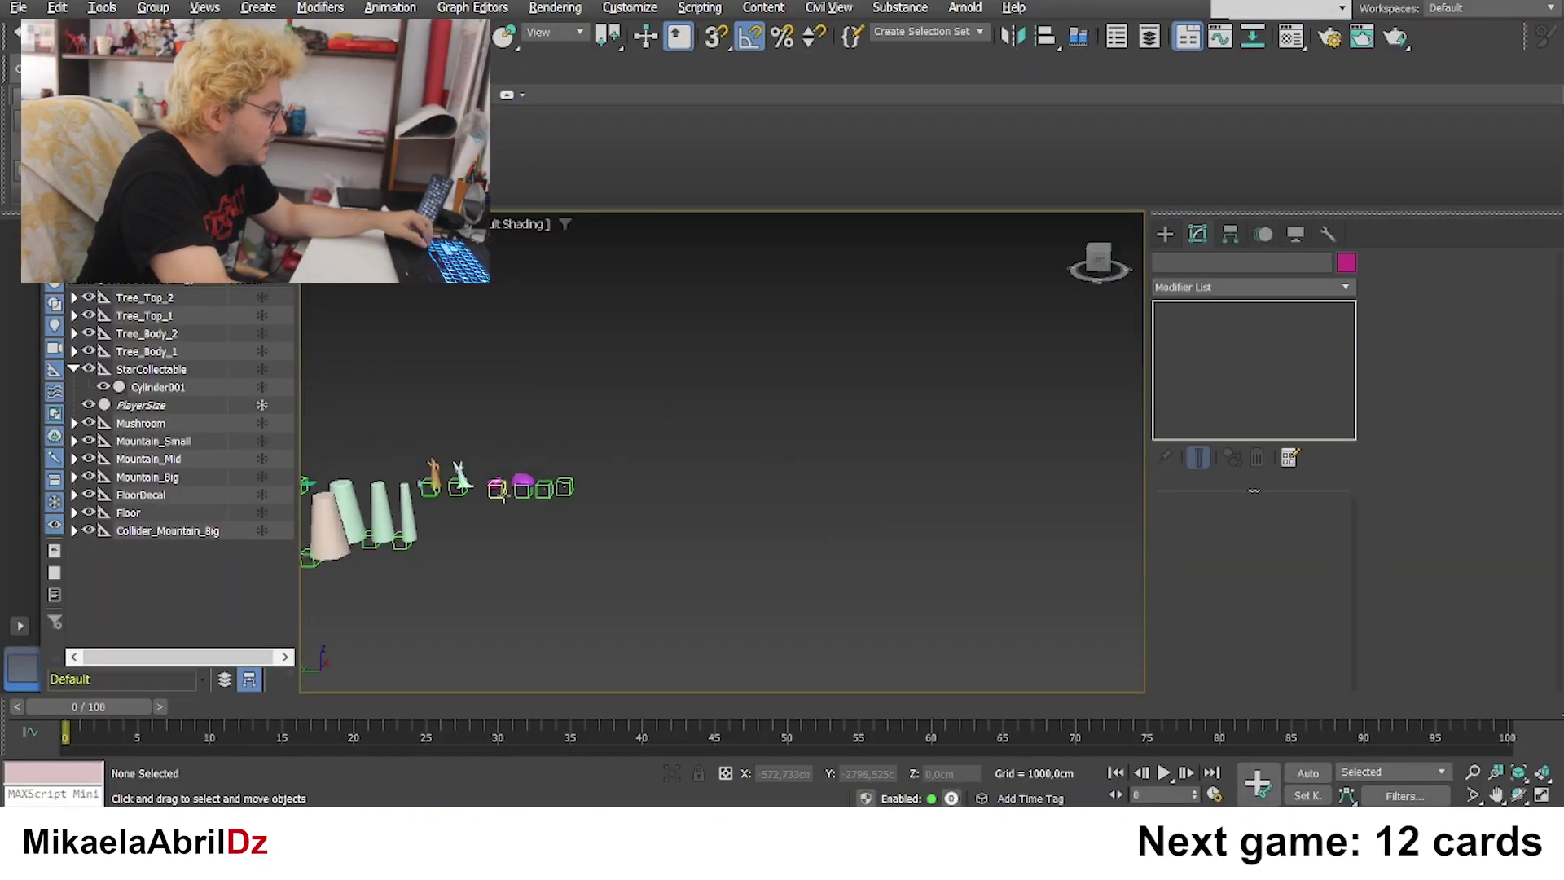
middle_drag(503, 496, 686, 516)
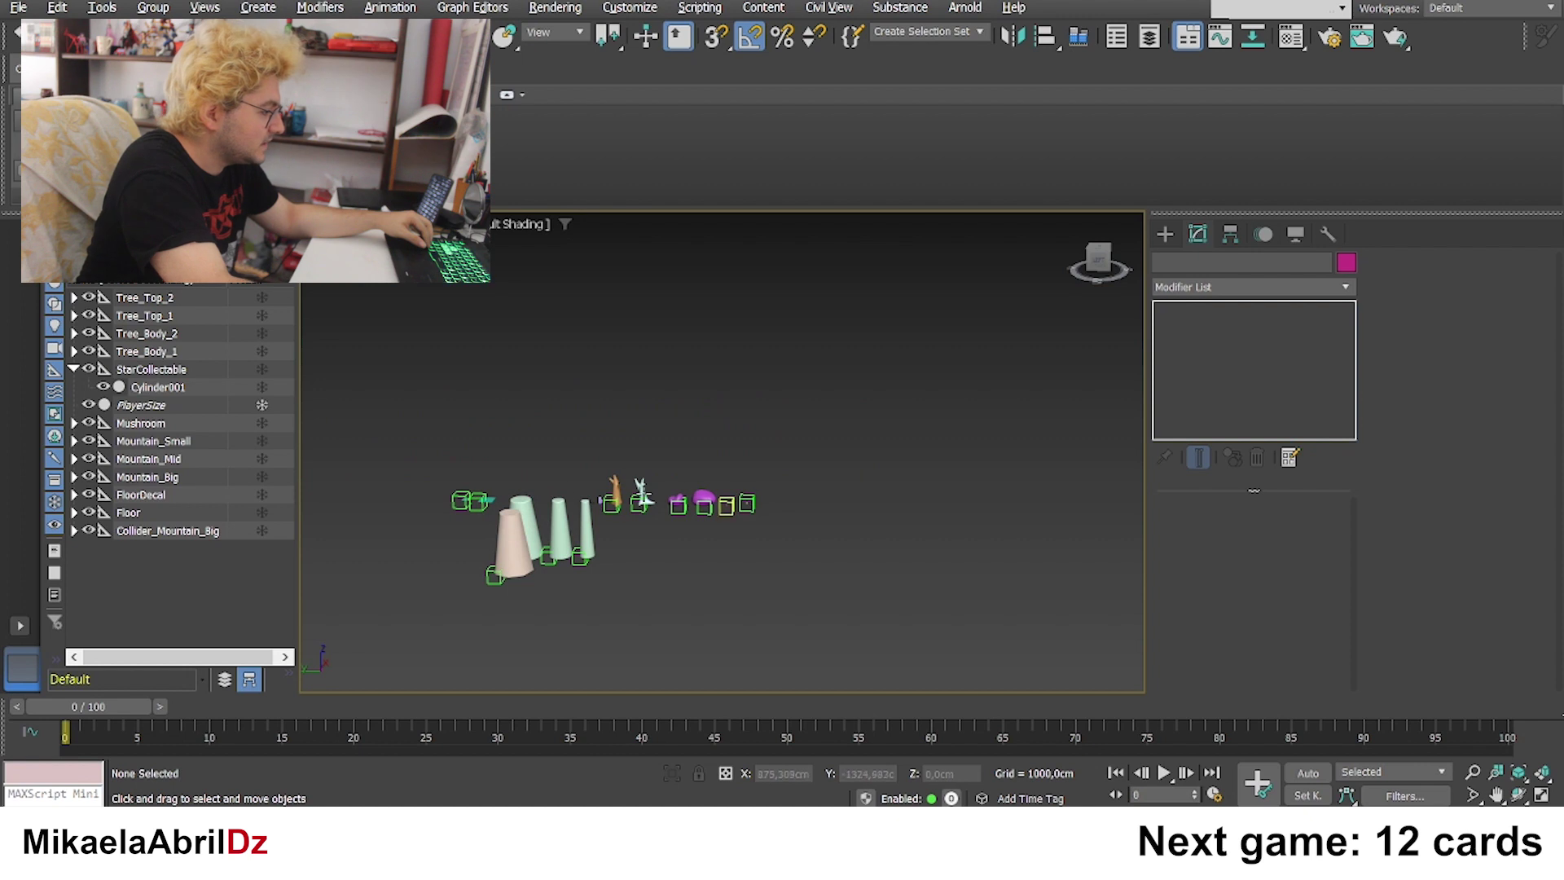
scroll(760, 510, up, 8)
middle_drag(824, 520, 708, 531)
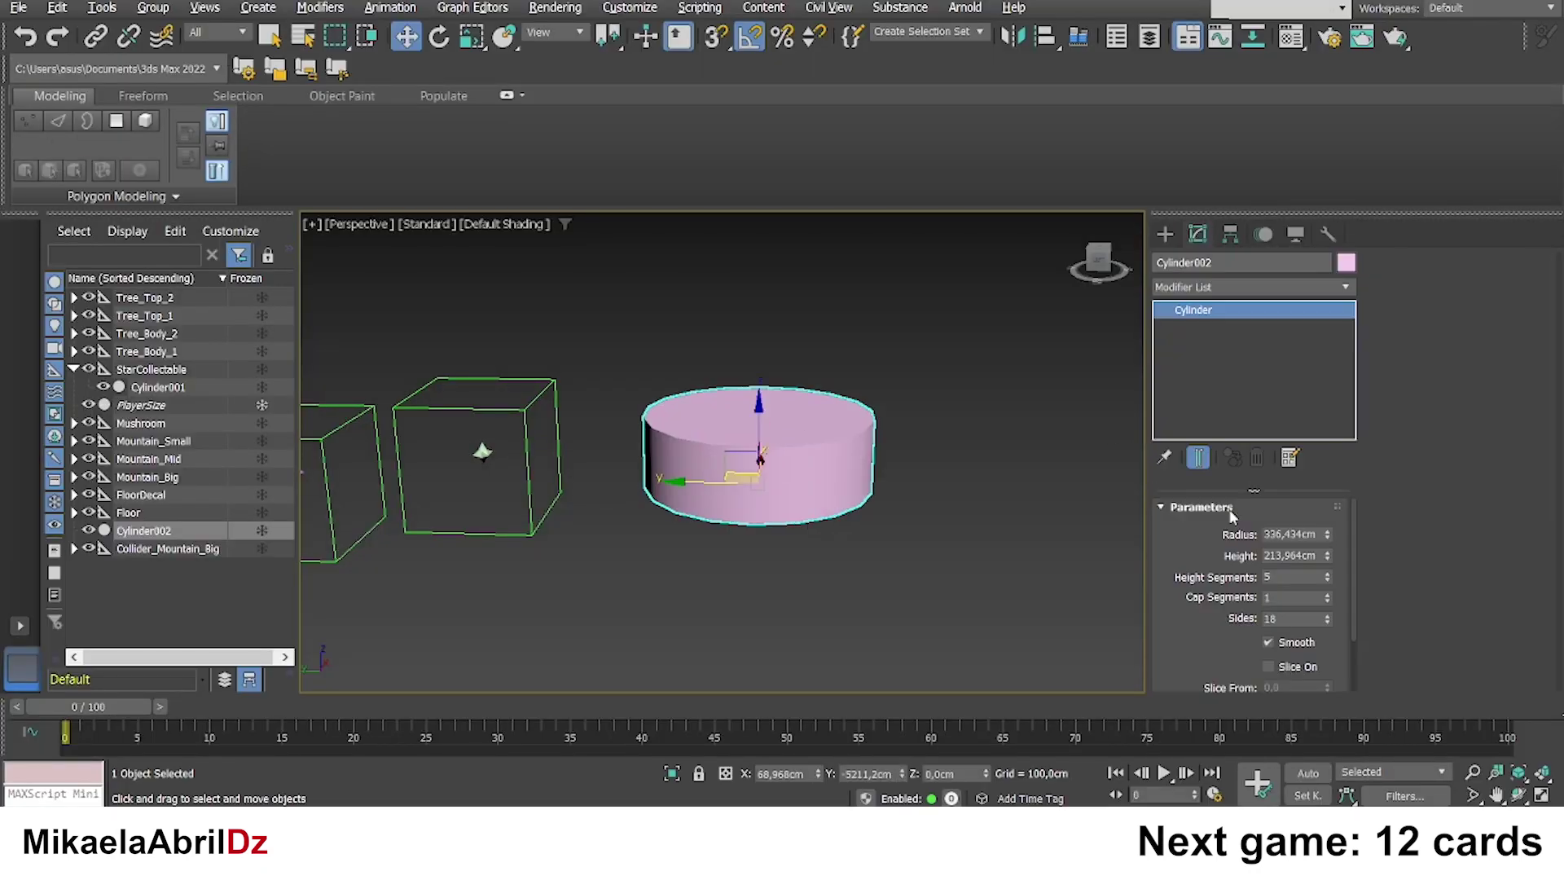
double_click(1293, 618)
text(6)
key(Return)
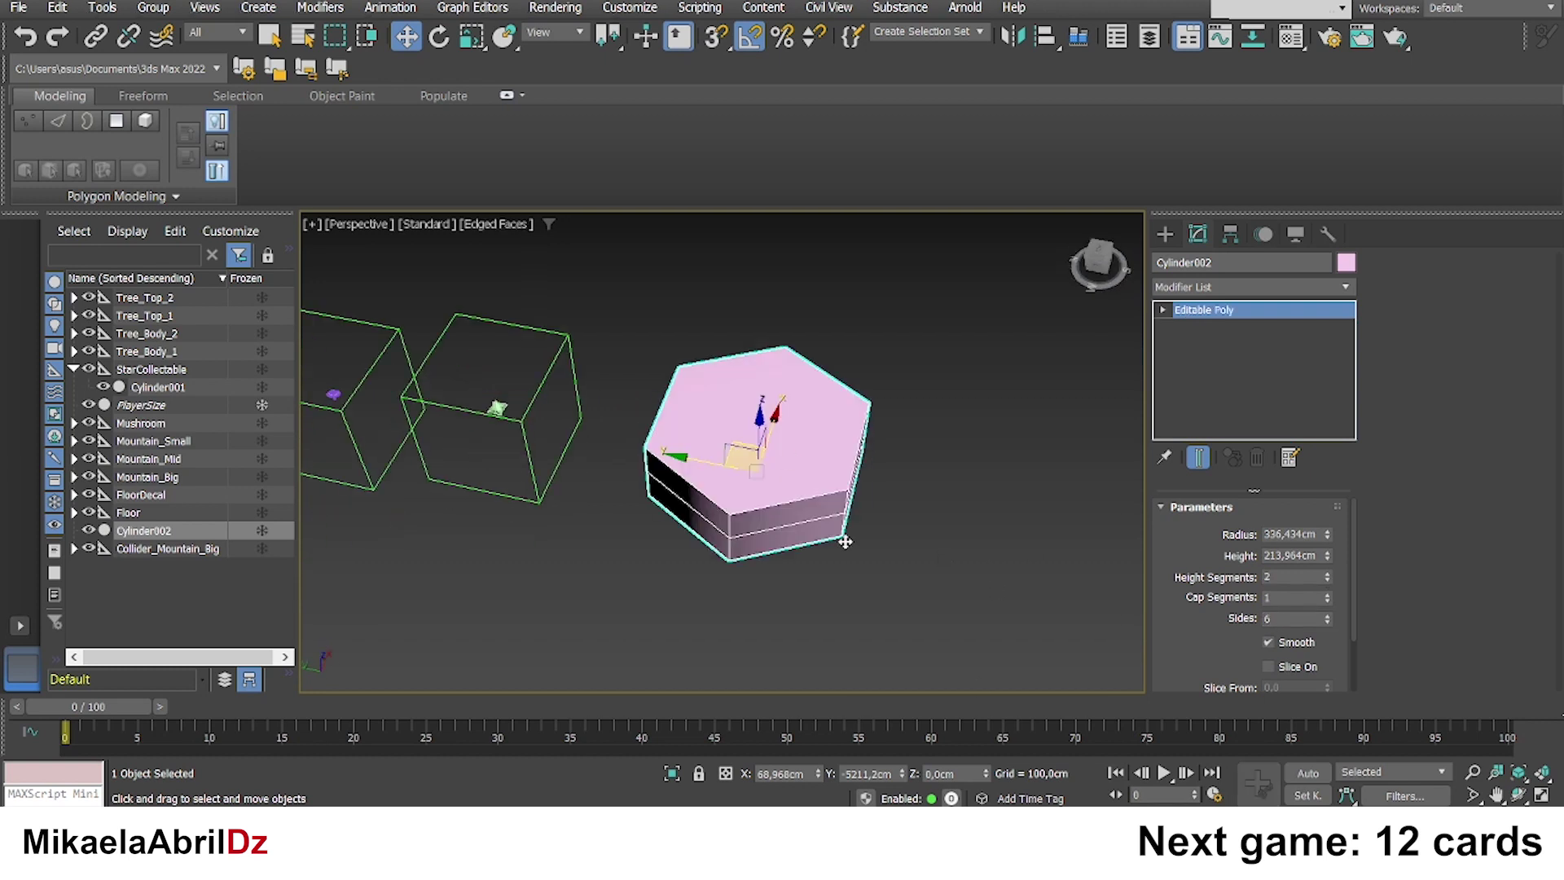
key(1)
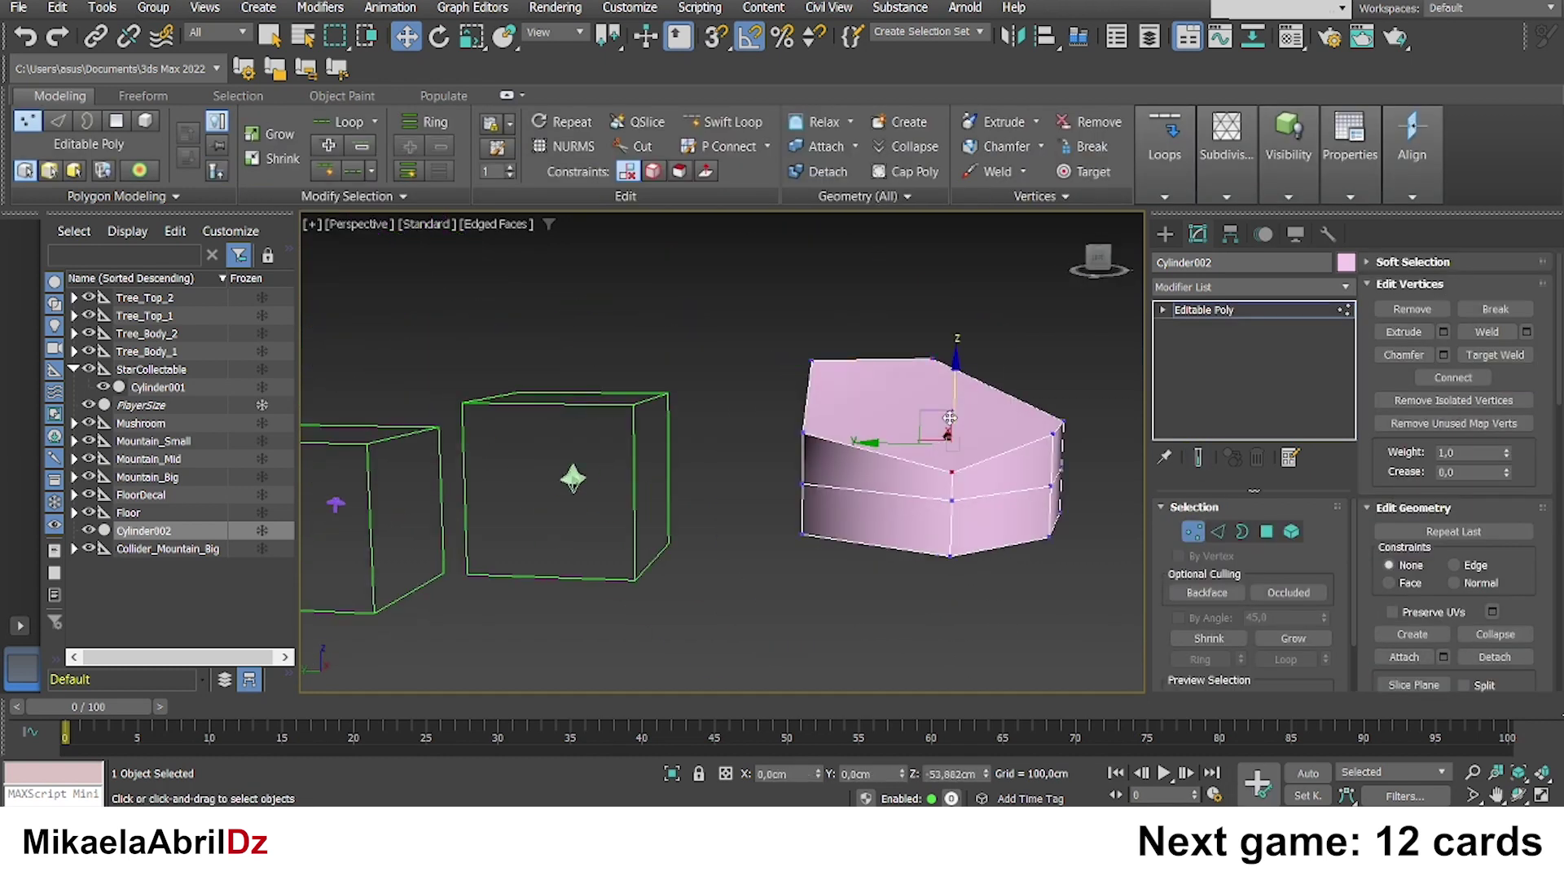
Step: Cut new edges across the six-sided cylinder's top face to divide it into several faces
key(alt+c)
alt+middle_drag(950, 417, 920, 480)
right_click(1026, 464)
key(ctrl+shift+w)
key(w)
Step: Move vertices on the cylinder's top and sides to form an irregular, stepped rock shape
click(826, 629)
alt+middle_drag(837, 619, 773, 554)
drag(778, 285, 839, 456)
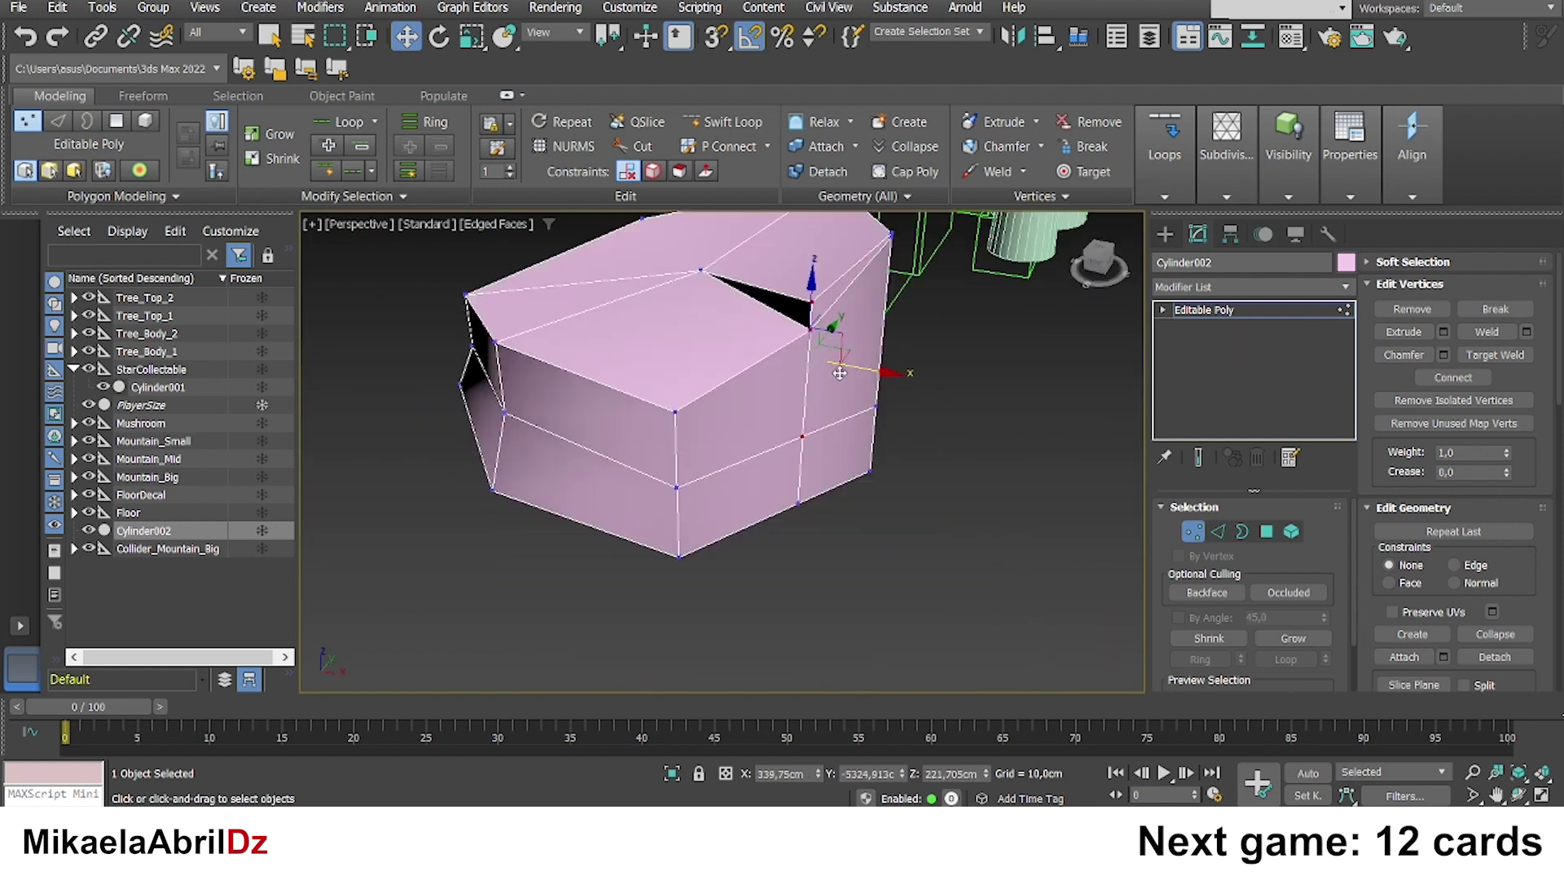
alt+middle_drag(840, 373, 886, 538)
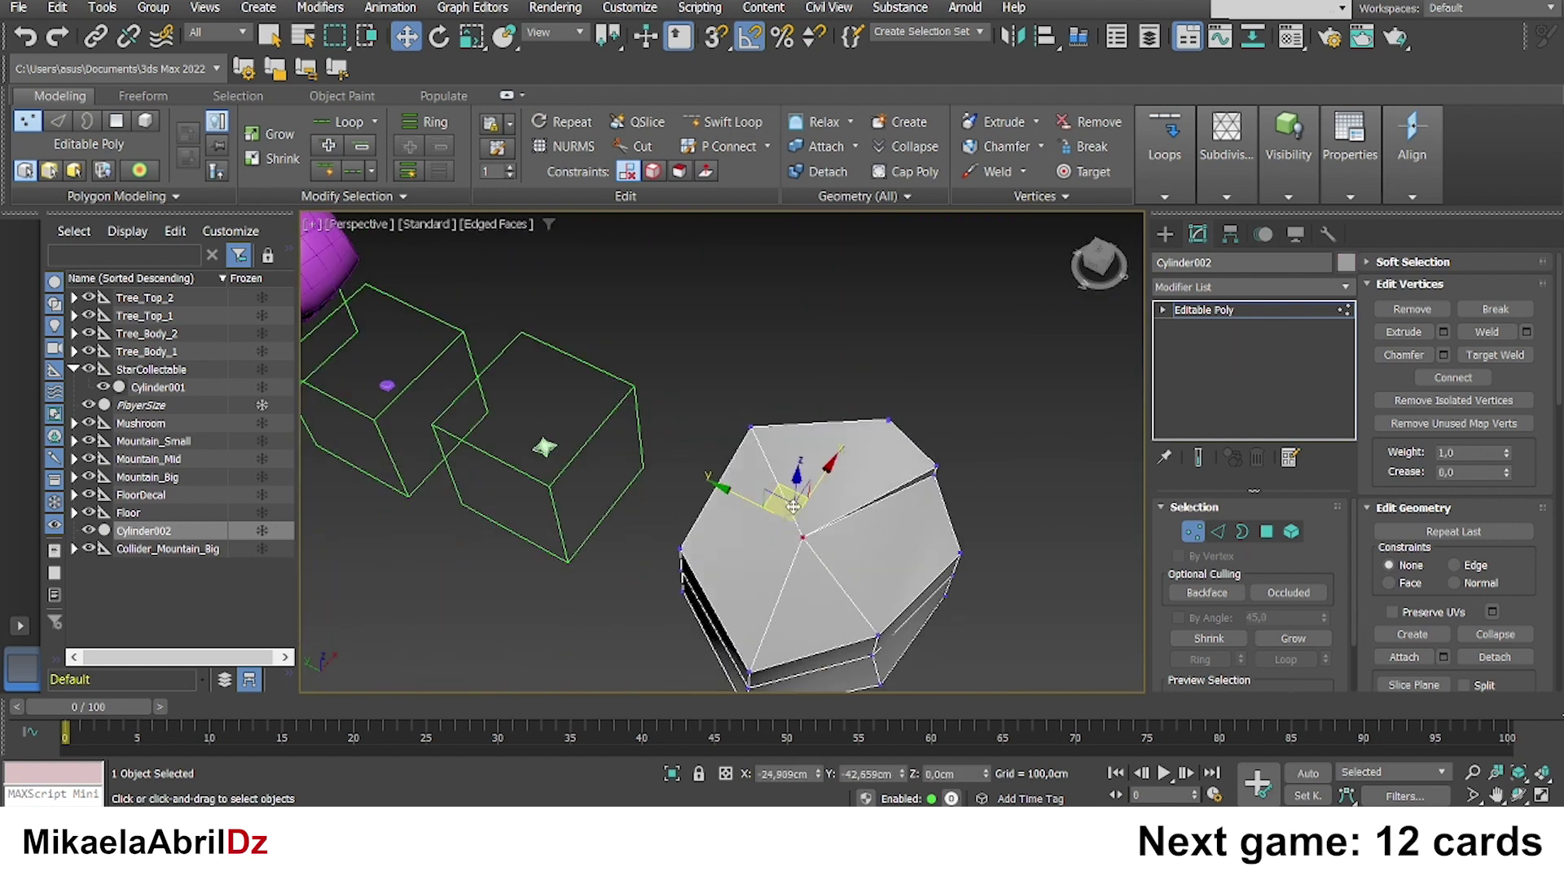
alt+middle_drag(786, 499, 707, 542)
click(881, 600)
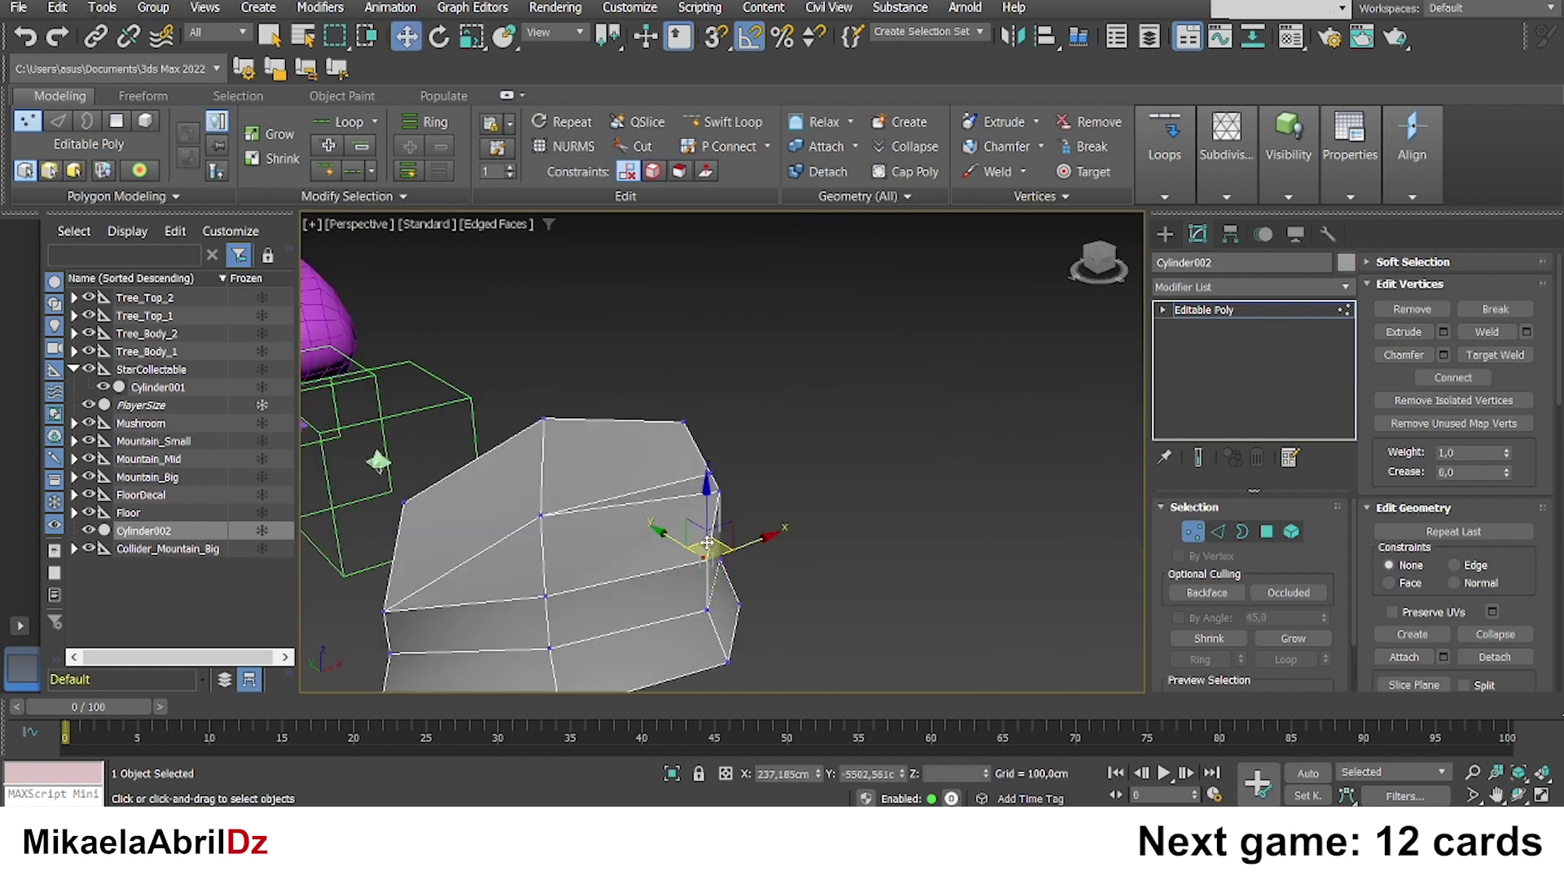
Step: Examine the rock's silhouette and shading from several angles without its edges displayed
key(4)
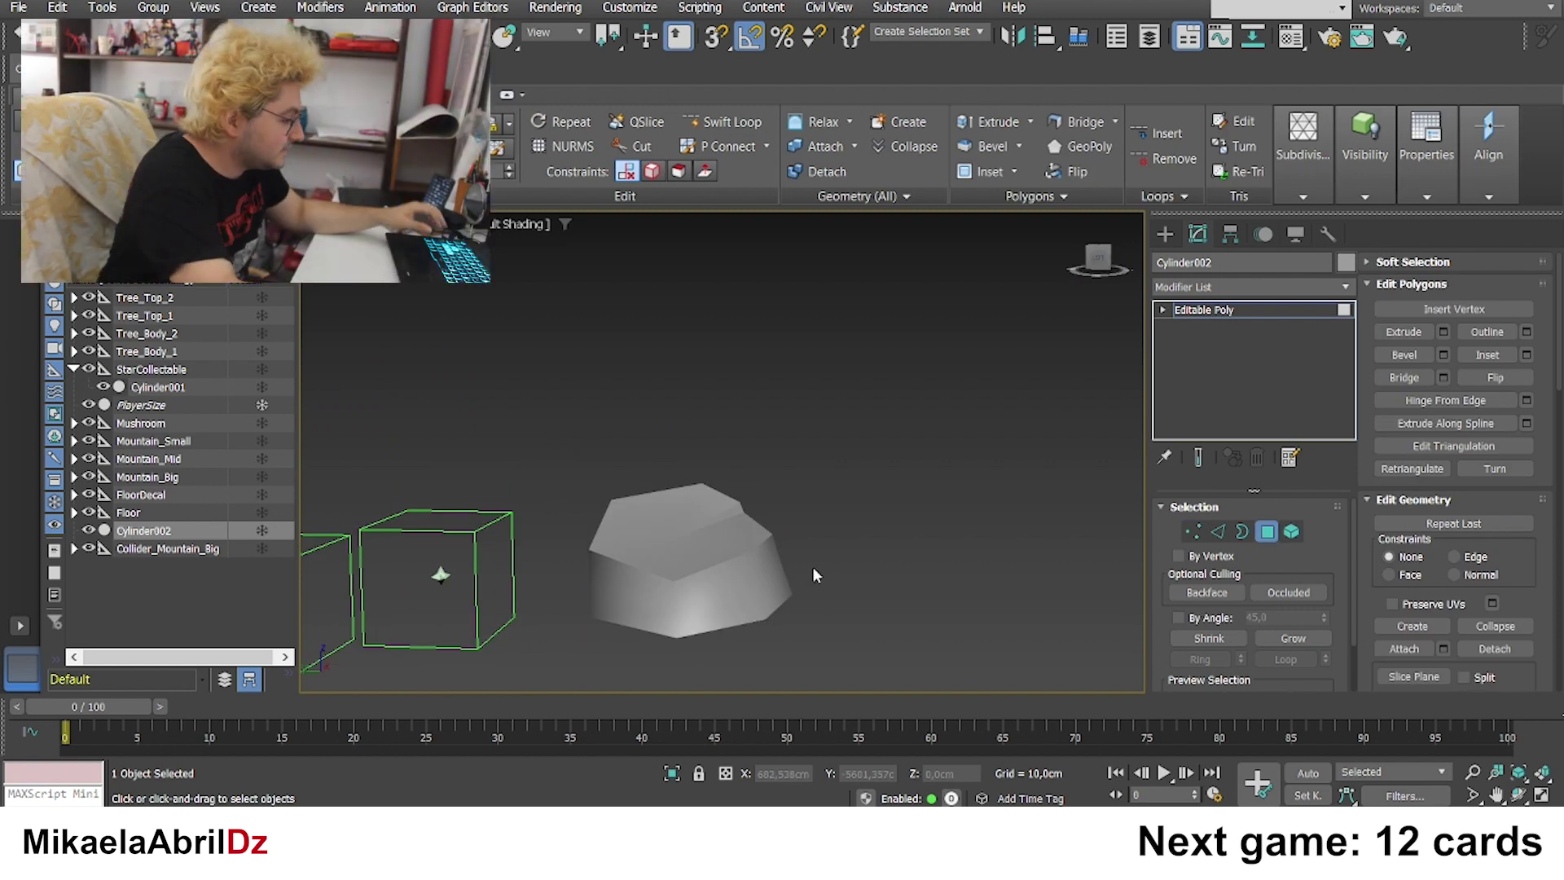
alt+middle_drag(813, 575, 667, 568)
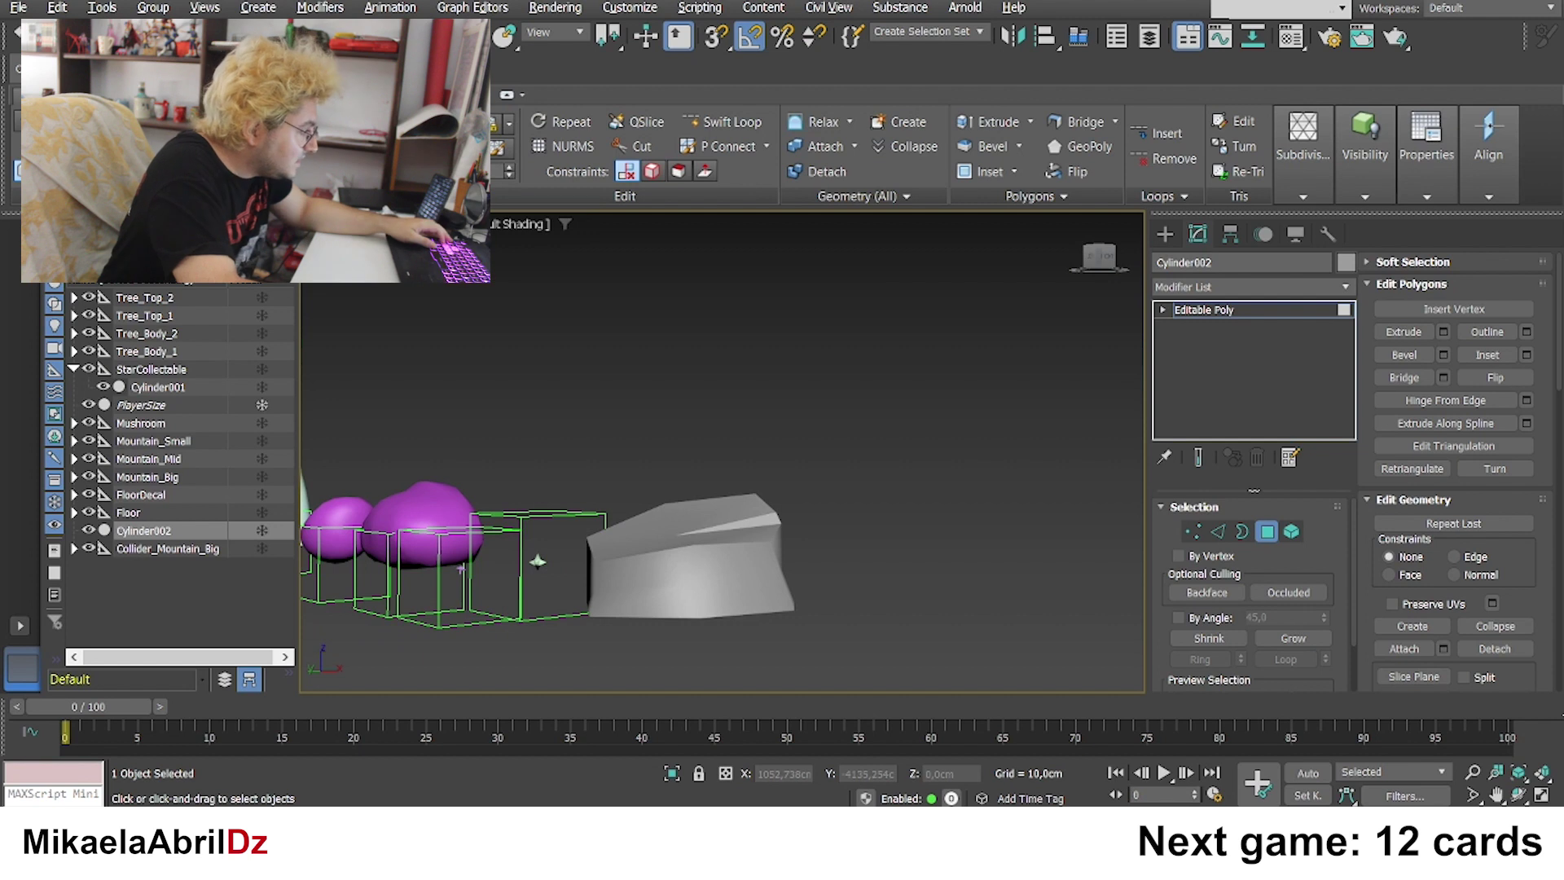
alt+middle_drag(615, 554, 789, 542)
scroll(673, 542, up, 4)
scroll(706, 543, down, 4)
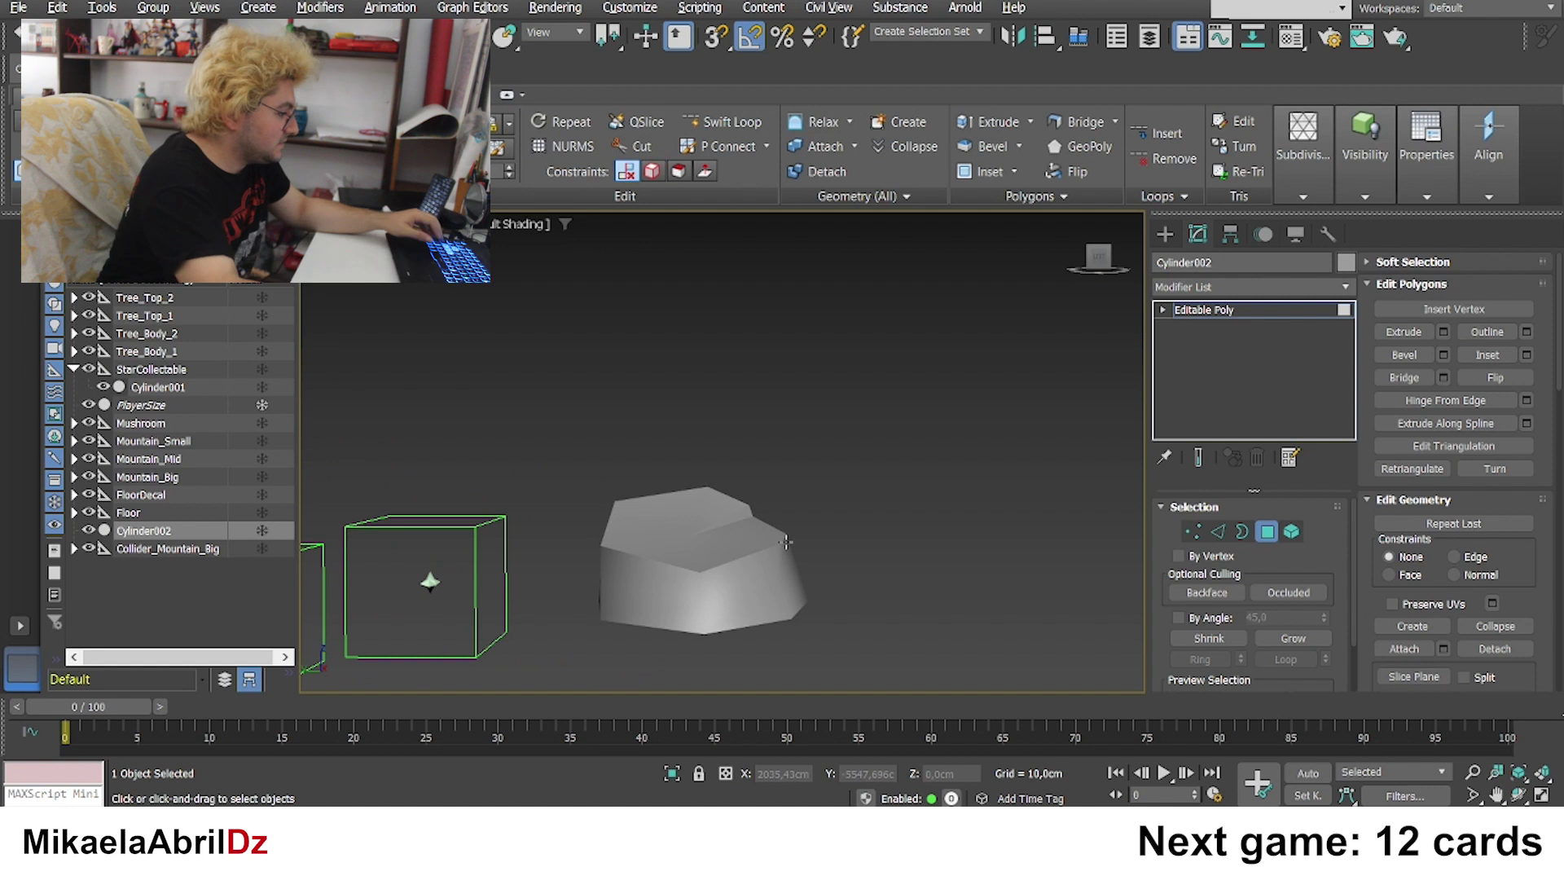
alt+middle_drag(741, 557, 726, 590)
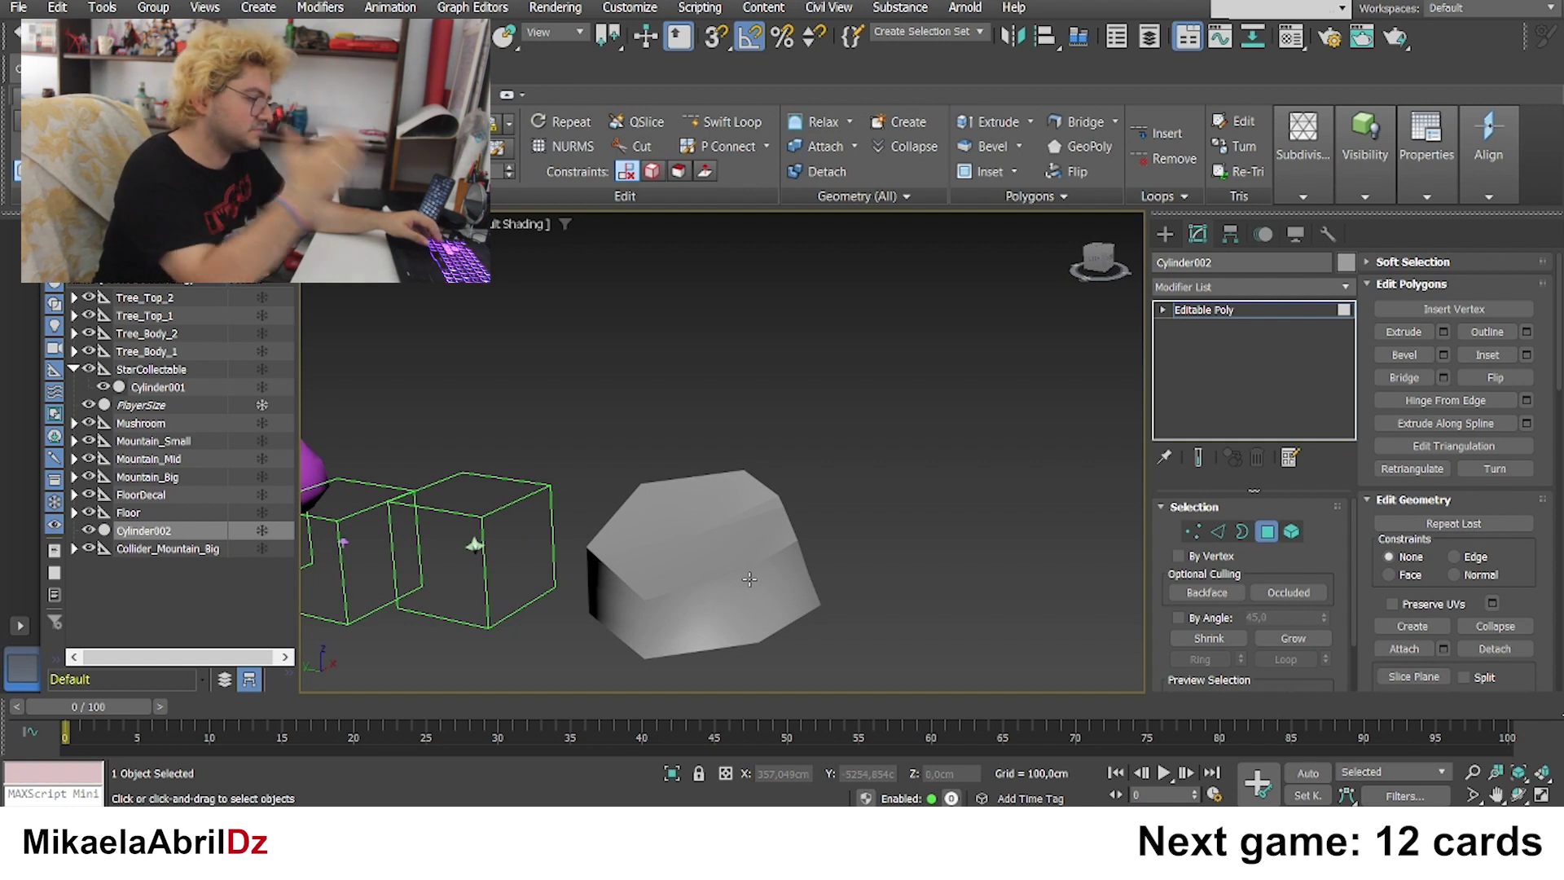
alt+middle_drag(714, 602, 680, 564)
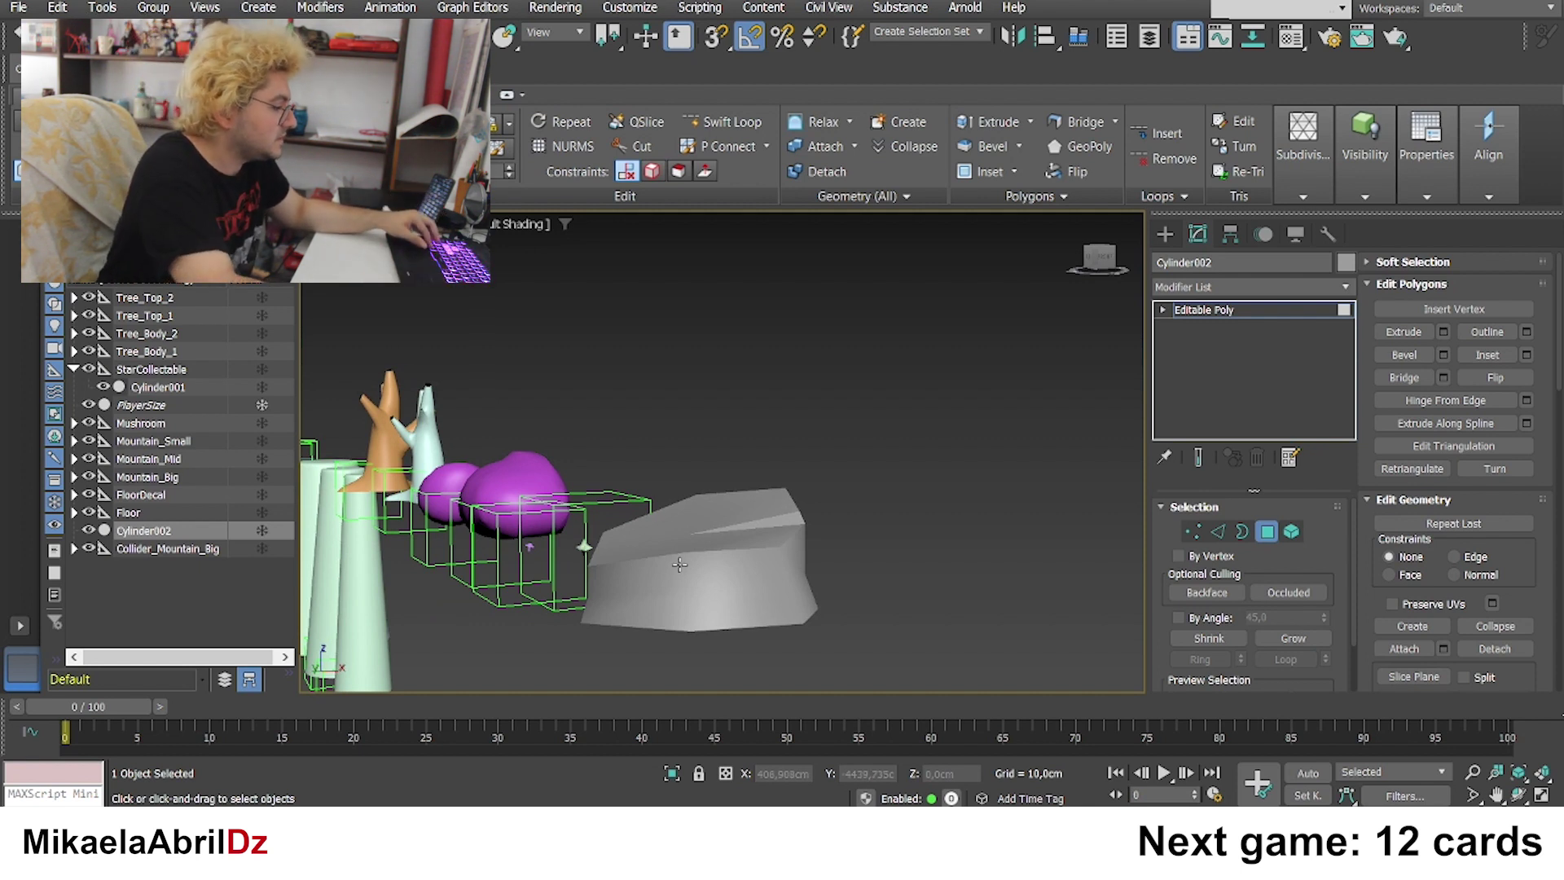
alt+middle_drag(679, 563, 776, 575)
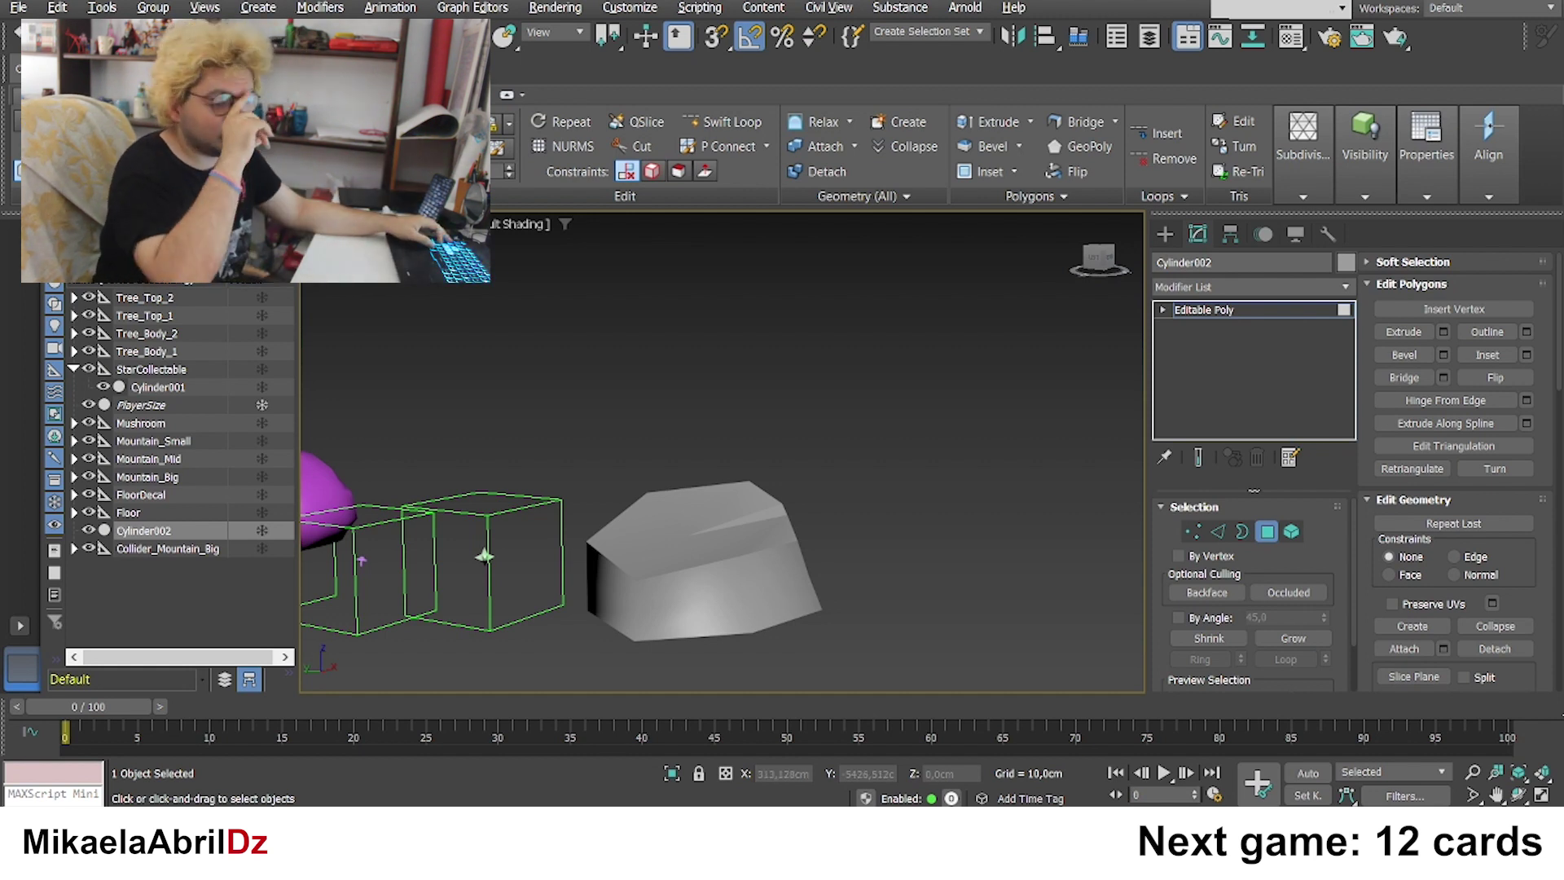
scroll(720, 508, down, 8)
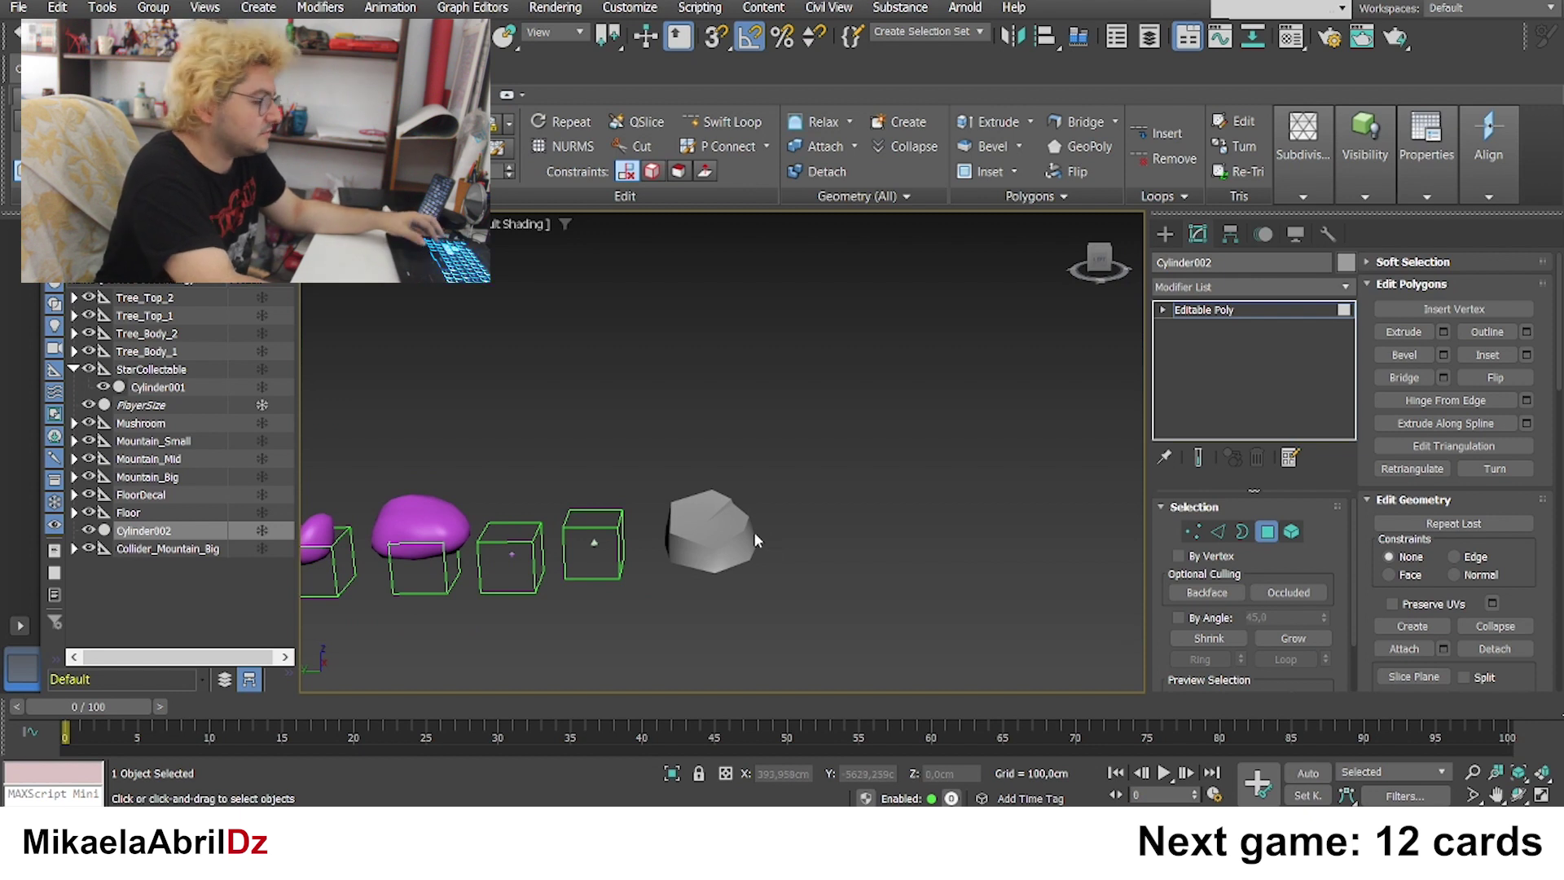
scroll(758, 538, up, 8)
mouse_move(761, 545)
alt+middle_down()
mouse_move(723, 510)
mouse_move(765, 534)
alt+middle_up()
scroll(765, 534, down, 3)
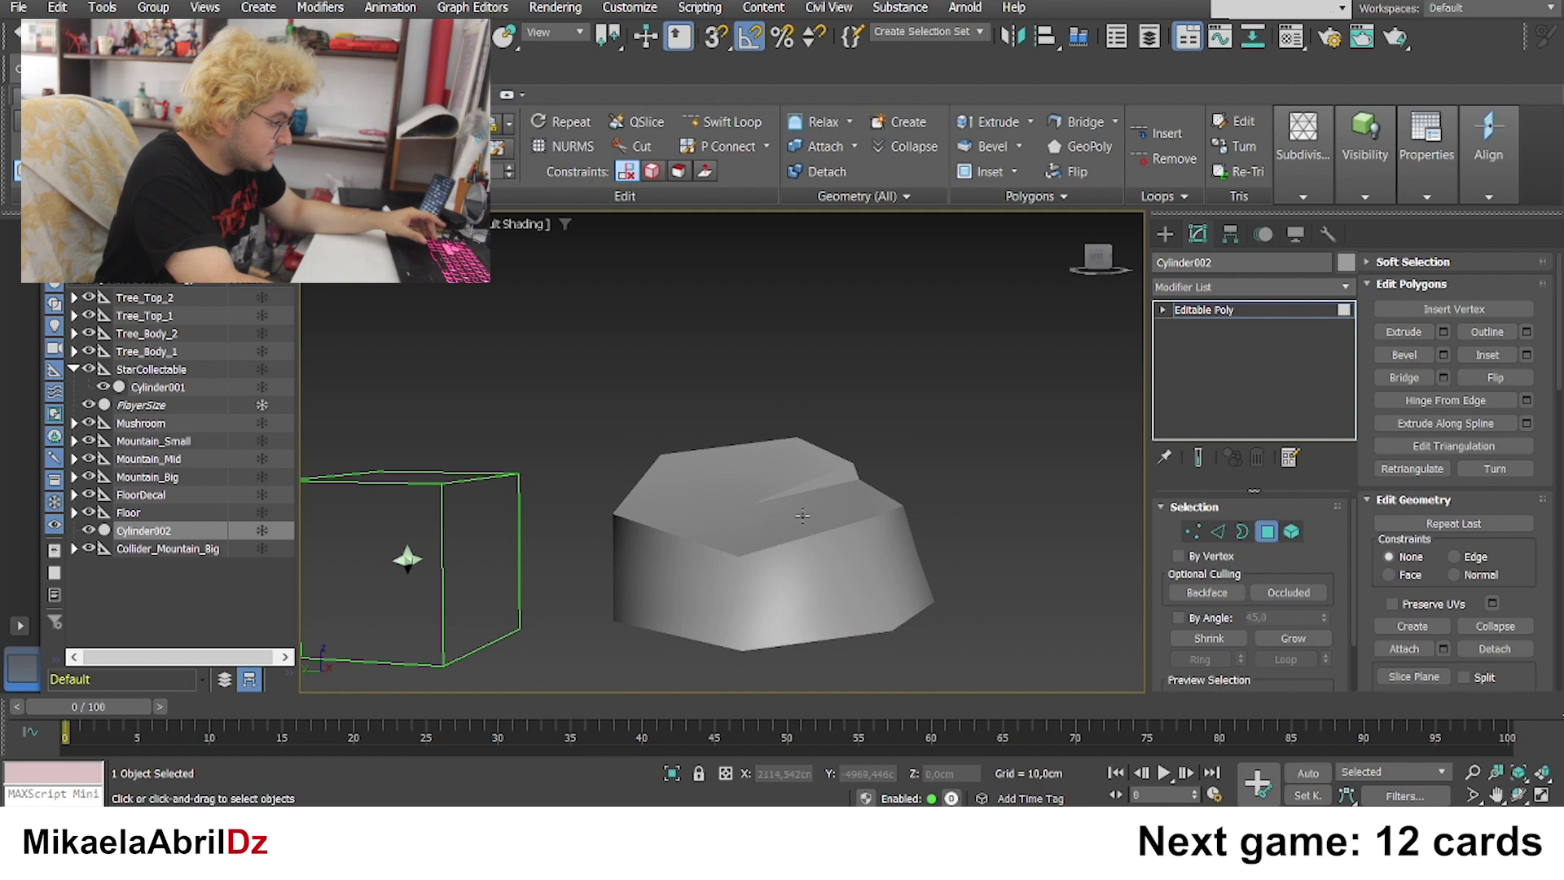
alt+middle_drag(802, 515, 784, 511)
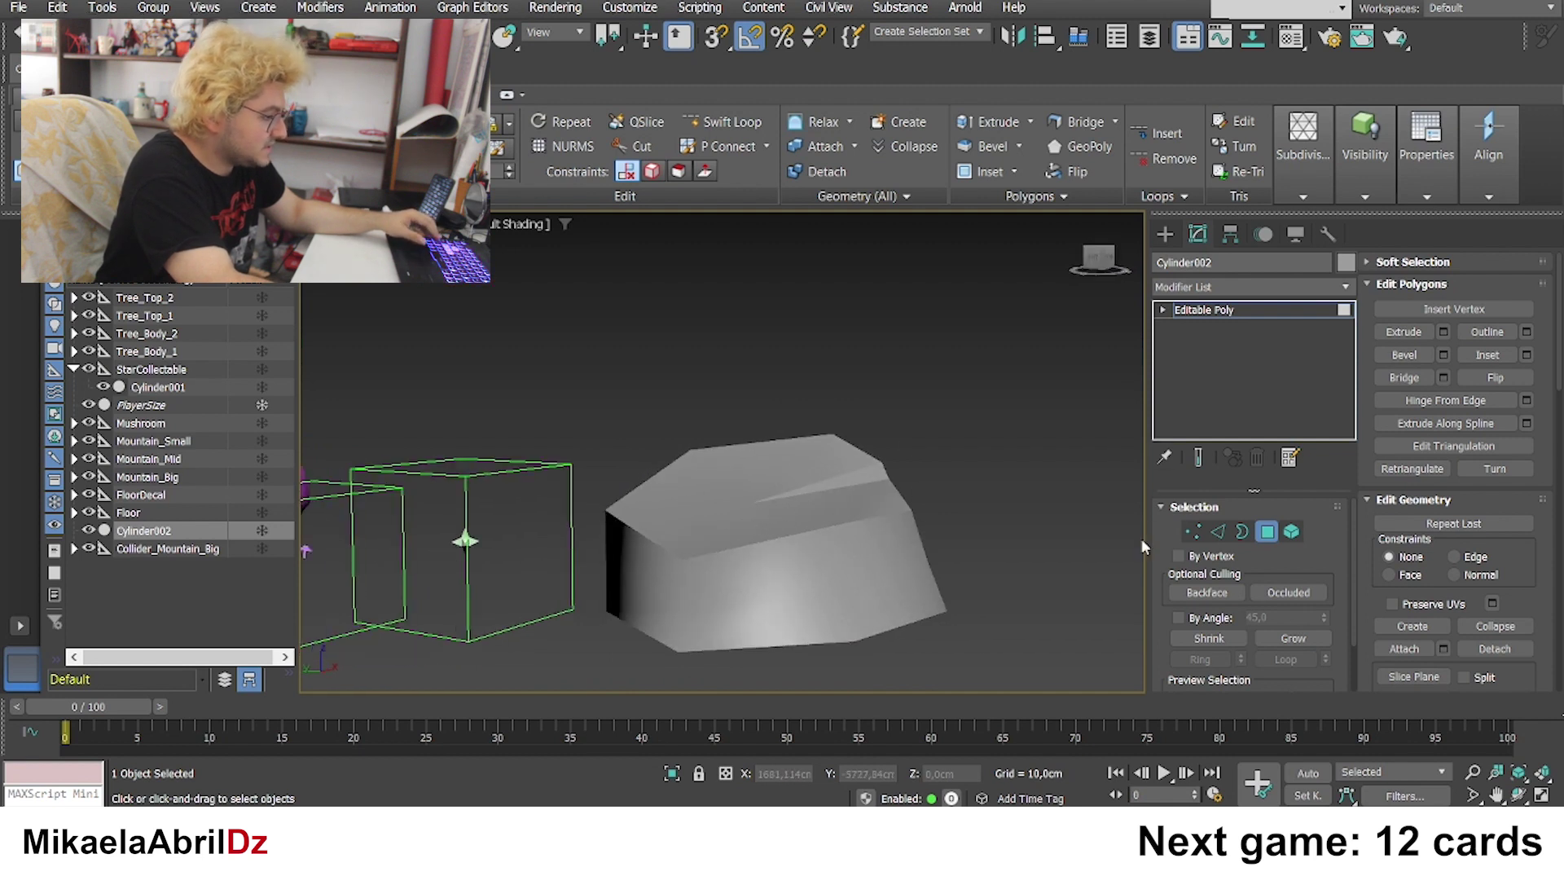
Step: Display the edged faces on the rock and switch to editing its edges
click(1191, 532)
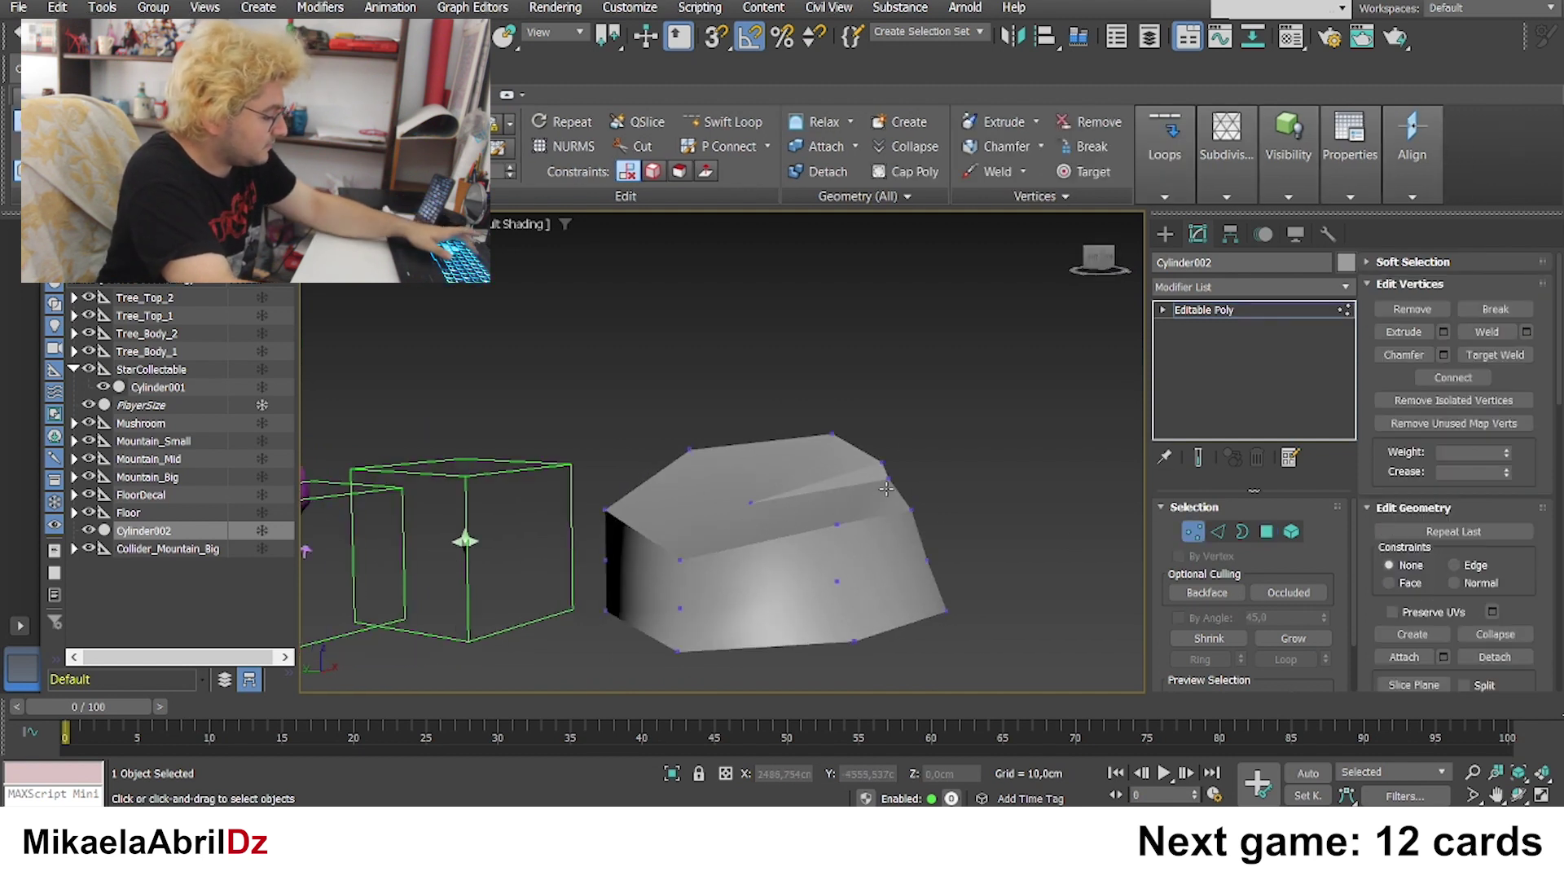
key(F3)
key(F3)
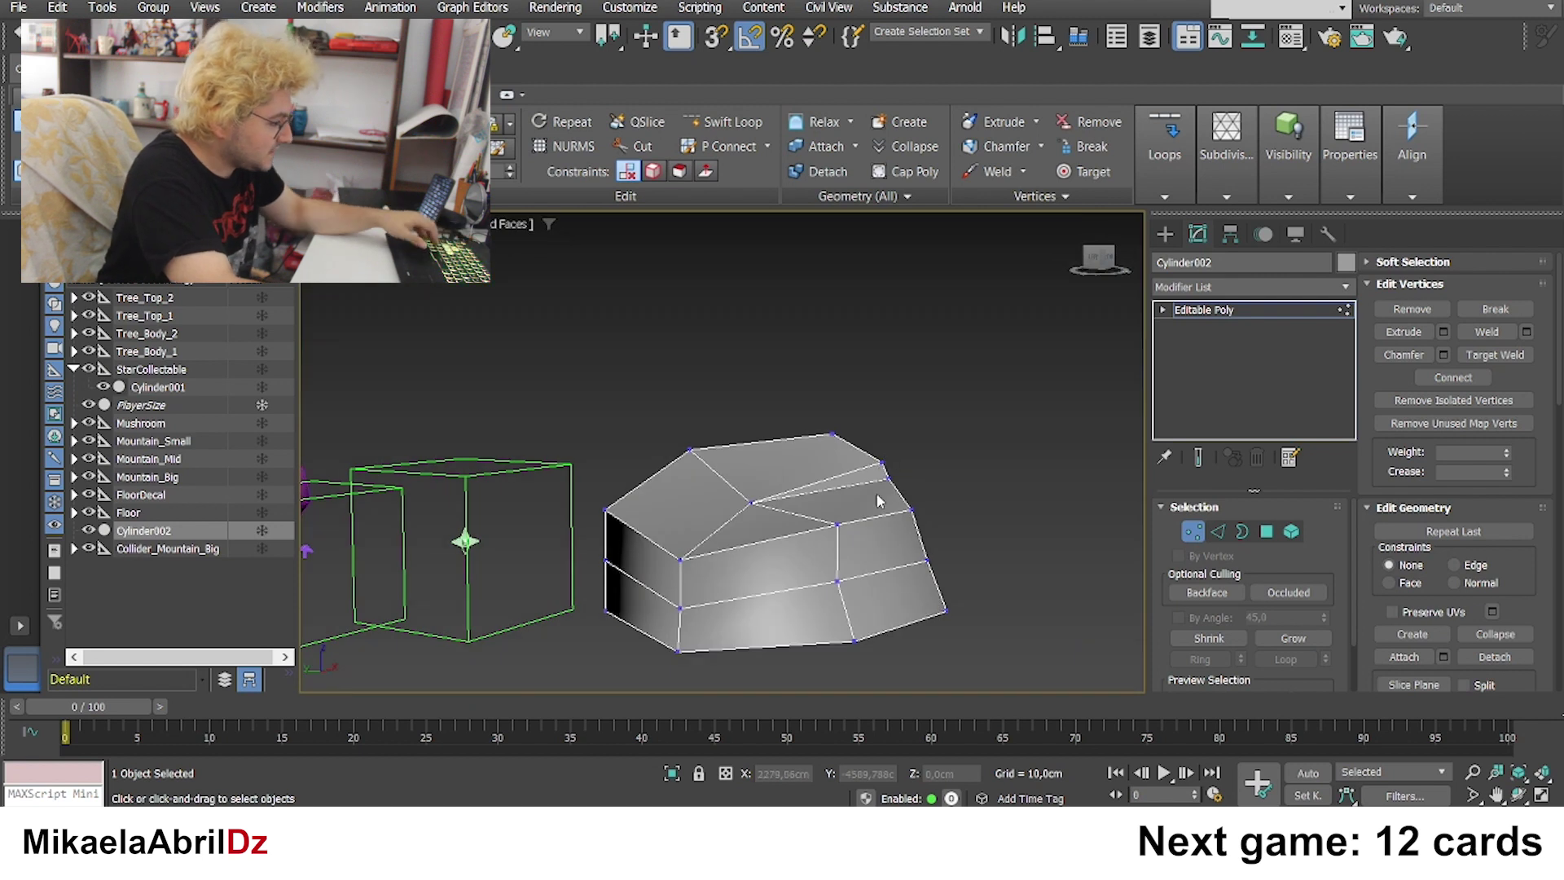
alt+middle_drag(854, 486, 927, 502)
click(1217, 532)
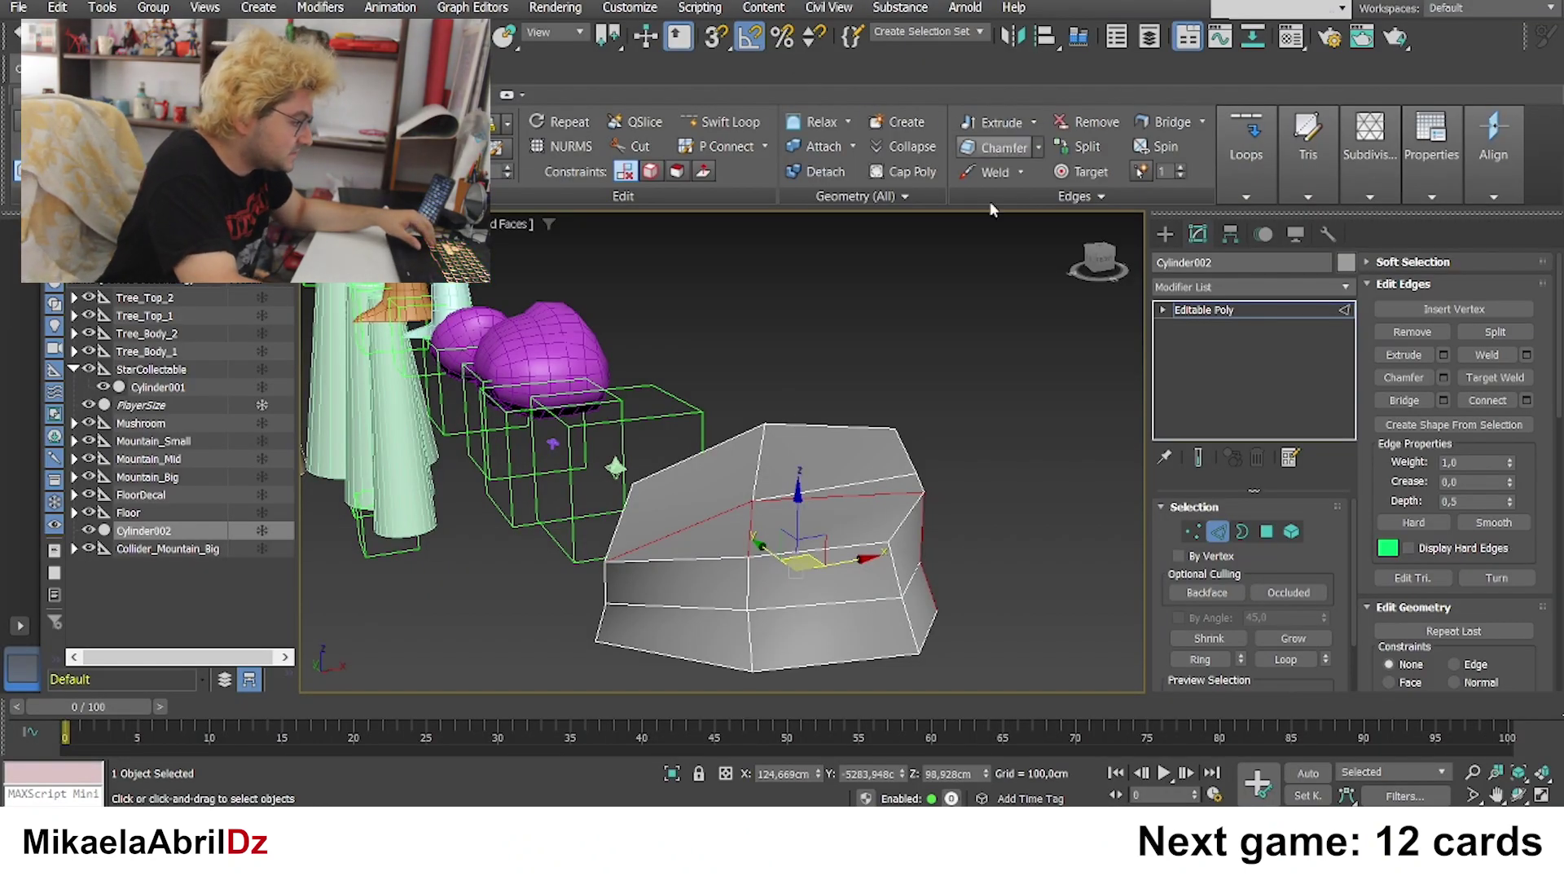
Step: Select the edges around the rock's upper rim and chamfer them
click(850, 543)
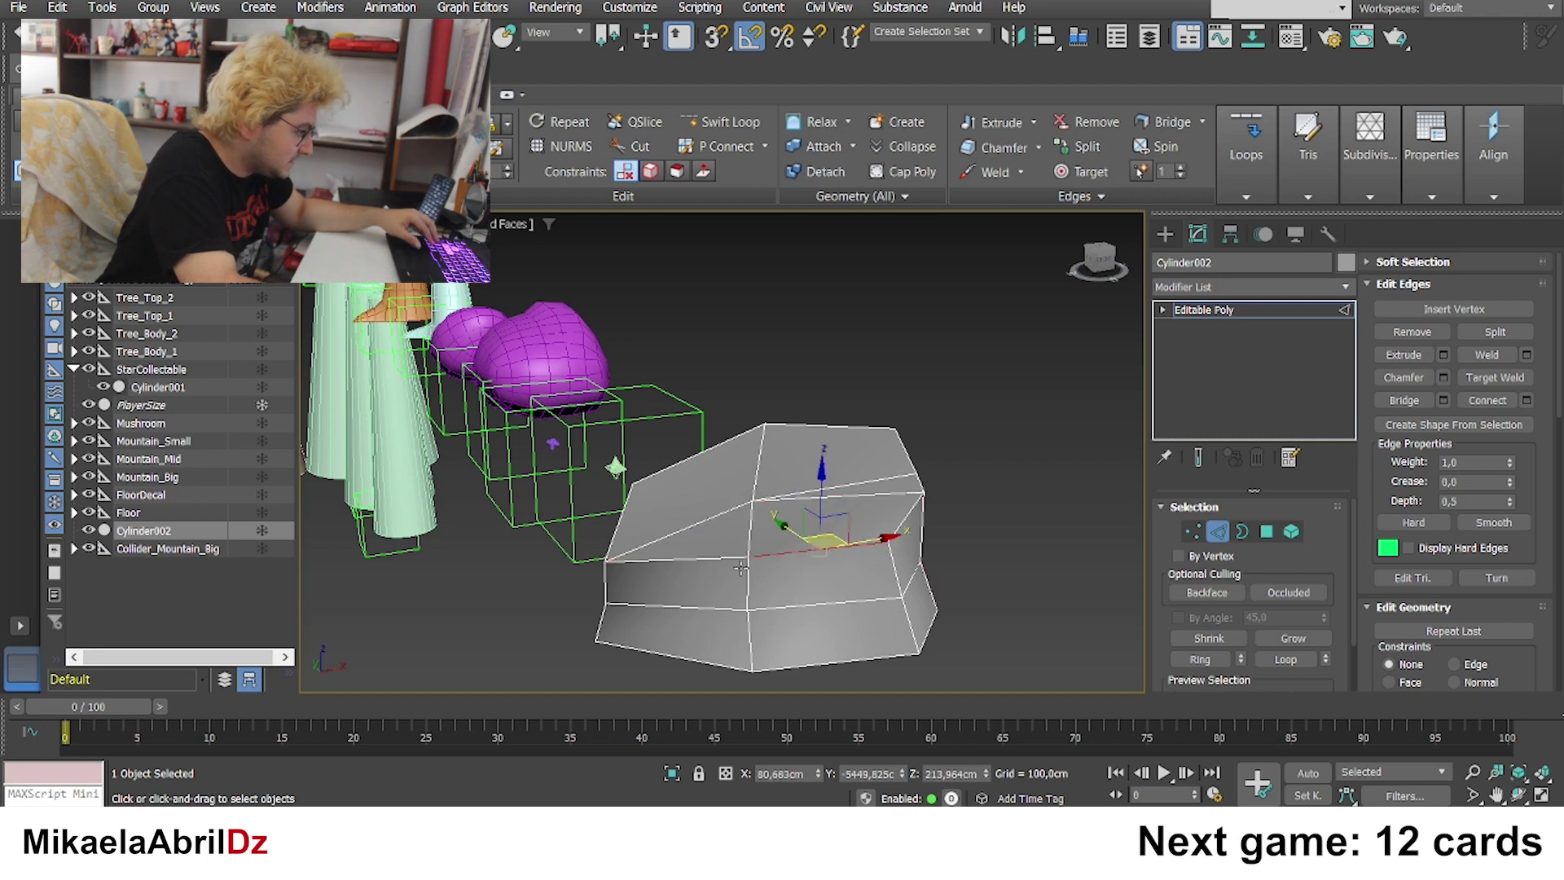
ctrl+click(691, 559)
alt+middle_drag(758, 569, 725, 580)
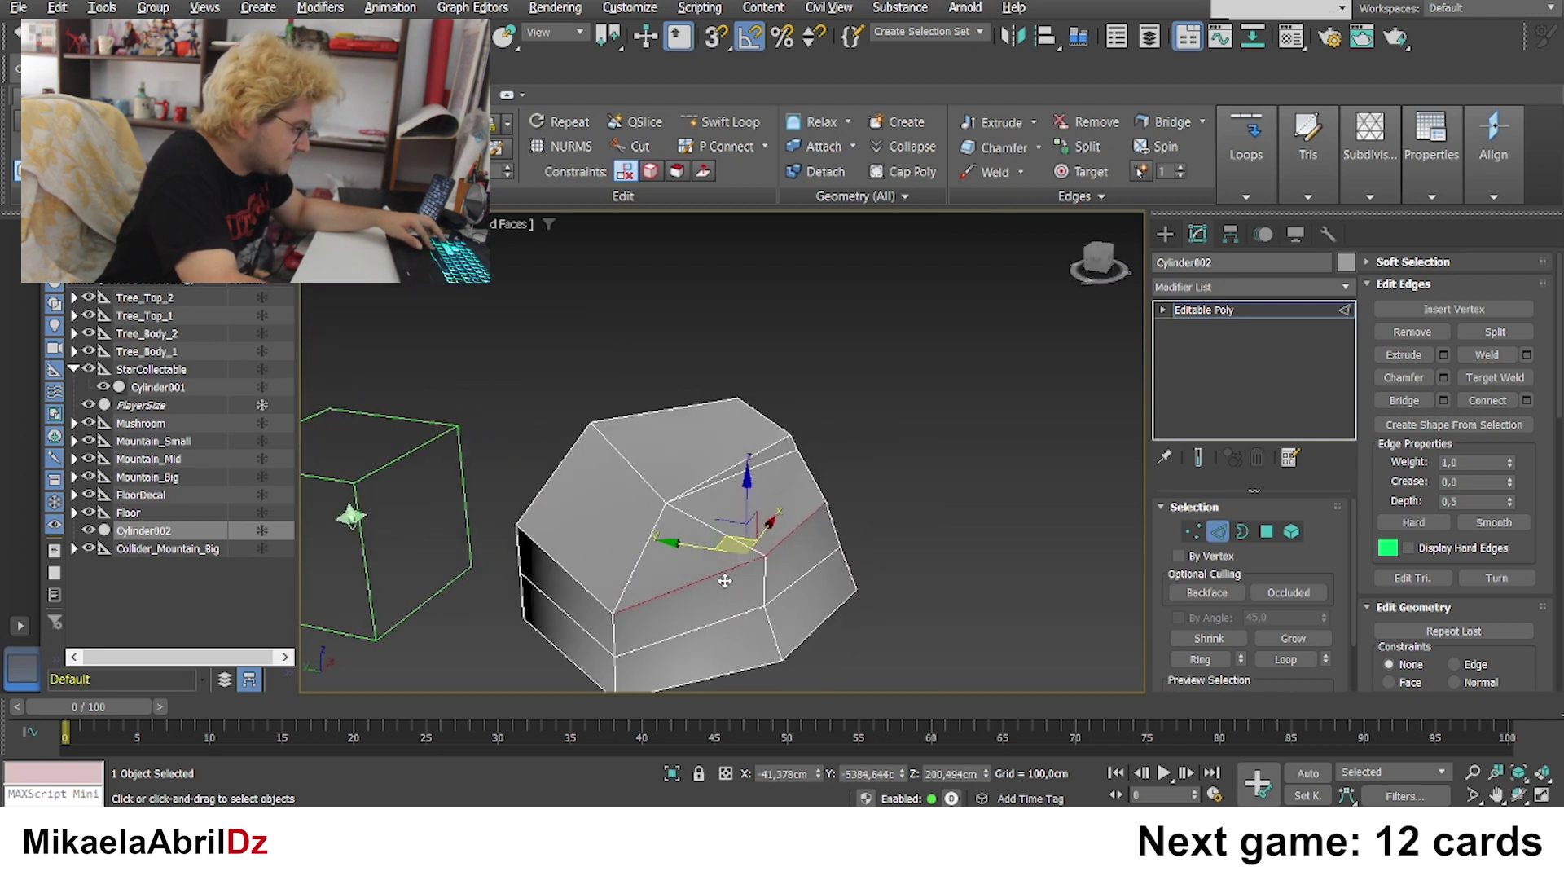
ctrl+click(593, 593)
ctrl+click(567, 453)
ctrl+click(661, 410)
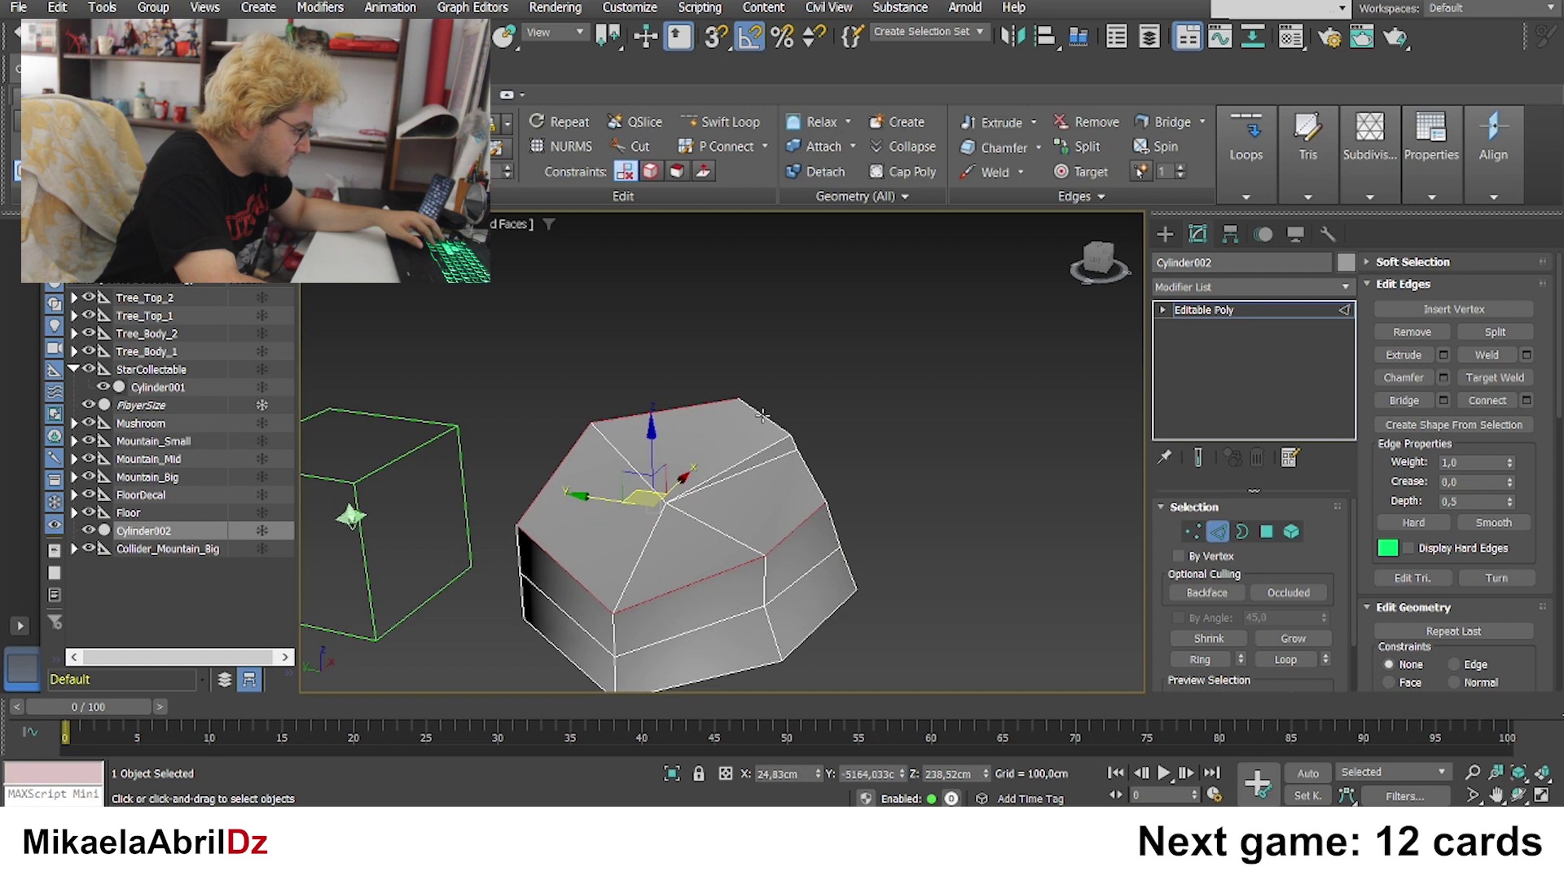
alt+middle_drag(717, 458, 691, 486)
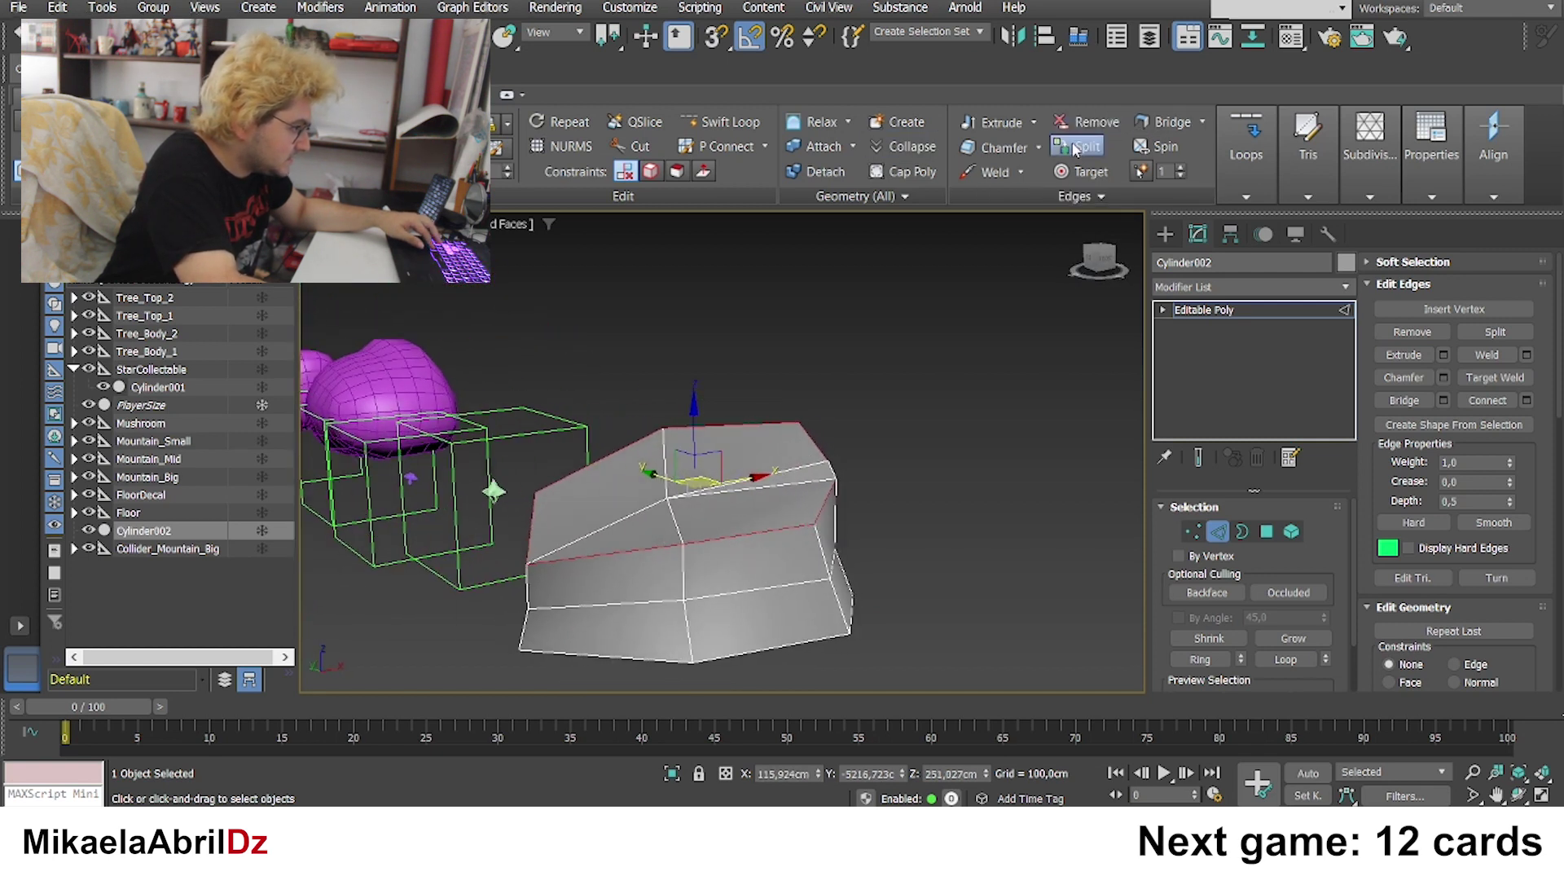
click(1076, 147)
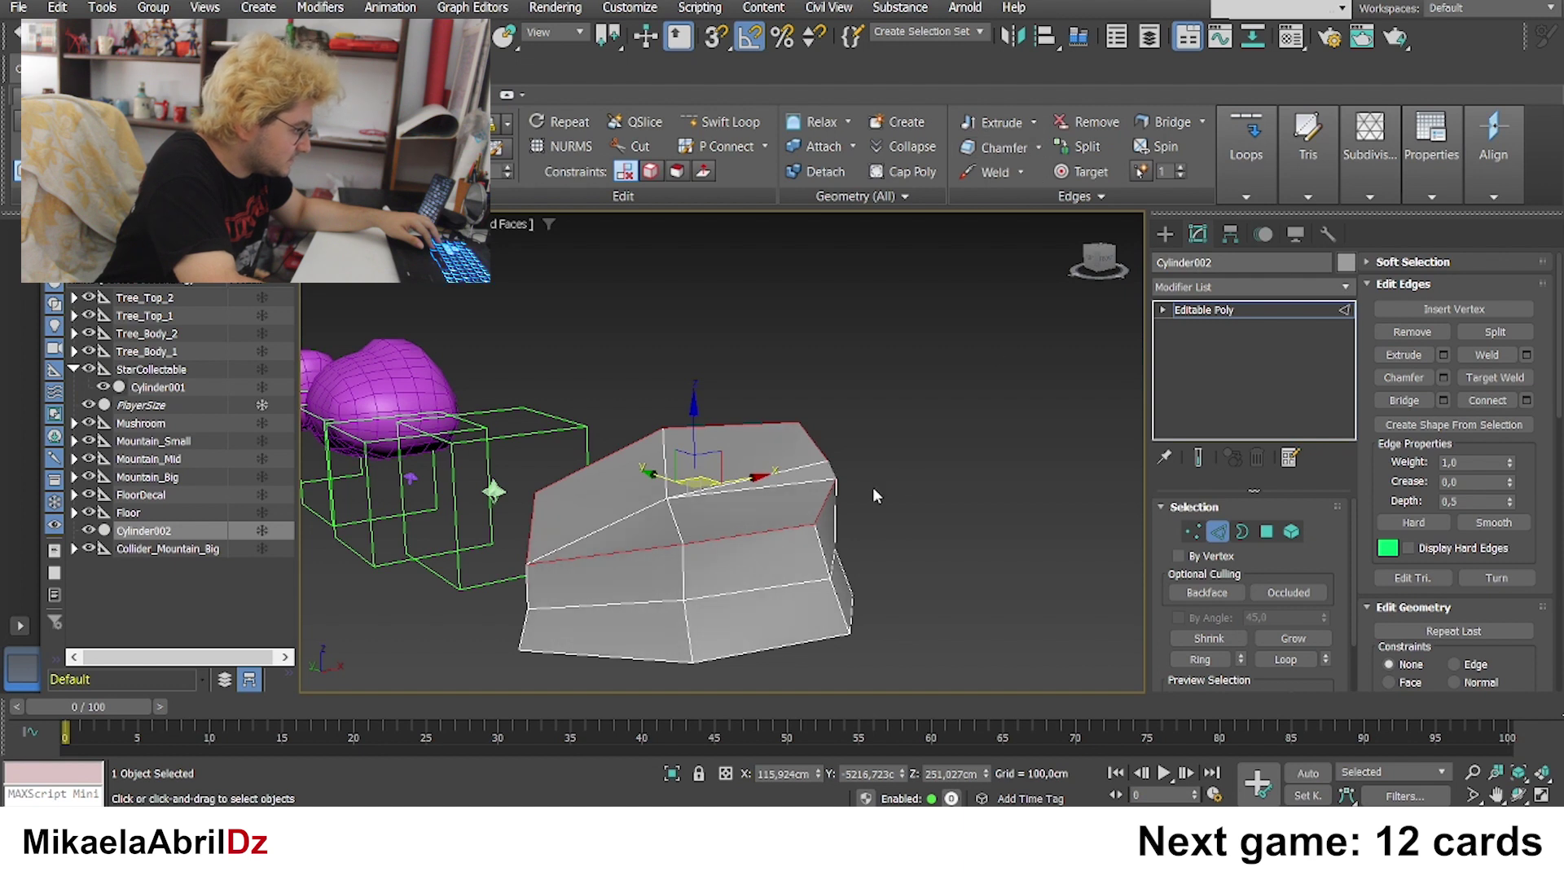
drag(741, 492, 779, 378)
mouse_move(842, 502)
alt+middle_down()
mouse_move(831, 469)
mouse_move(834, 503)
alt+middle_up()
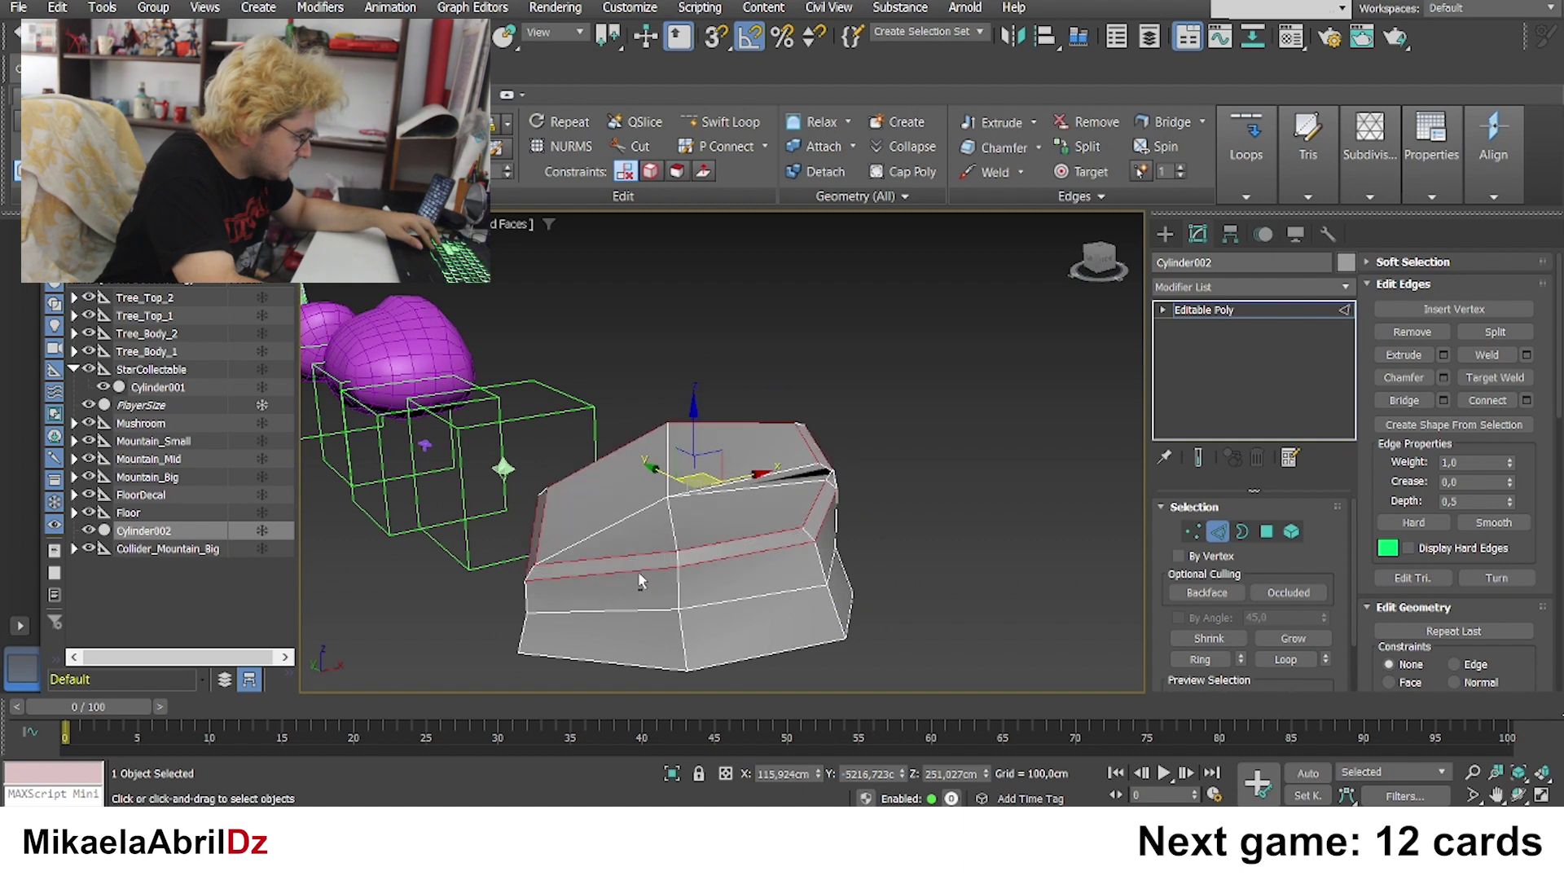
Step: Undo the extra chamfer division around the rock's upper rim, comparing it with the single-segment bevel
alt+middle_drag(638, 570, 682, 511)
key(ctrl+z)
key(ctrl+z)
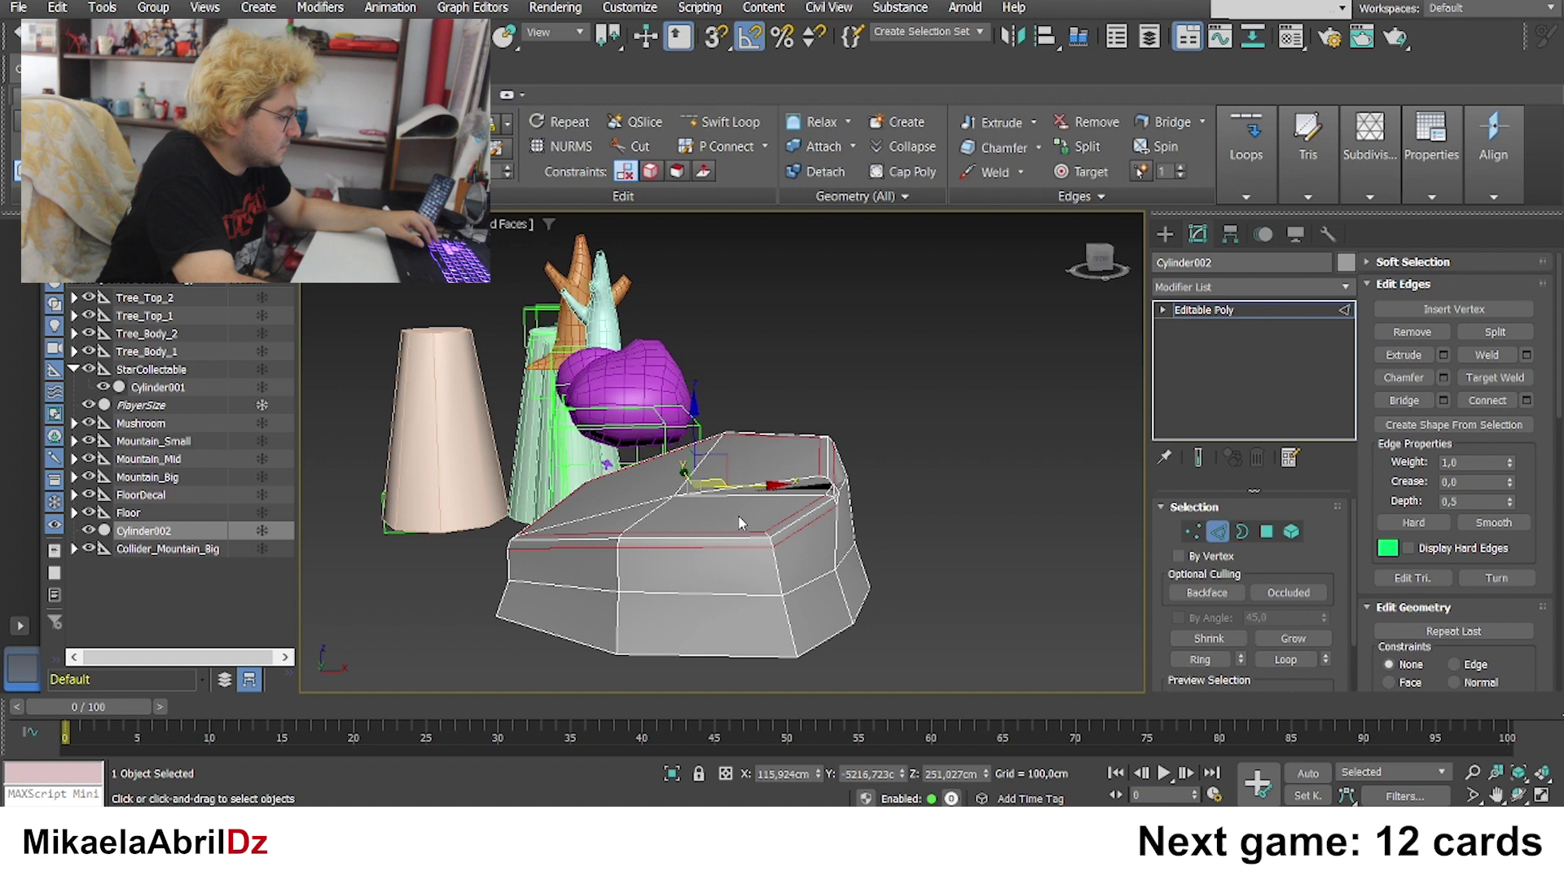
key(ctrl+z)
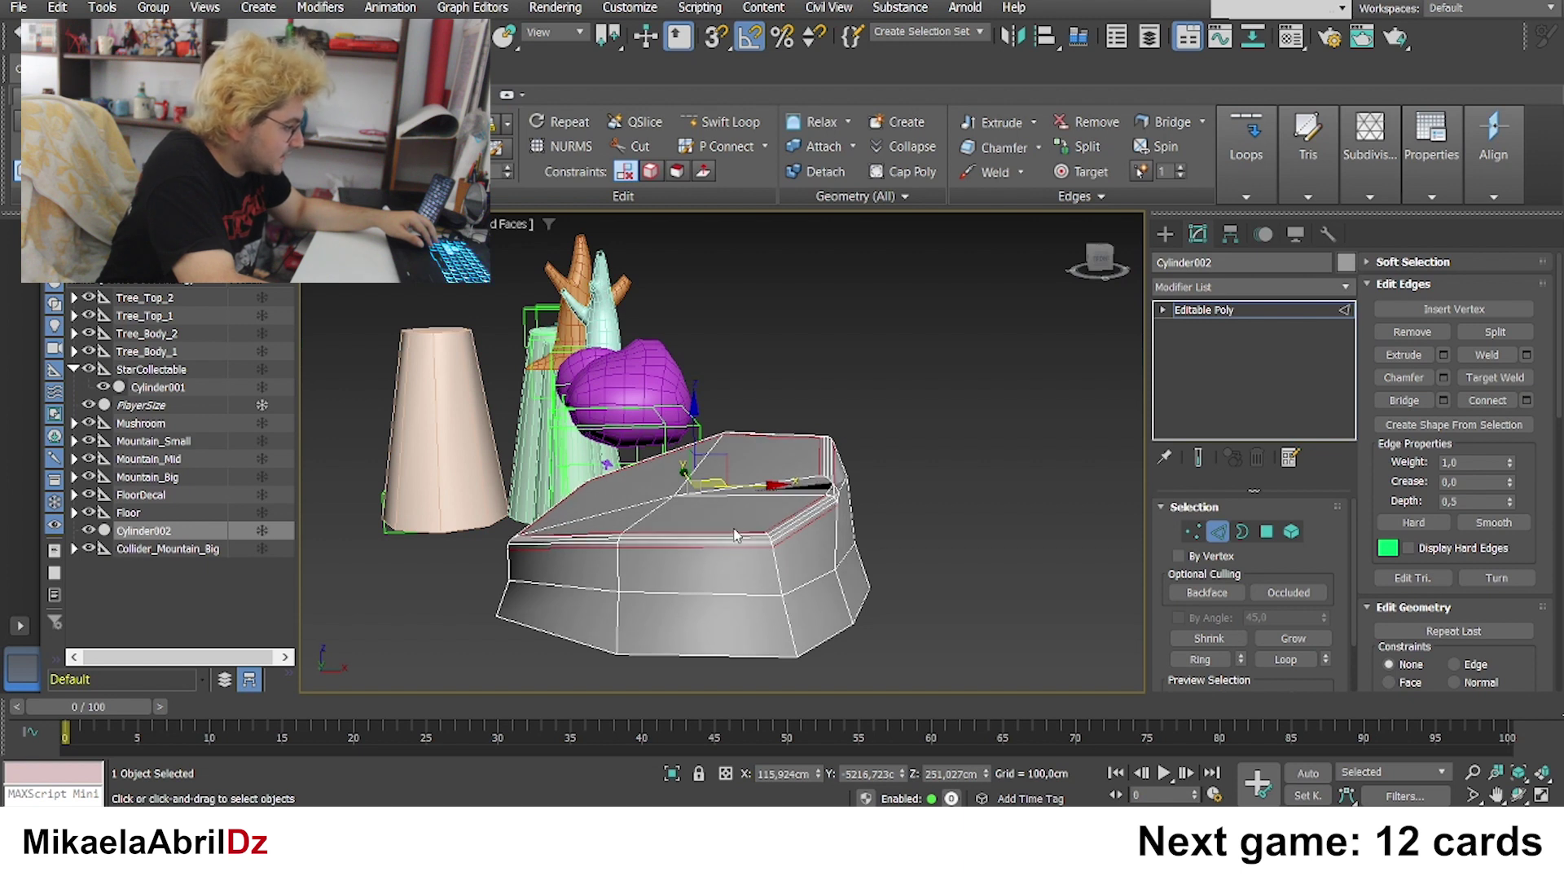
scroll(583, 558, up, 4)
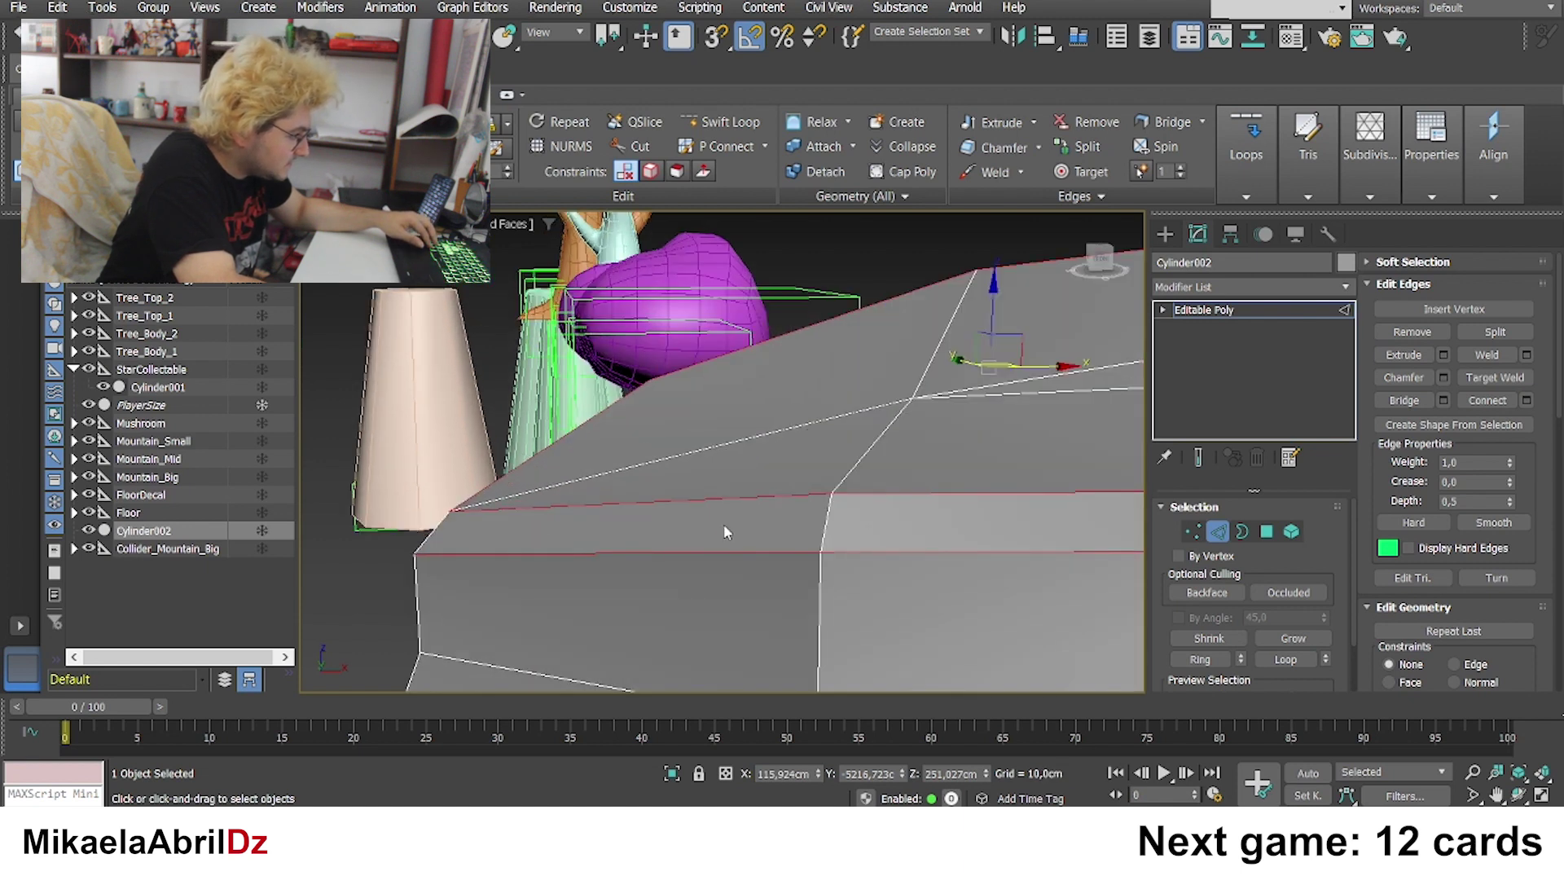
key(ctrl+y)
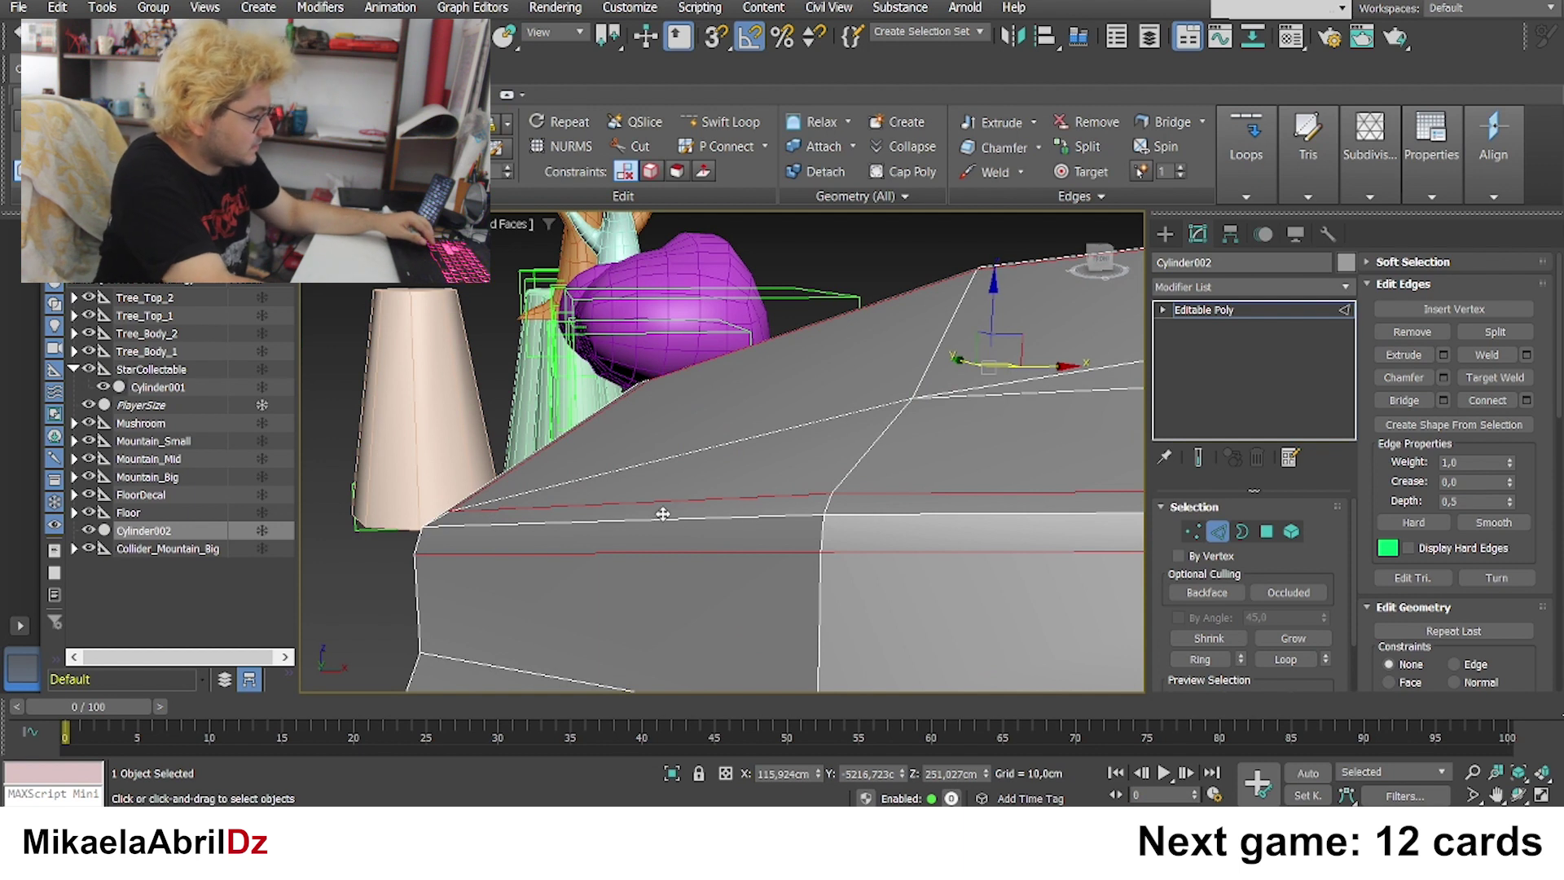
scroll(733, 534, down, 8)
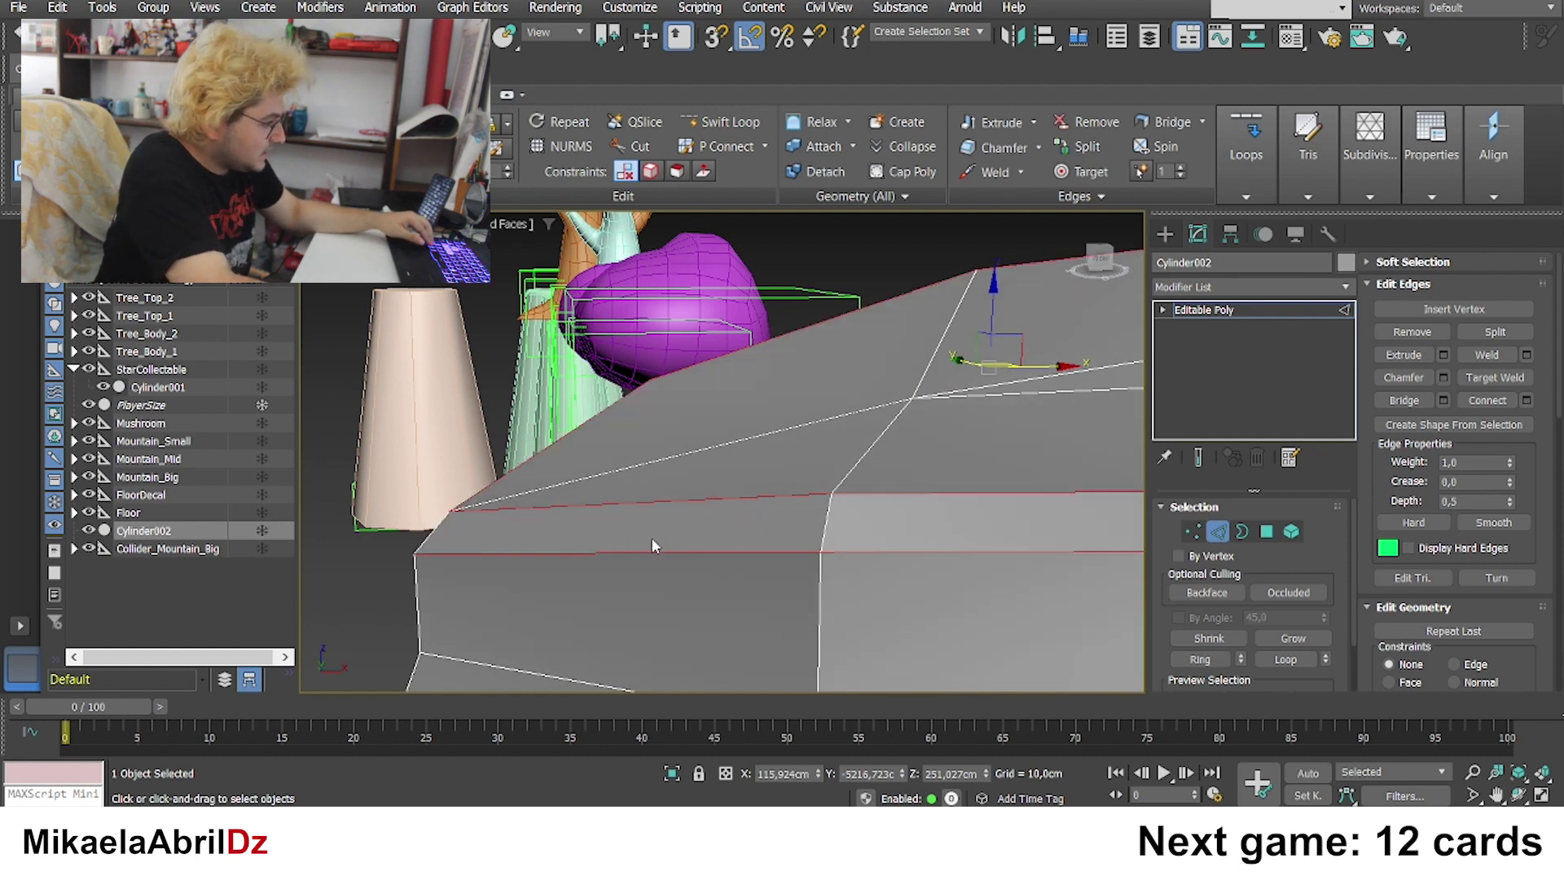
alt+middle_drag(809, 499, 764, 498)
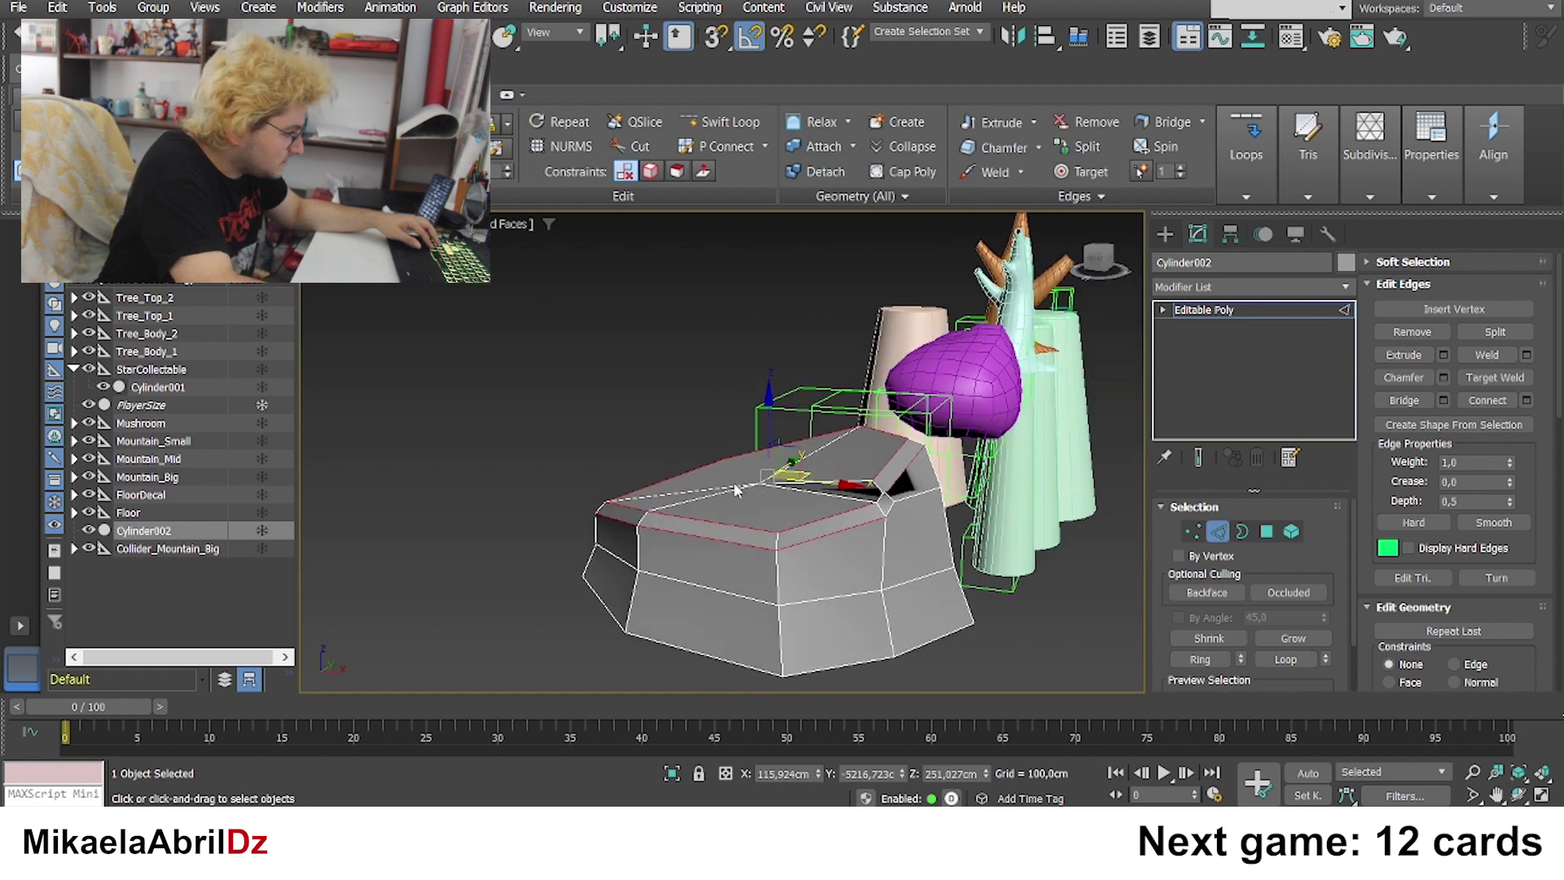
drag(736, 497, 743, 528)
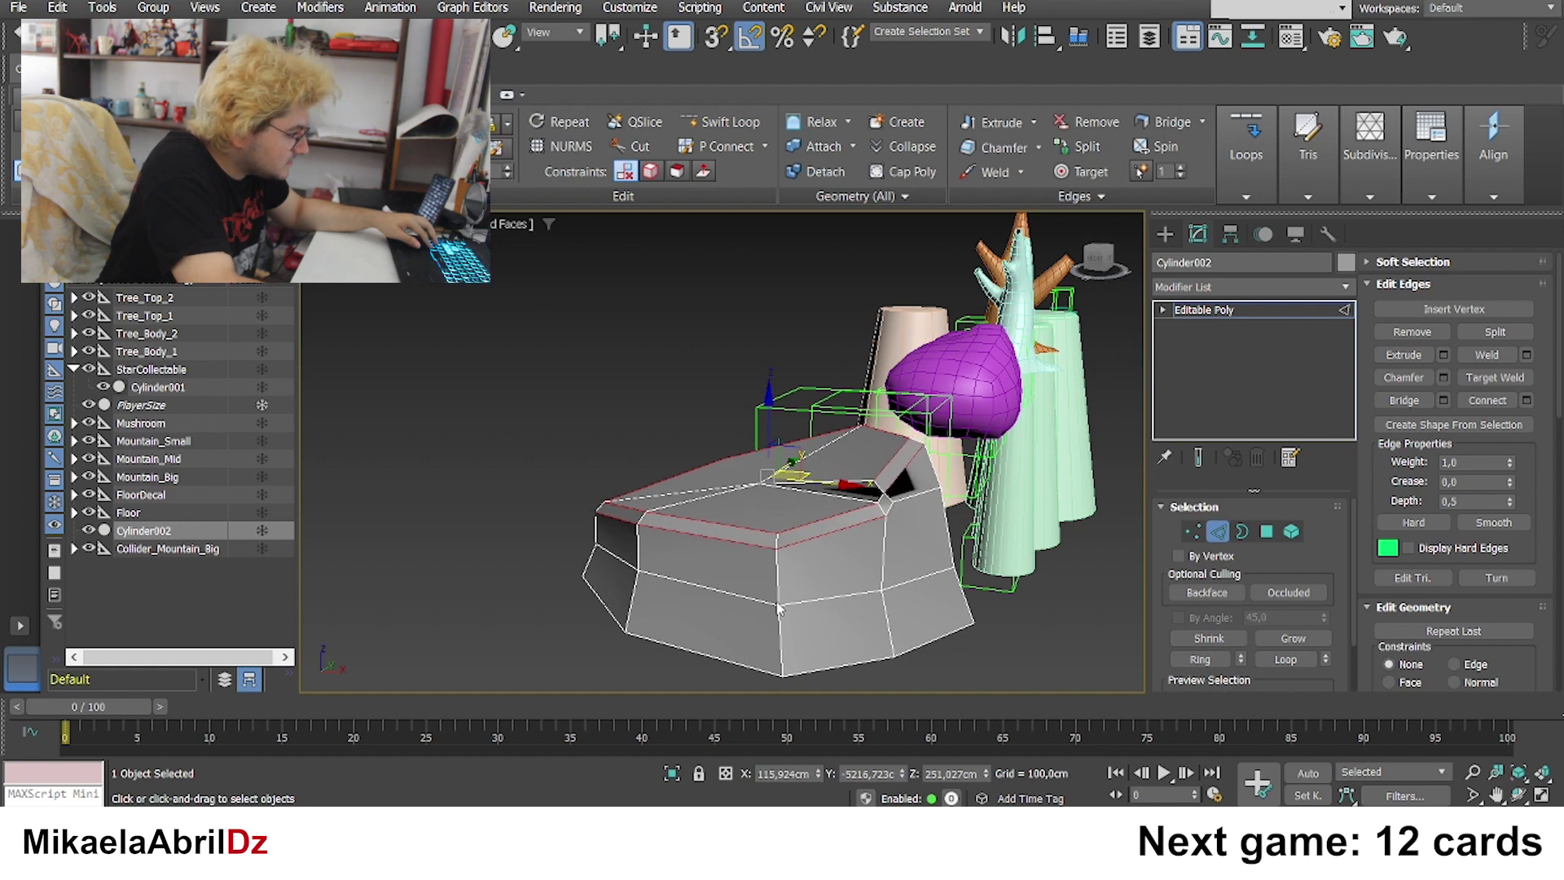
Step: Try to raise the corner vertex beside the gap in the chamfered rim by about 18 cm, and undo the move
scroll(861, 539, up, 5)
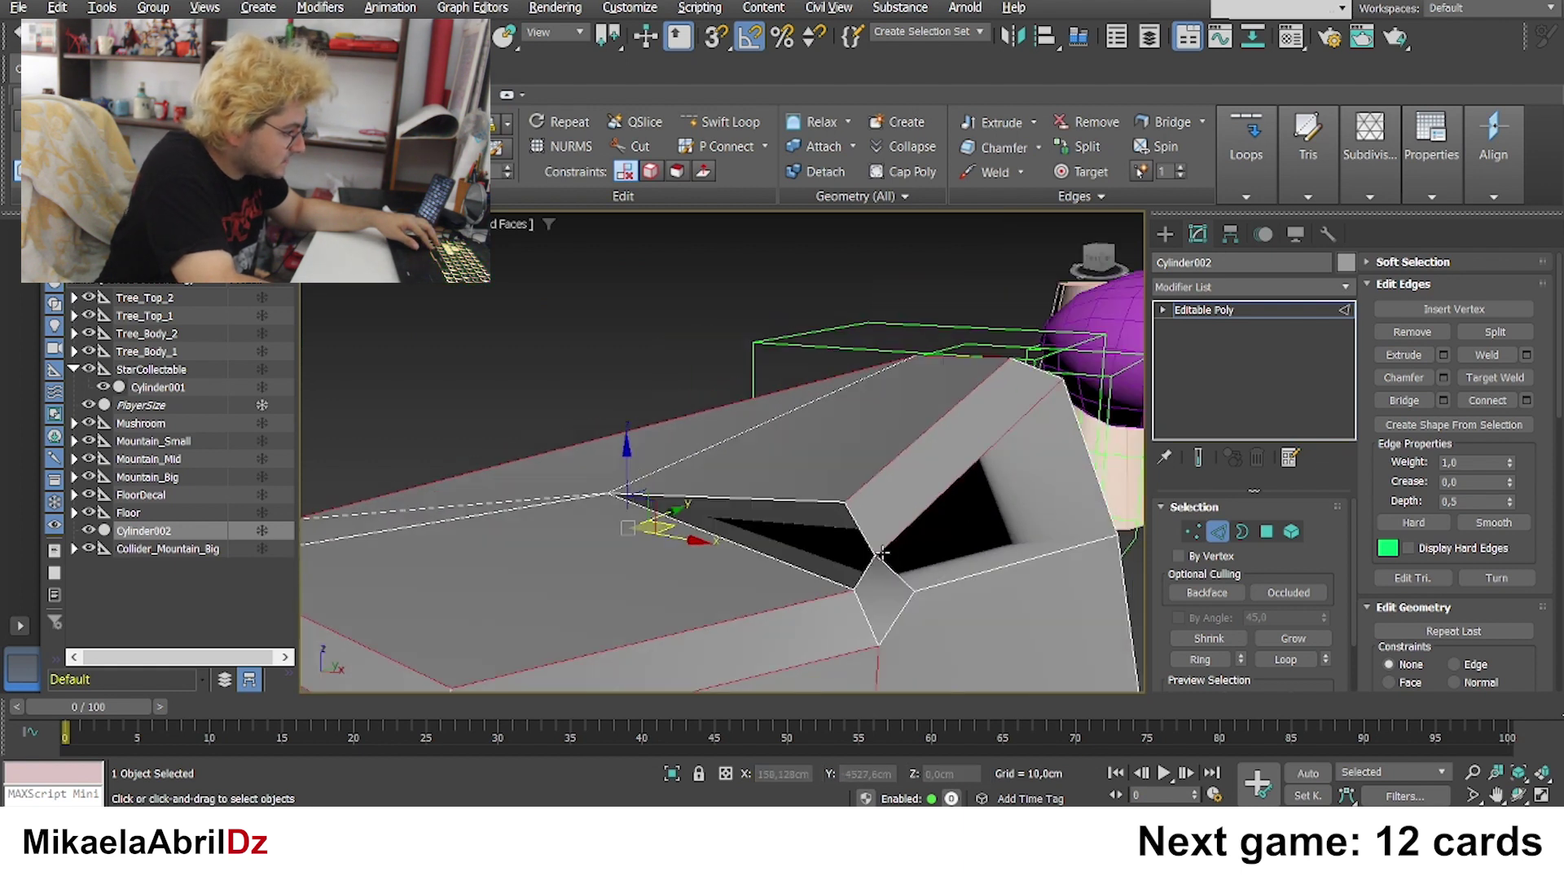
mouse_move(861, 539)
alt+middle_down()
mouse_move(806, 529)
mouse_move(874, 528)
alt+middle_up()
click(1193, 531)
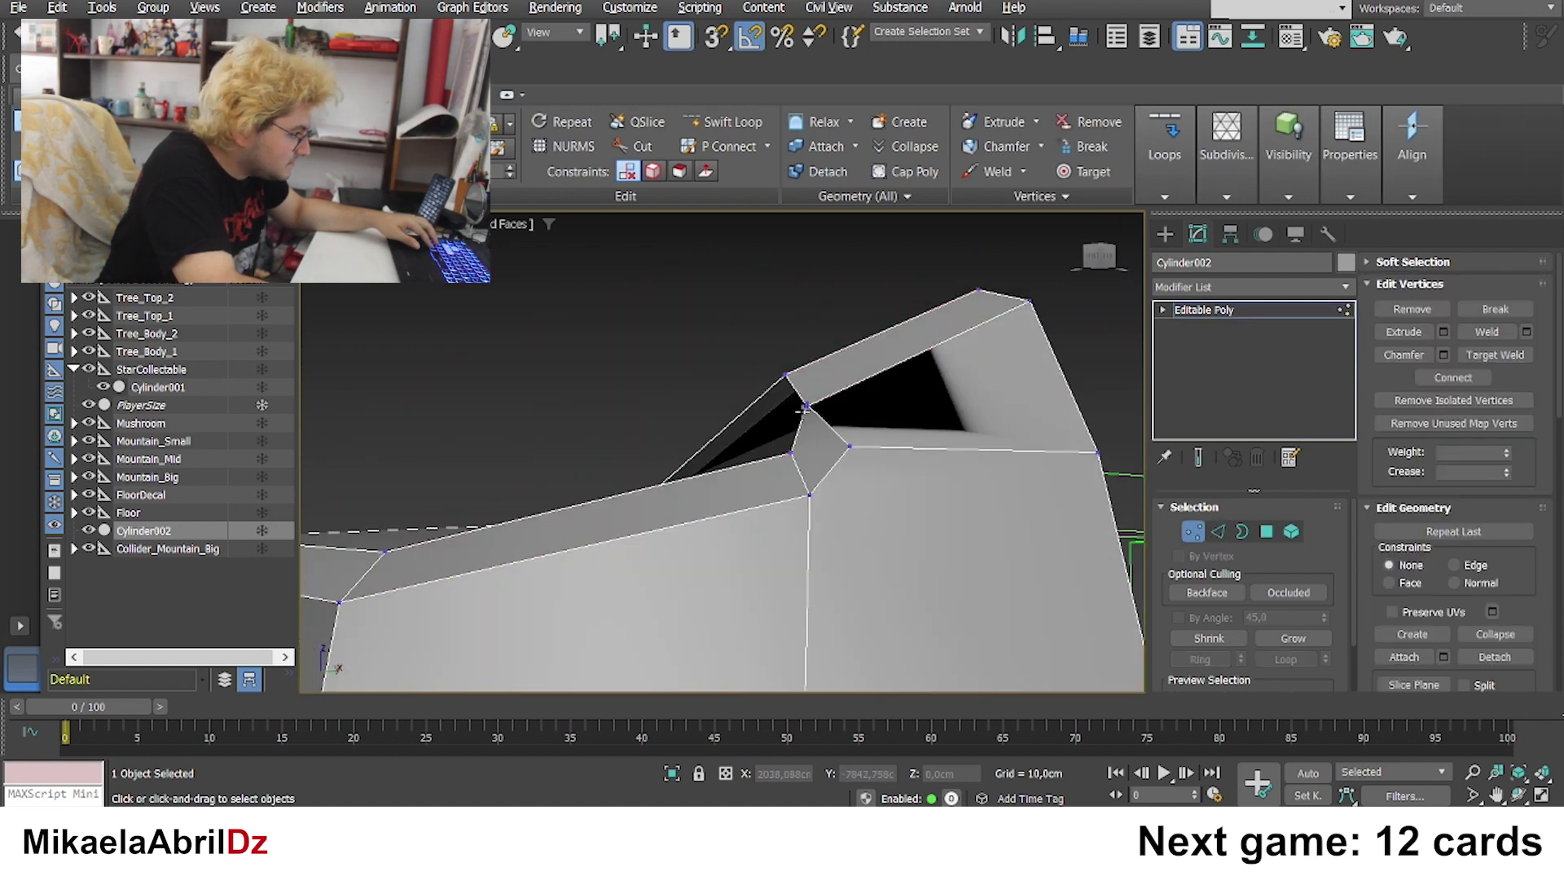
click(806, 405)
alt+middle_drag(806, 405, 774, 492)
drag(804, 368, 805, 330)
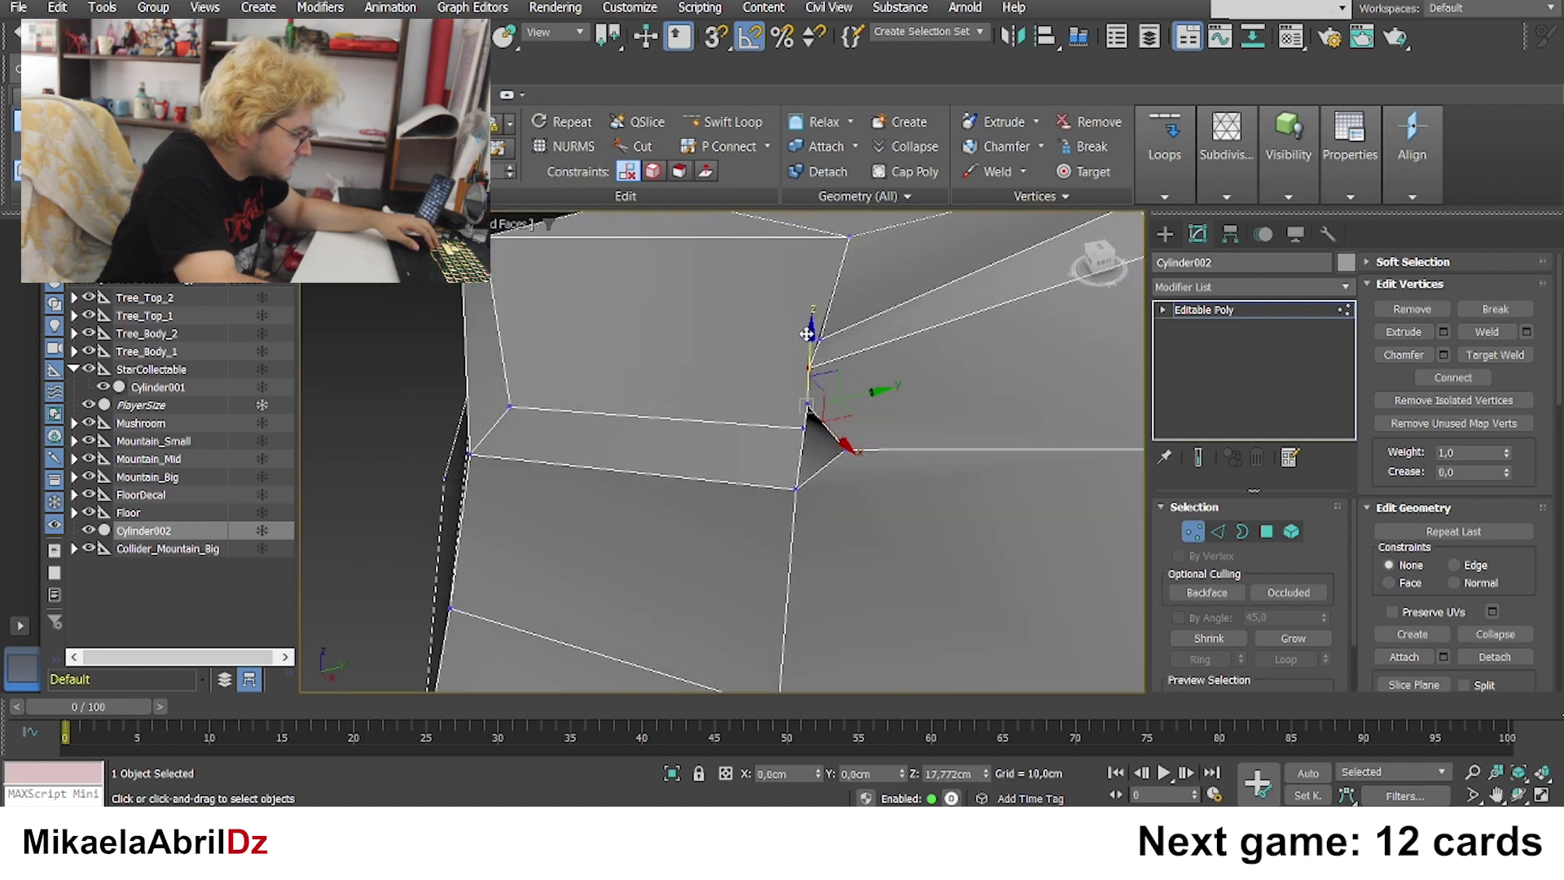
key(ctrl+z)
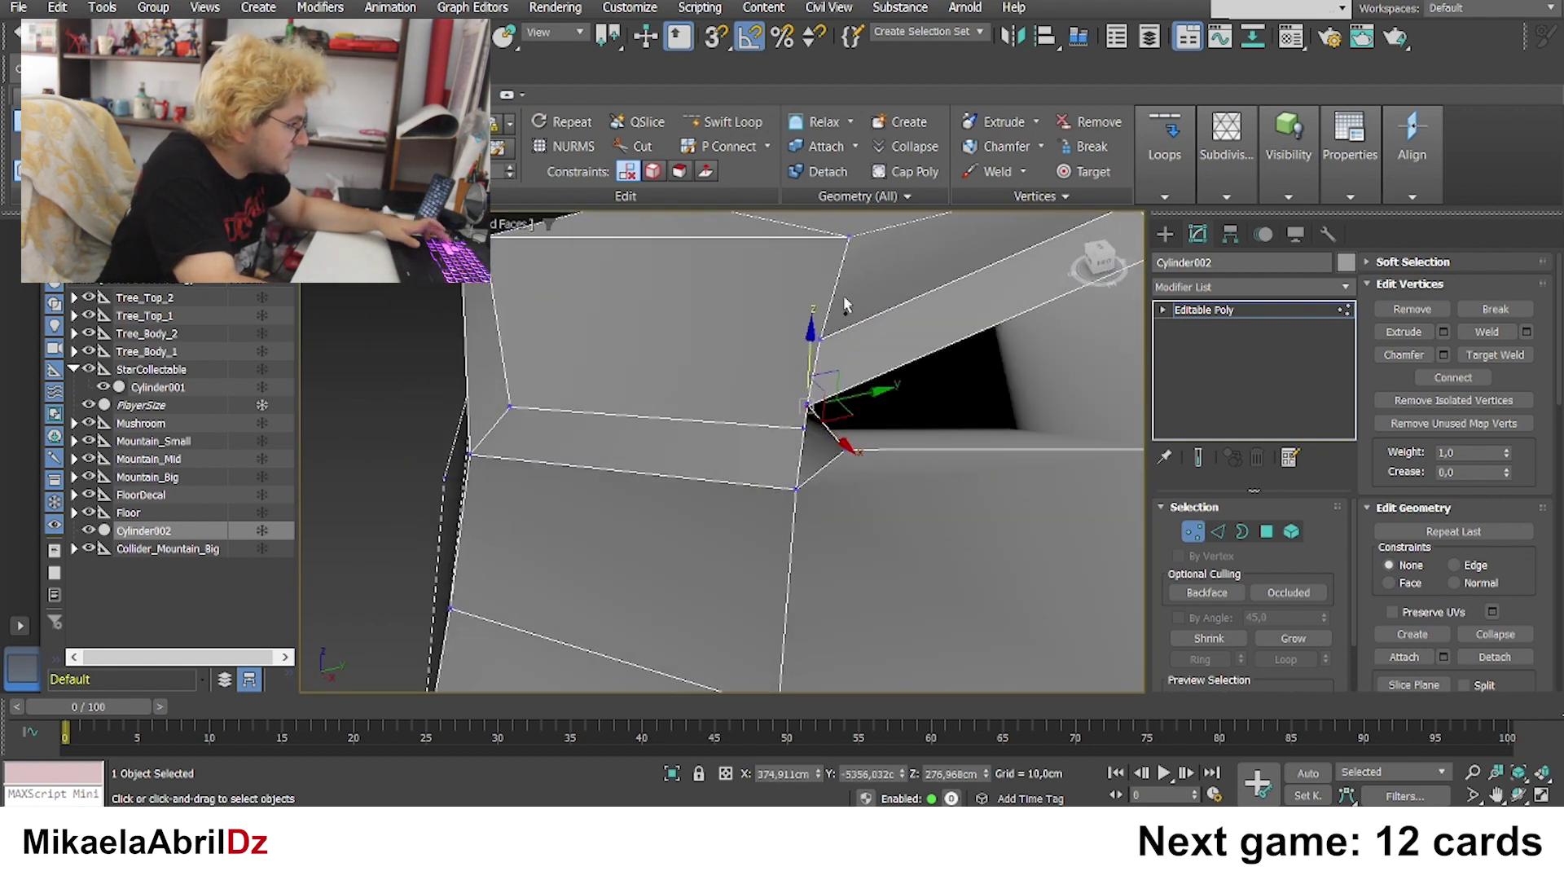
Step: Select all the rock's vertices and undo and redo the latest edits to compare the mesh around the rim corner
key(ctrl+a)
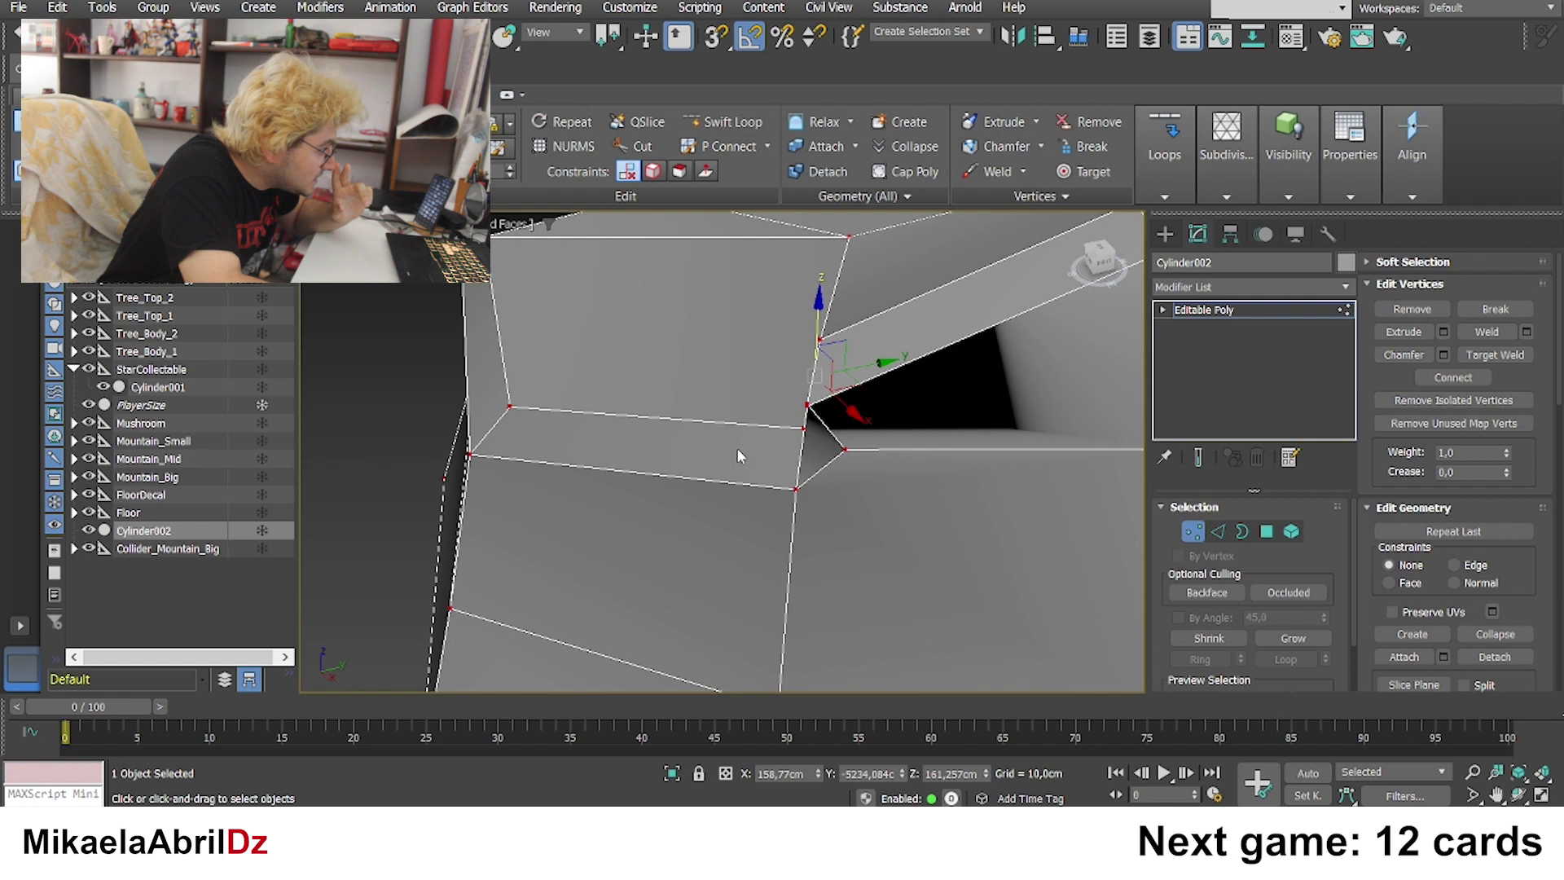
scroll(740, 421, up, 1)
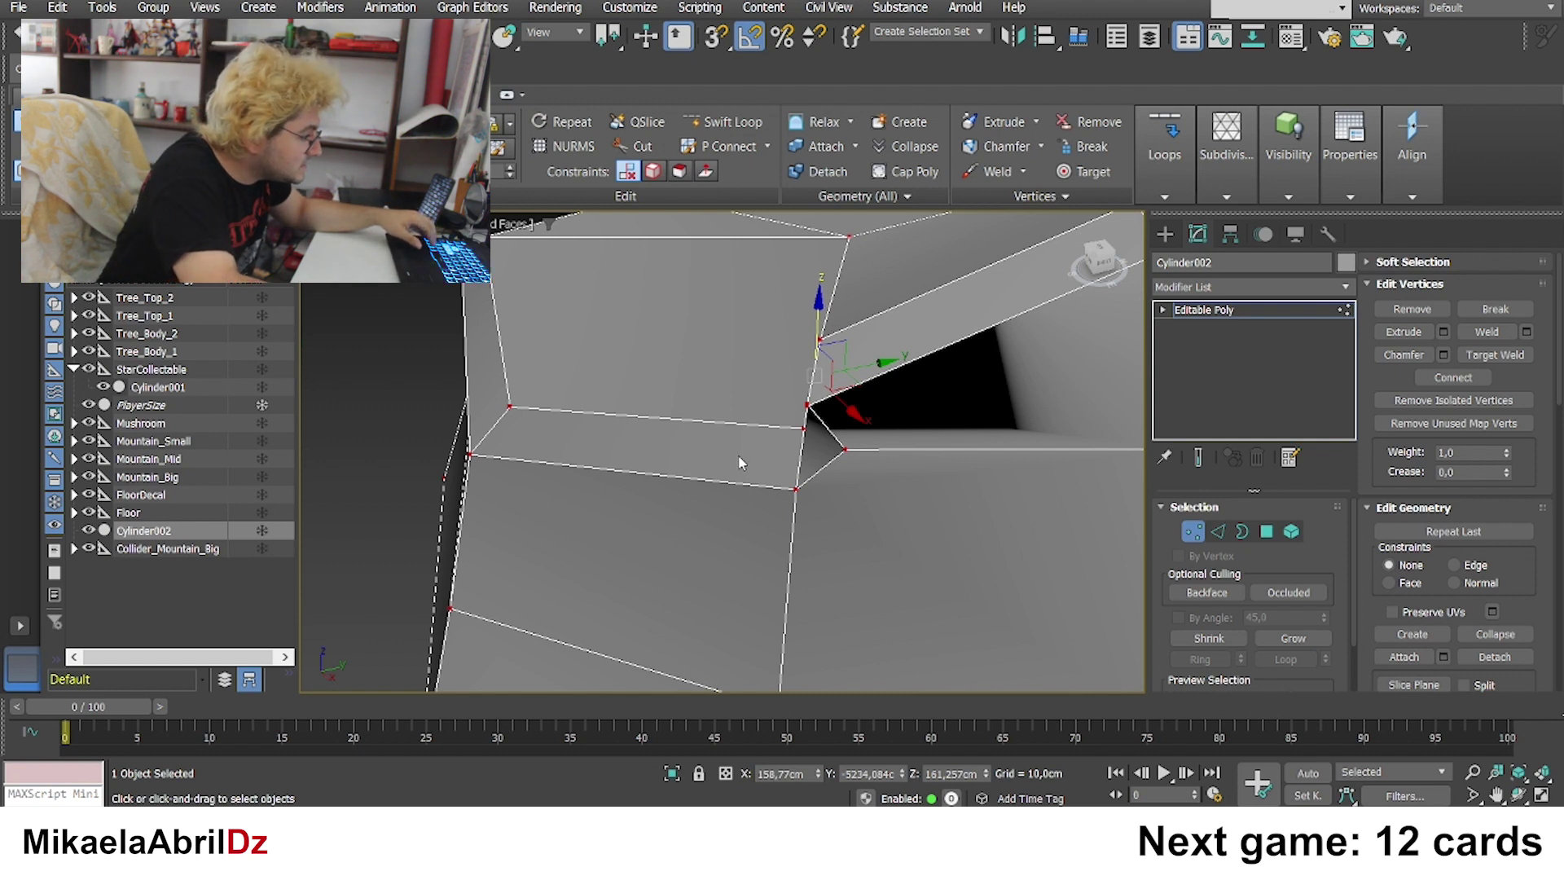
key(ctrl+z)
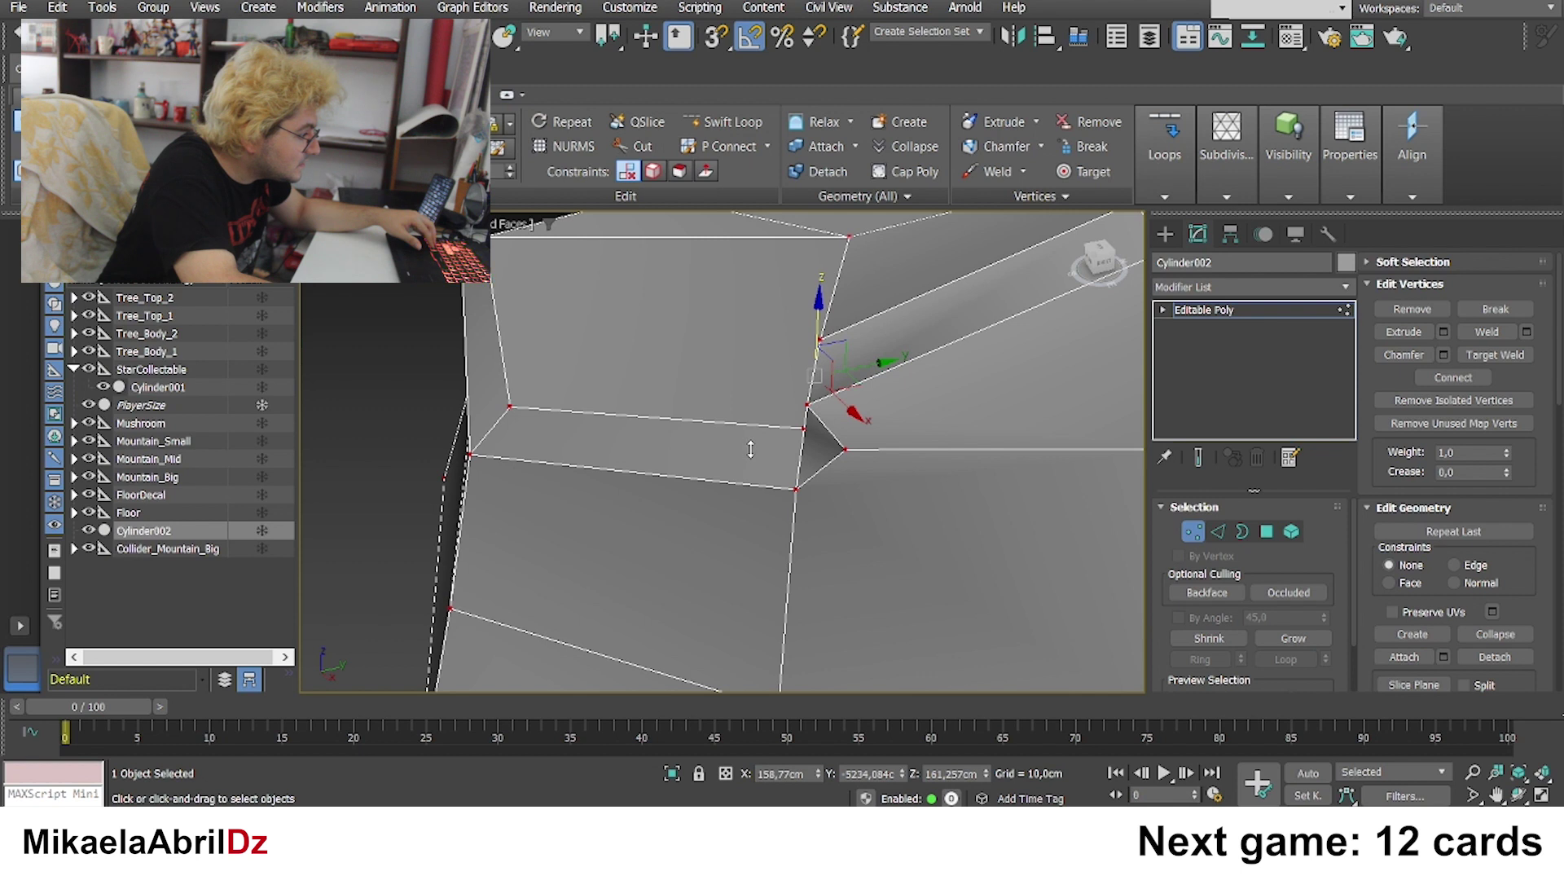
key(ctrl+y)
key(ctrl+z)
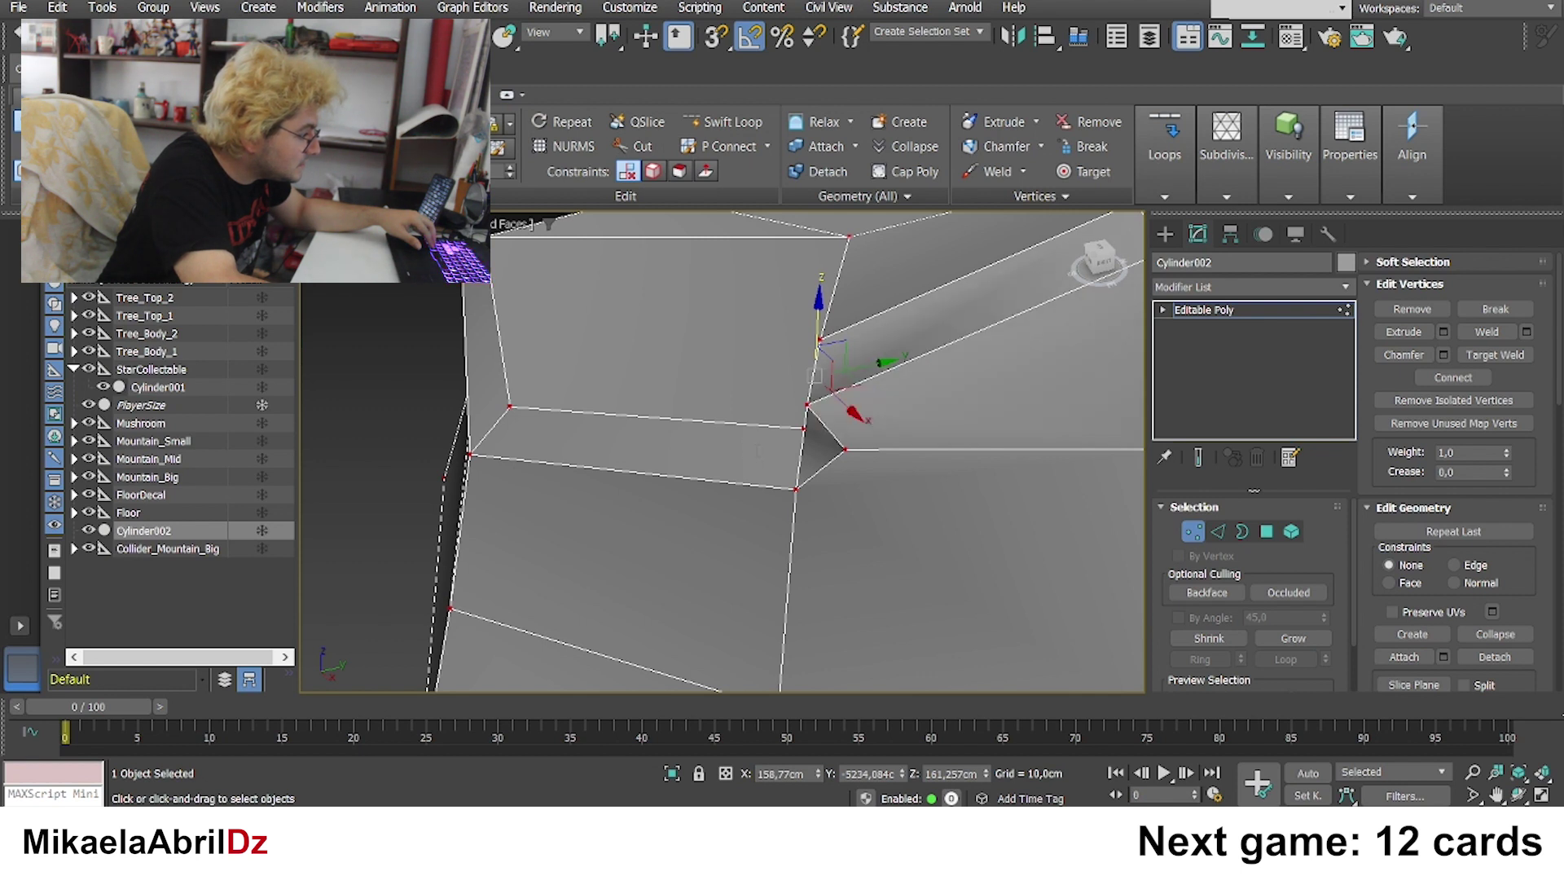
scroll(841, 409, up, 4)
alt+middle_drag(852, 414, 876, 401)
scroll(877, 407, down, 4)
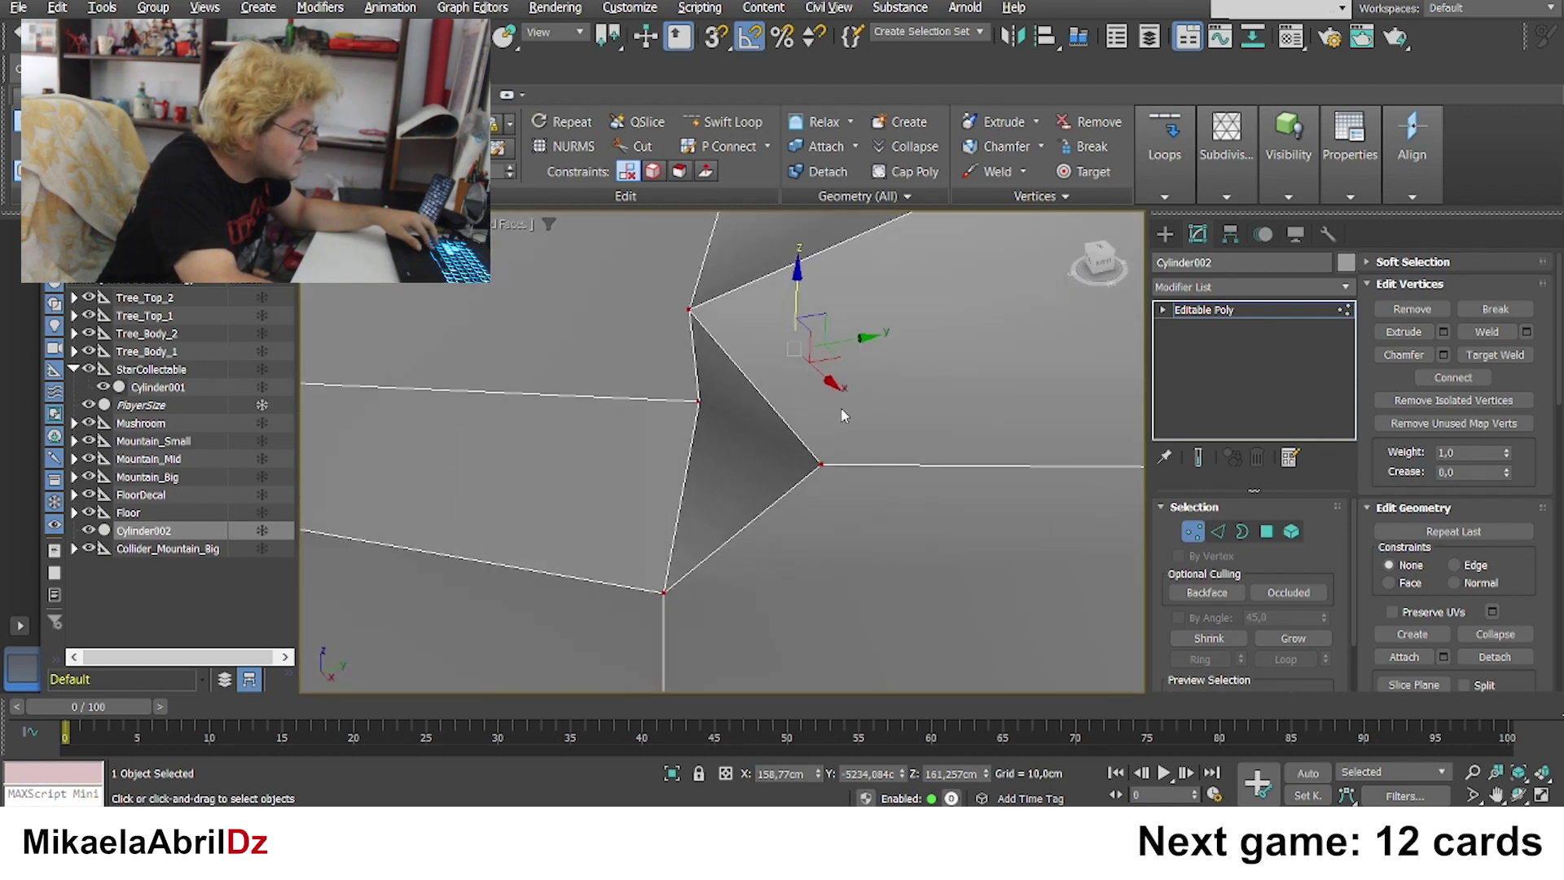
key(ctrl+y)
scroll(877, 472, down, 4)
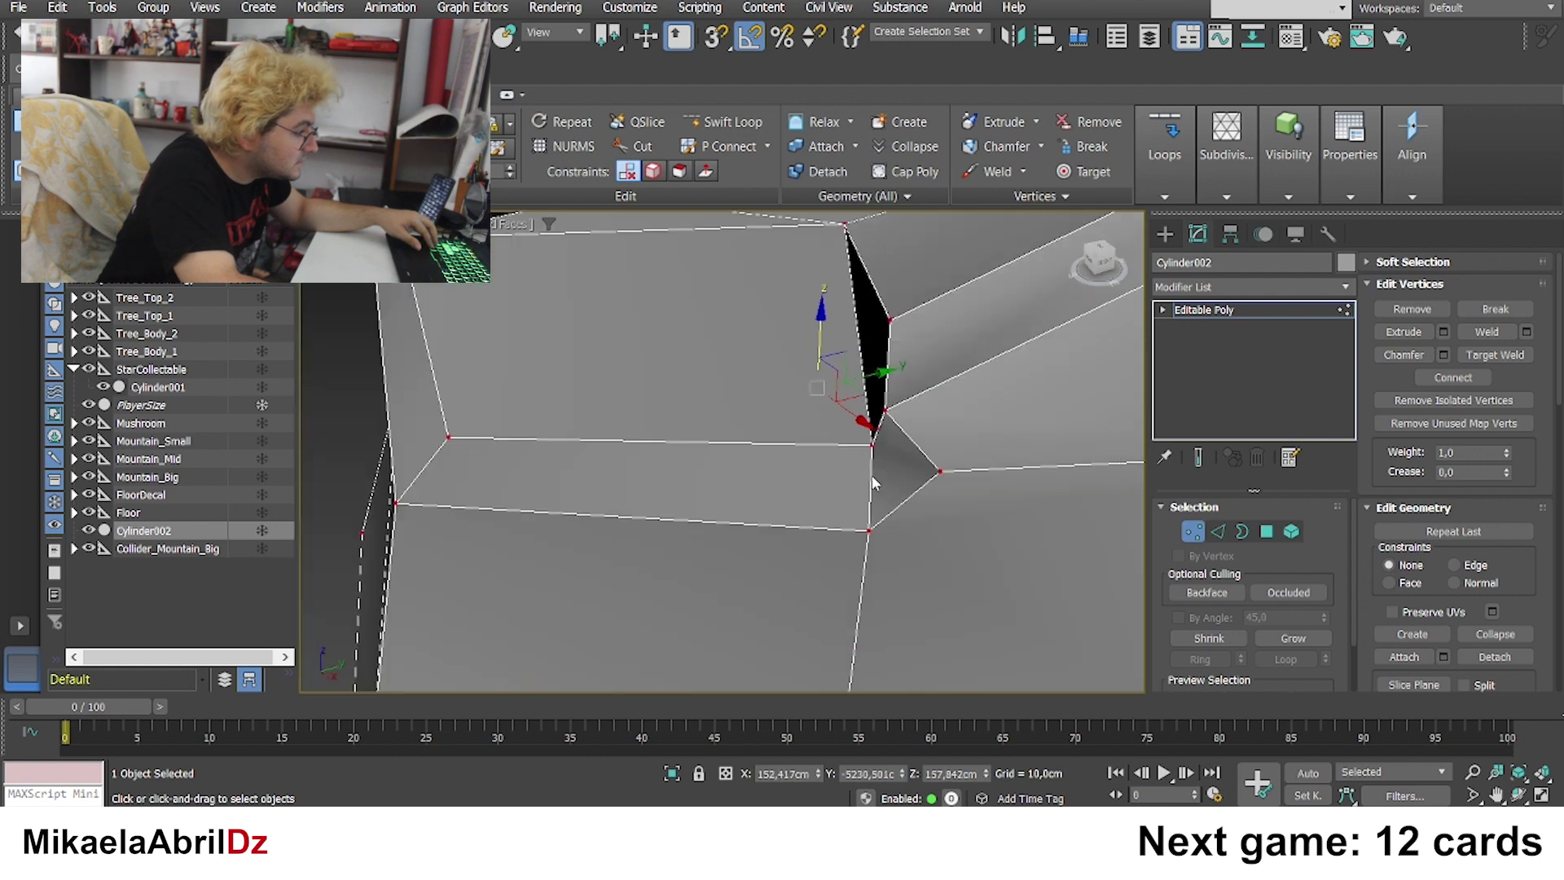
Step: Target-weld the inner and outer pairs of chamfer vertices at the gap's corner, merging each pair into one vertex
mouse_move(876, 473)
alt+middle_down()
mouse_move(912, 468)
mouse_move(868, 453)
alt+middle_up()
mouse_move(923, 403)
middle_down()
mouse_move(853, 482)
mouse_move(945, 432)
mouse_move(916, 420)
mouse_move(931, 430)
middle_up()
scroll(945, 432, down, 5)
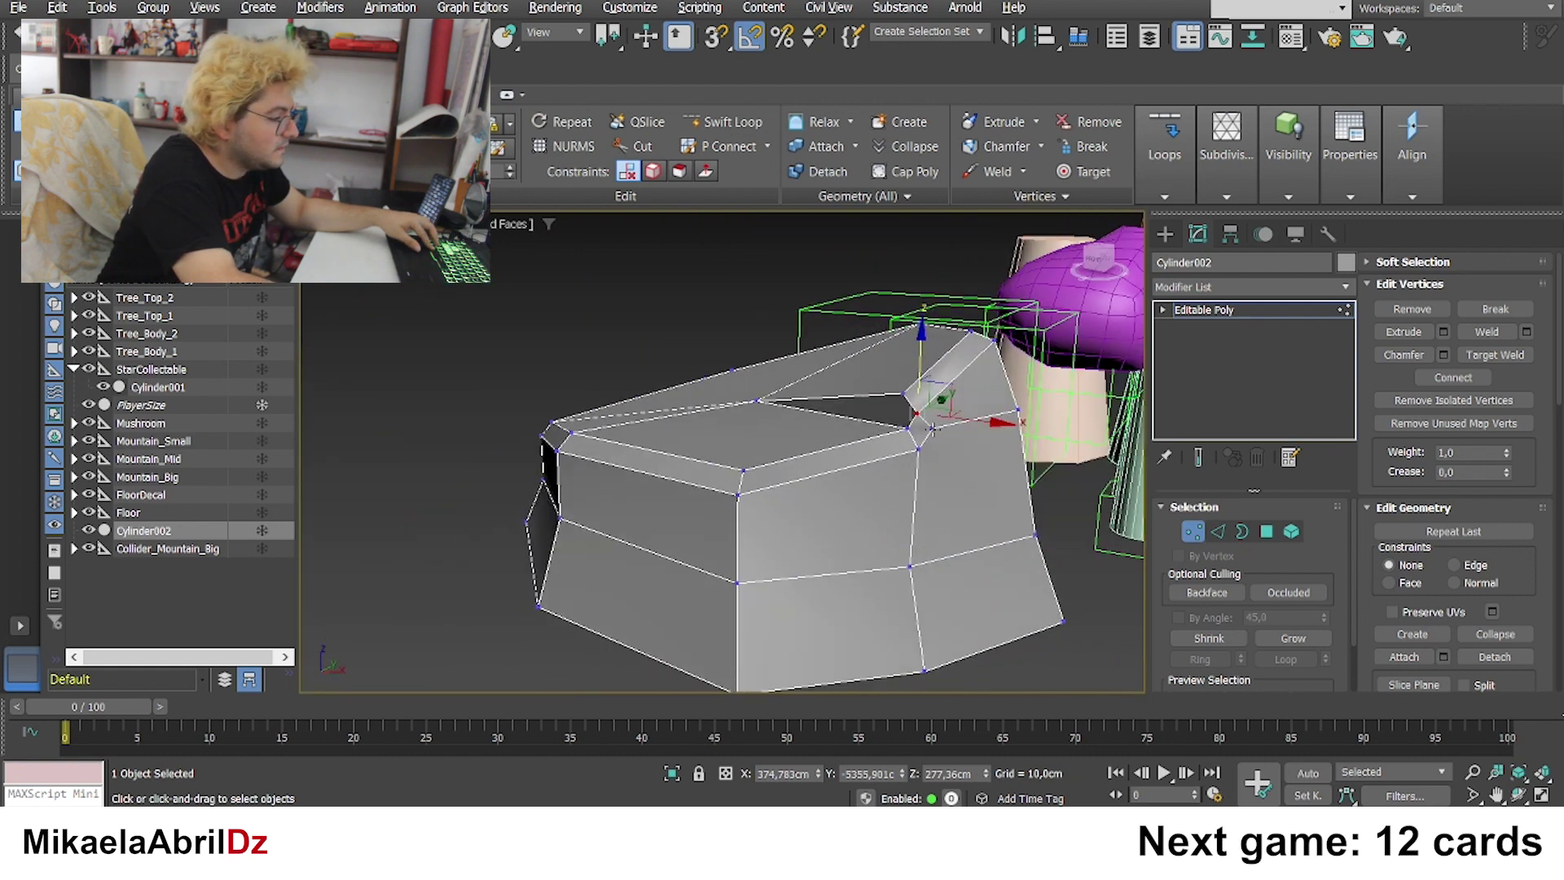
scroll(933, 428, up, 5)
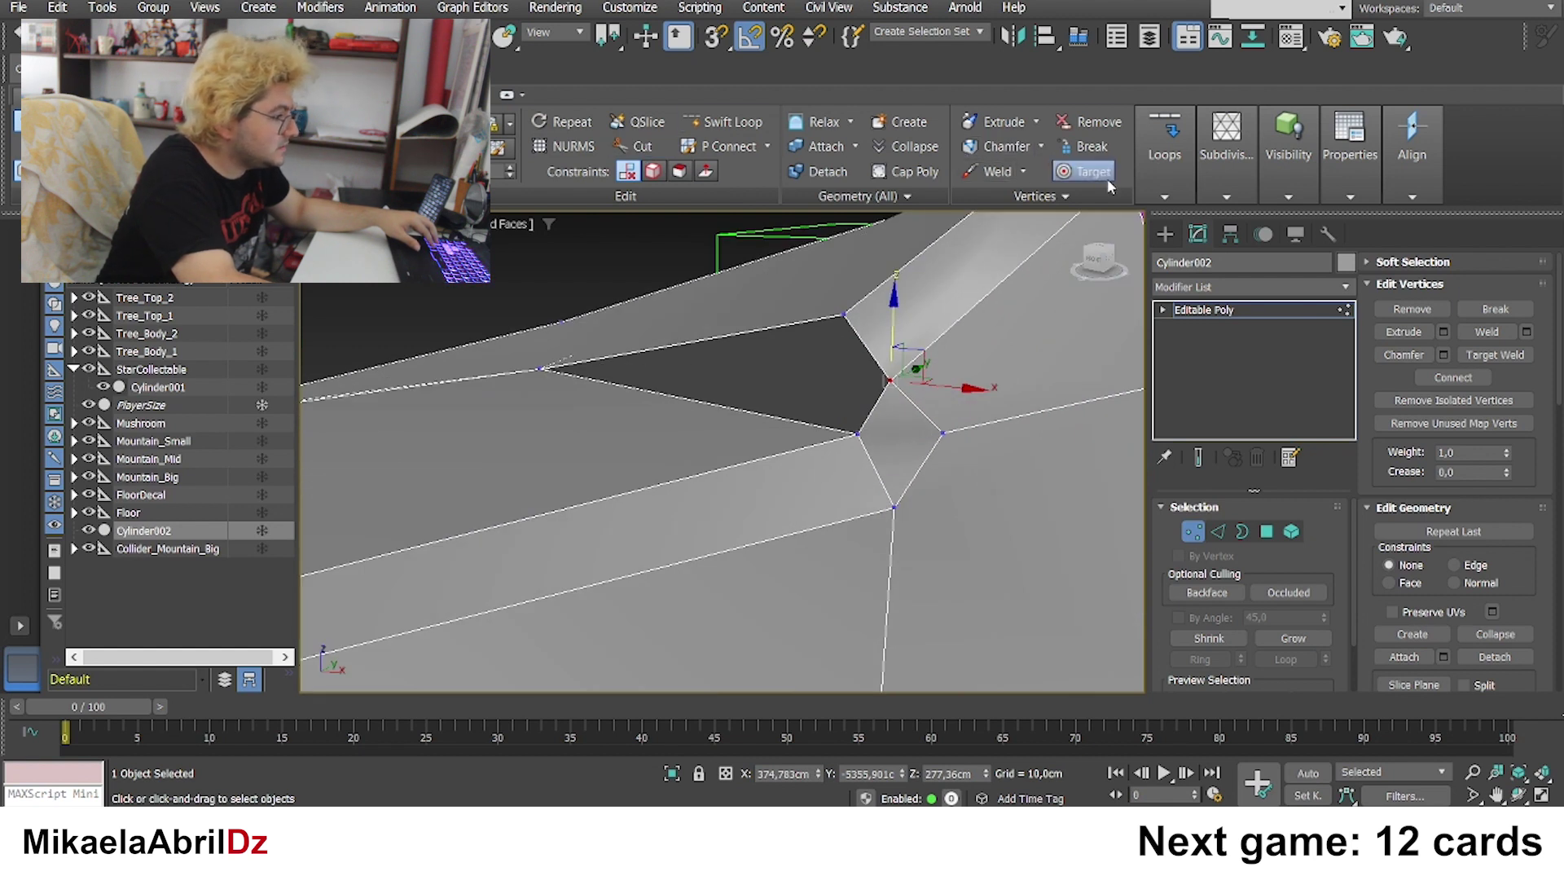
click(1084, 171)
click(857, 433)
click(890, 380)
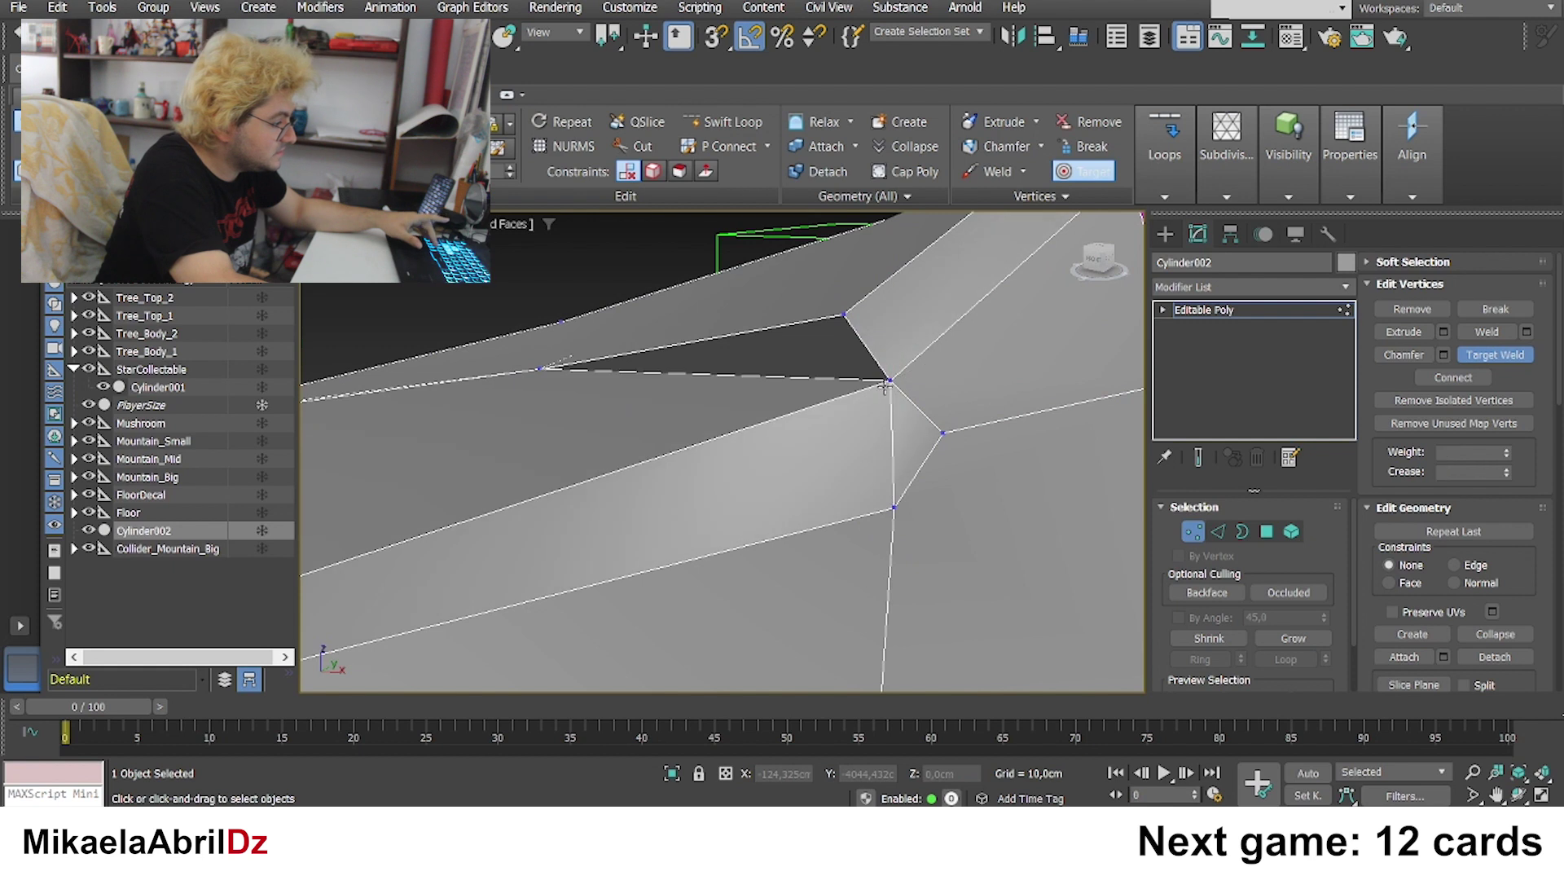
click(897, 507)
click(942, 433)
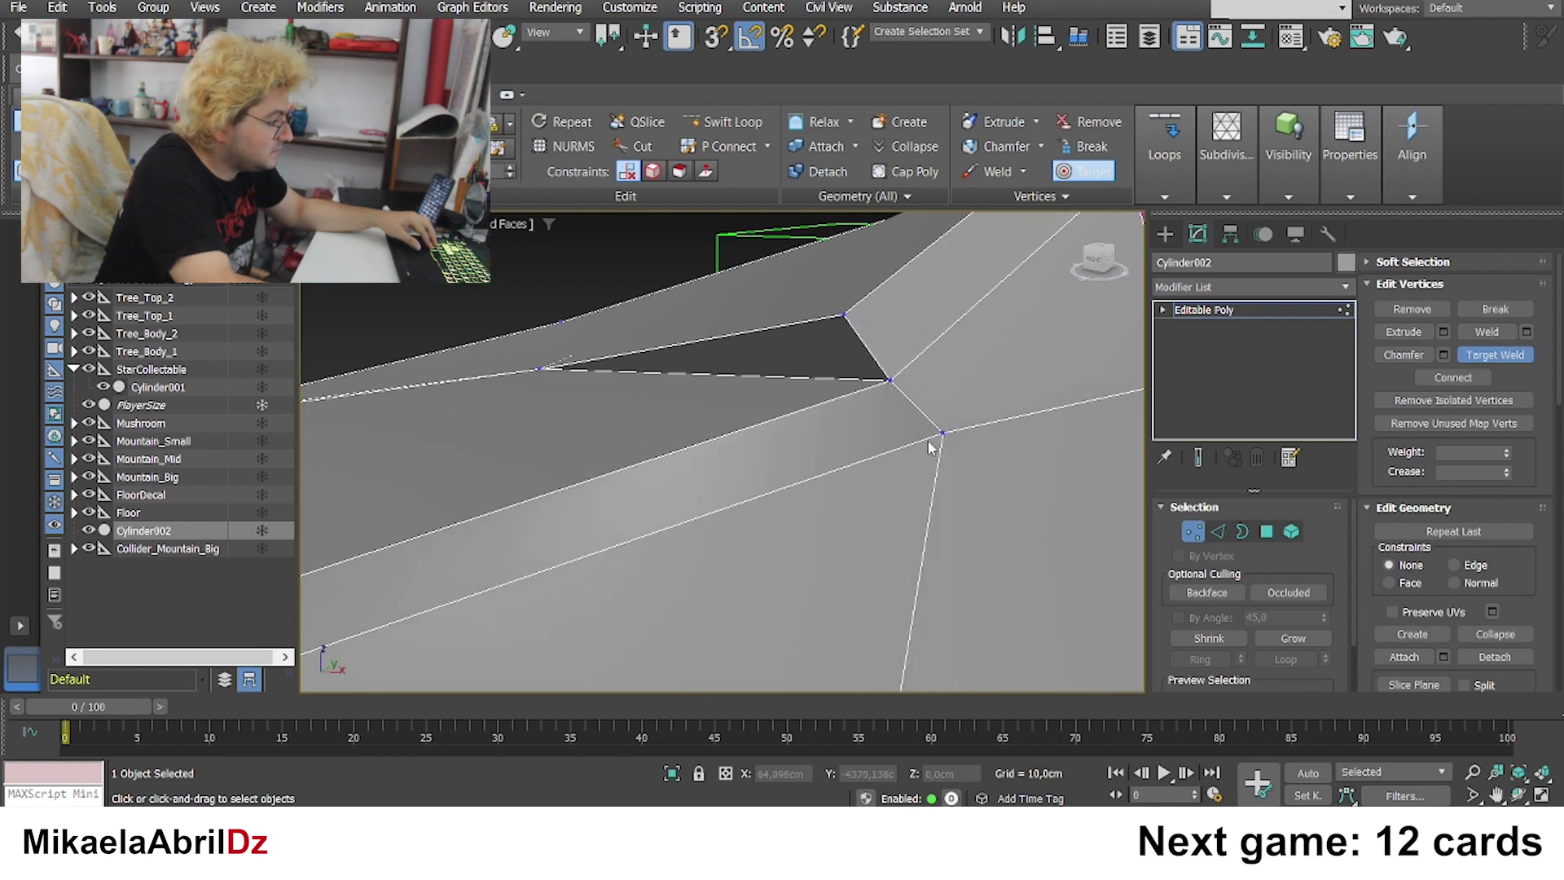
Step: Leave Target Weld and raise the inner rim vertex beside the remaining gap
scroll(880, 452, down, 5)
alt+middle_drag(880, 452, 939, 457)
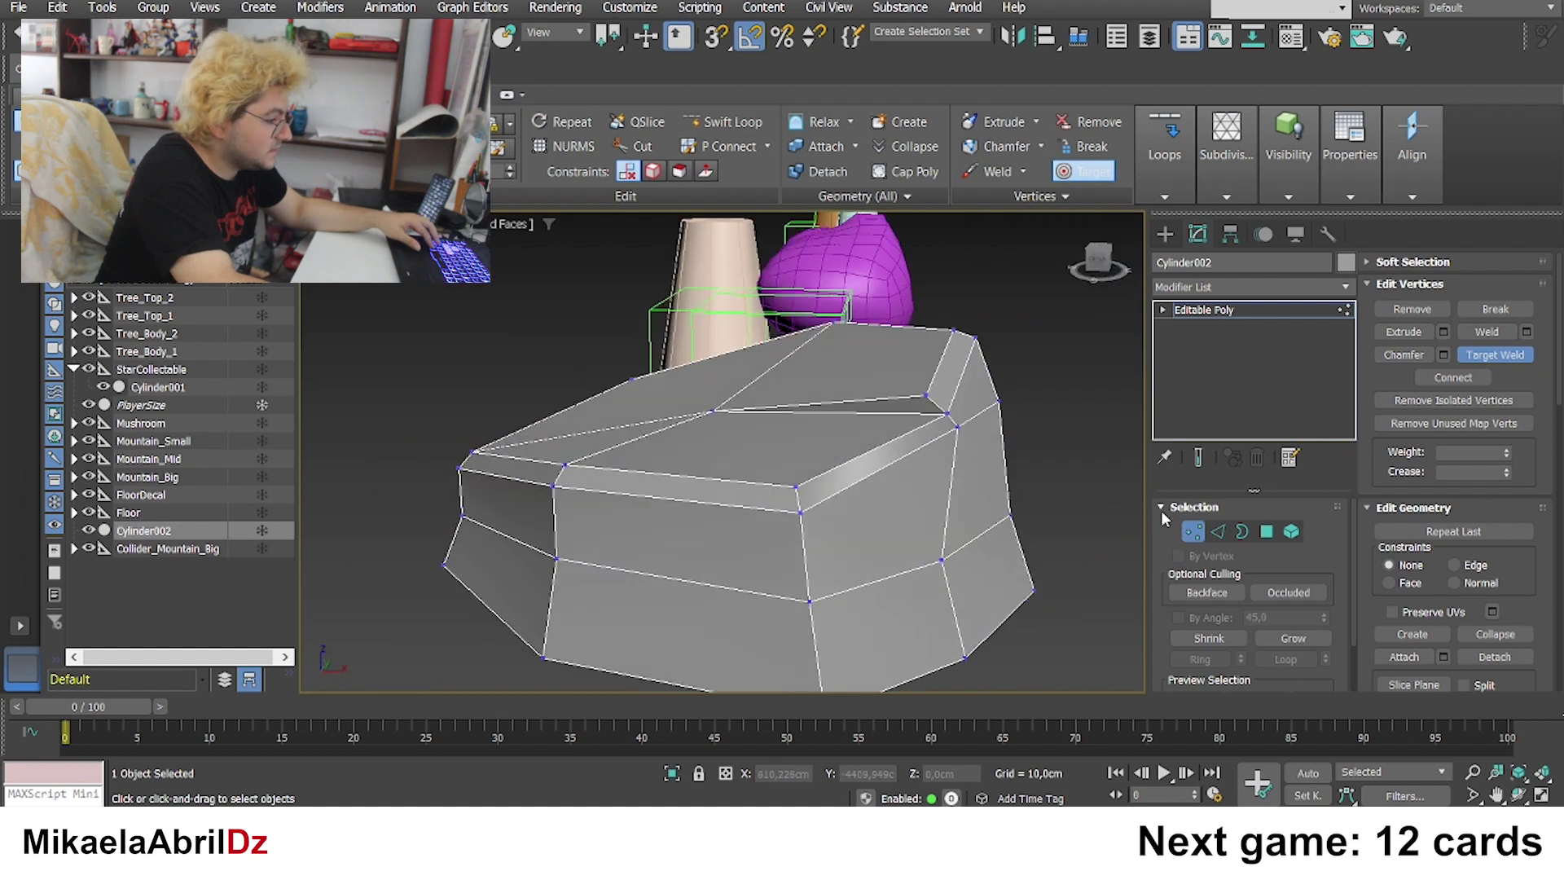
right_click(910, 398)
click(925, 397)
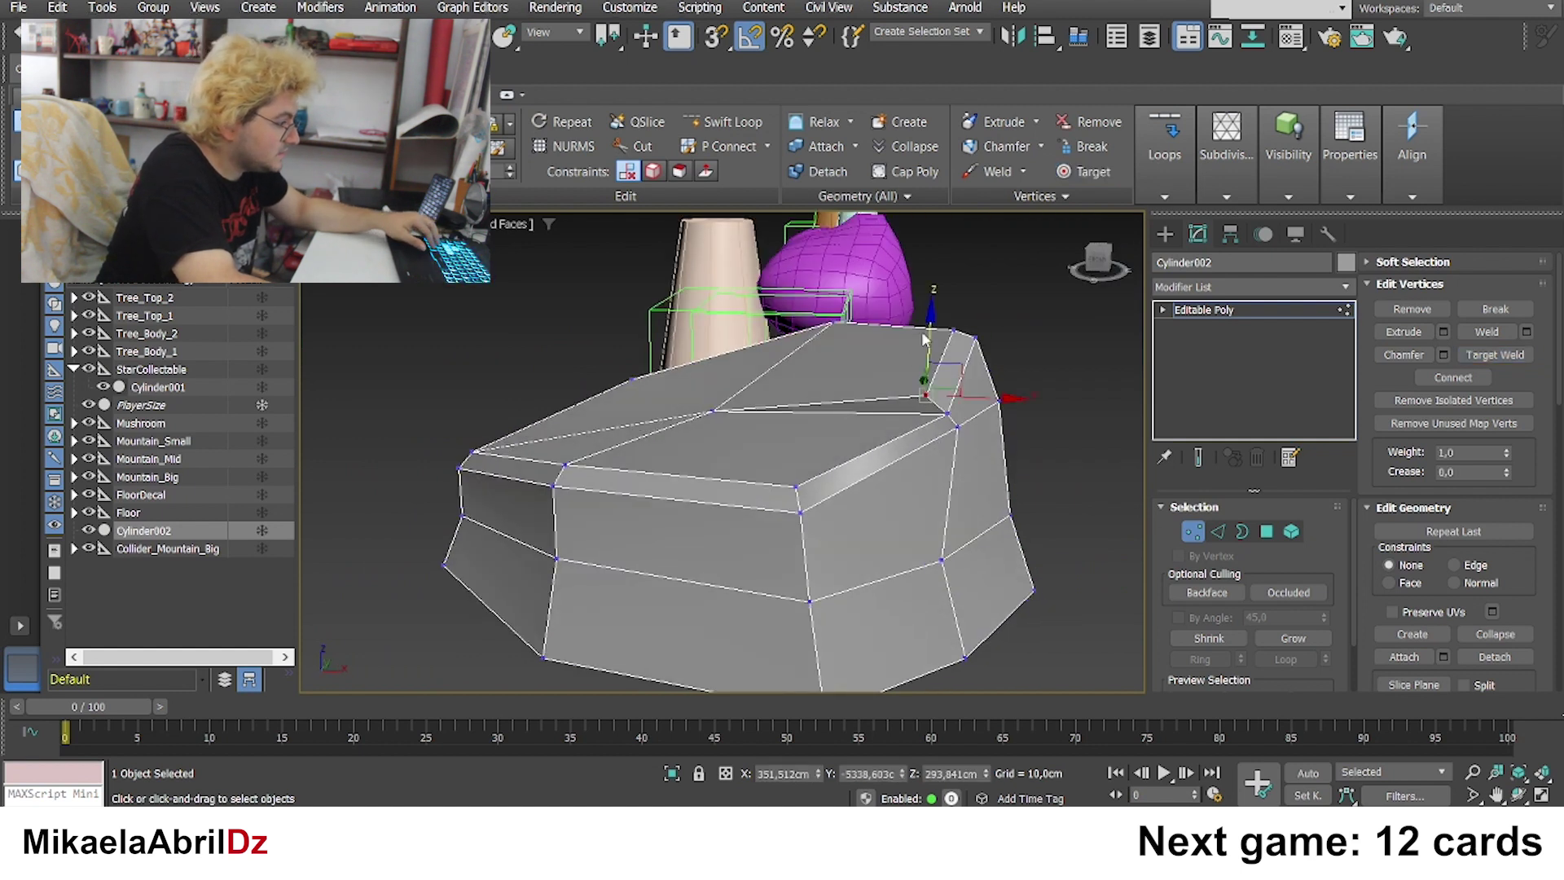
drag(923, 339, 924, 317)
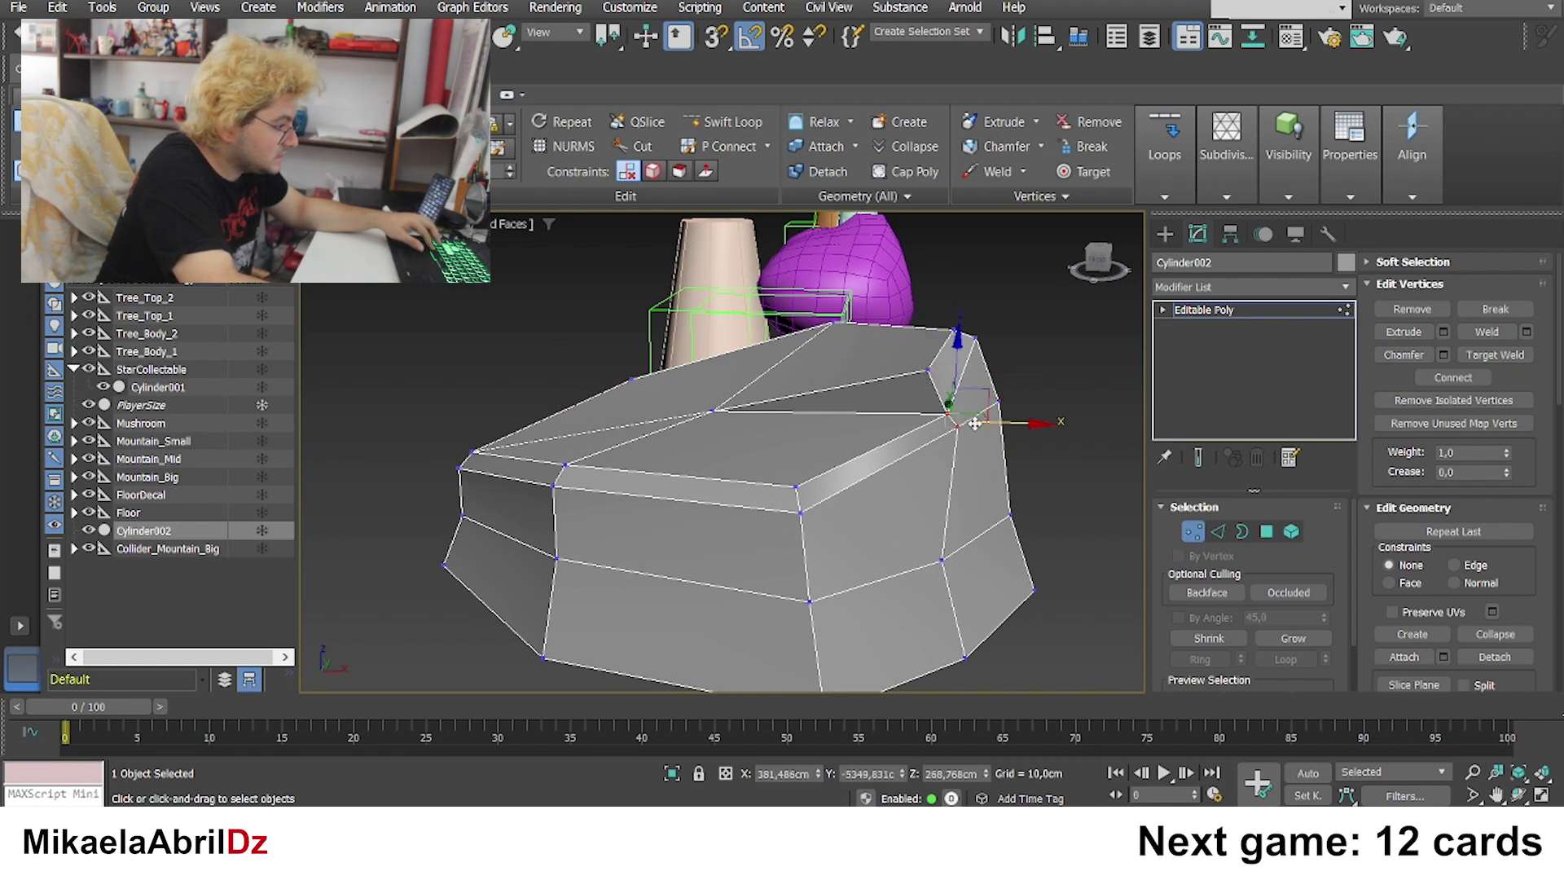
Step: Lower the two welded corner vertices by about 18 cm and adjust the outer one horizontally to even out the bevel
alt+middle_drag(975, 424, 873, 460)
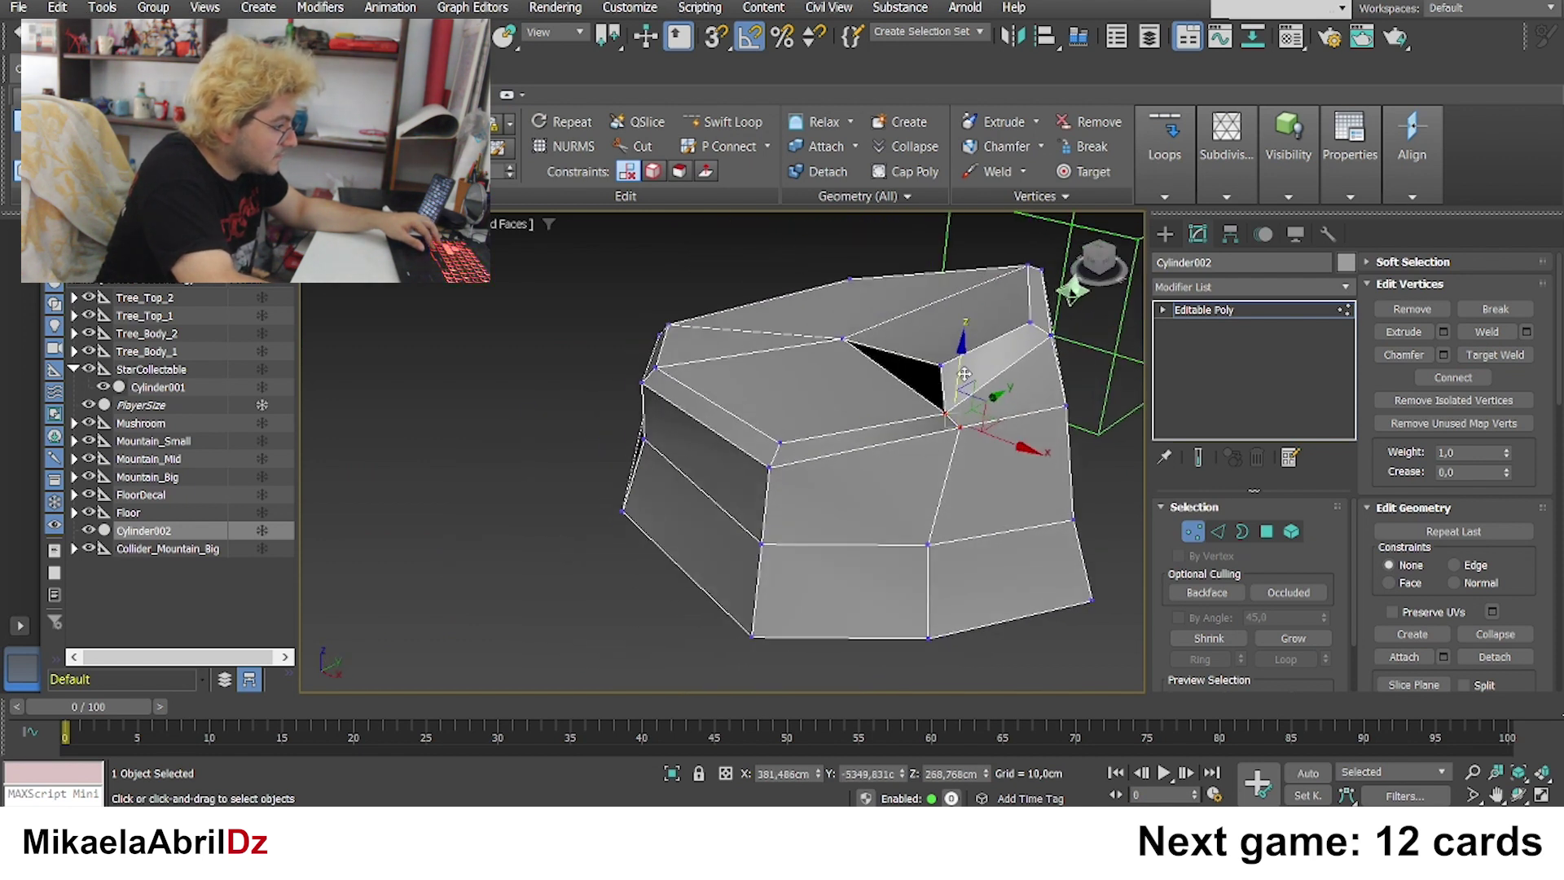
drag(964, 374, 985, 413)
alt+middle_drag(980, 414, 1043, 419)
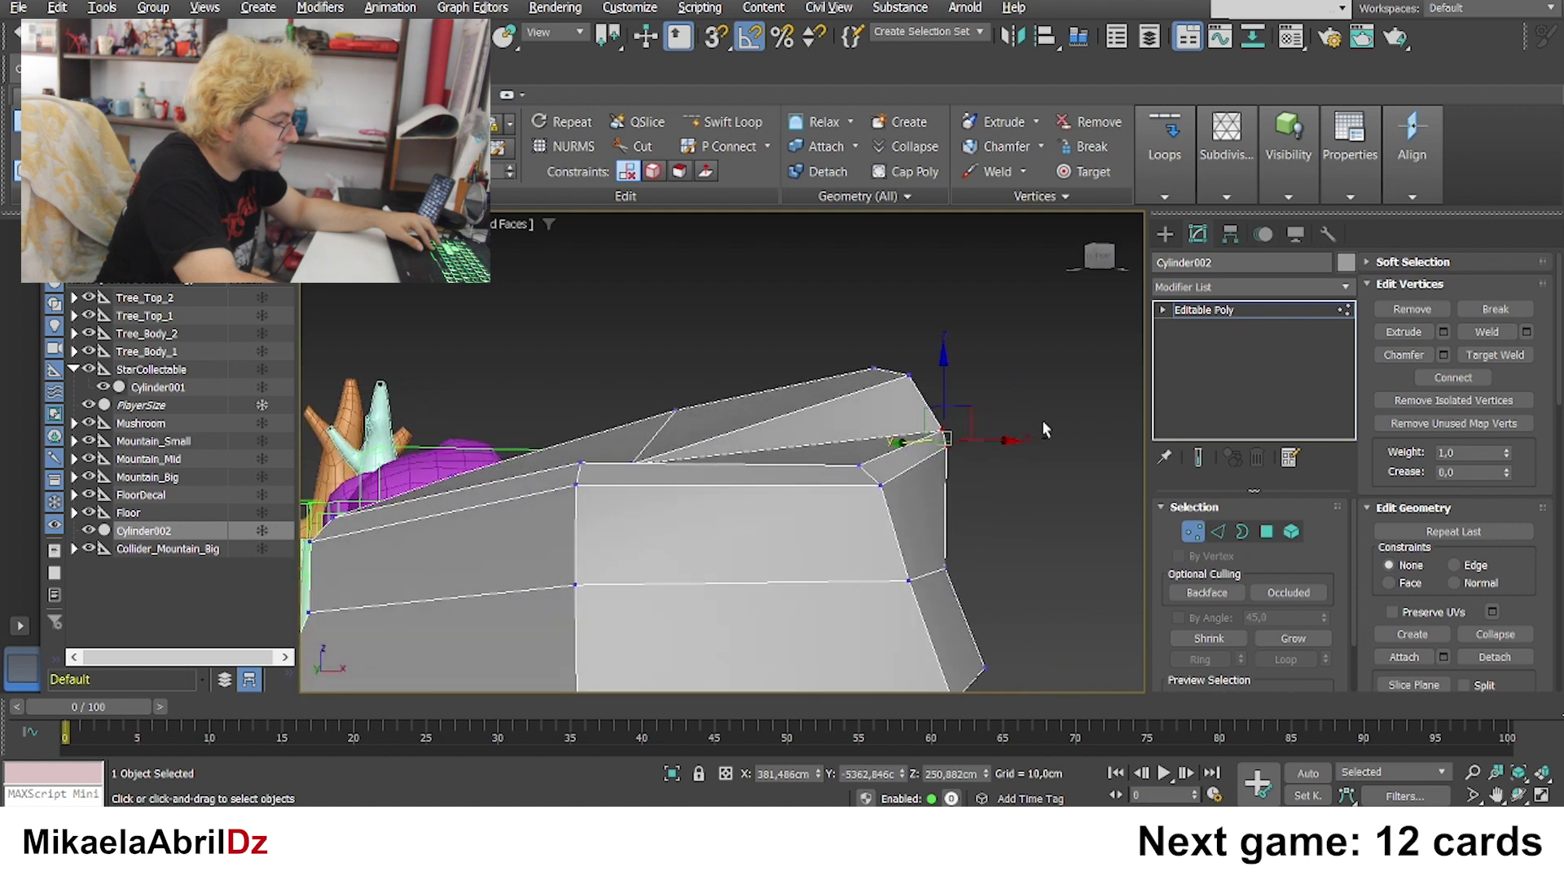
drag(997, 431, 992, 431)
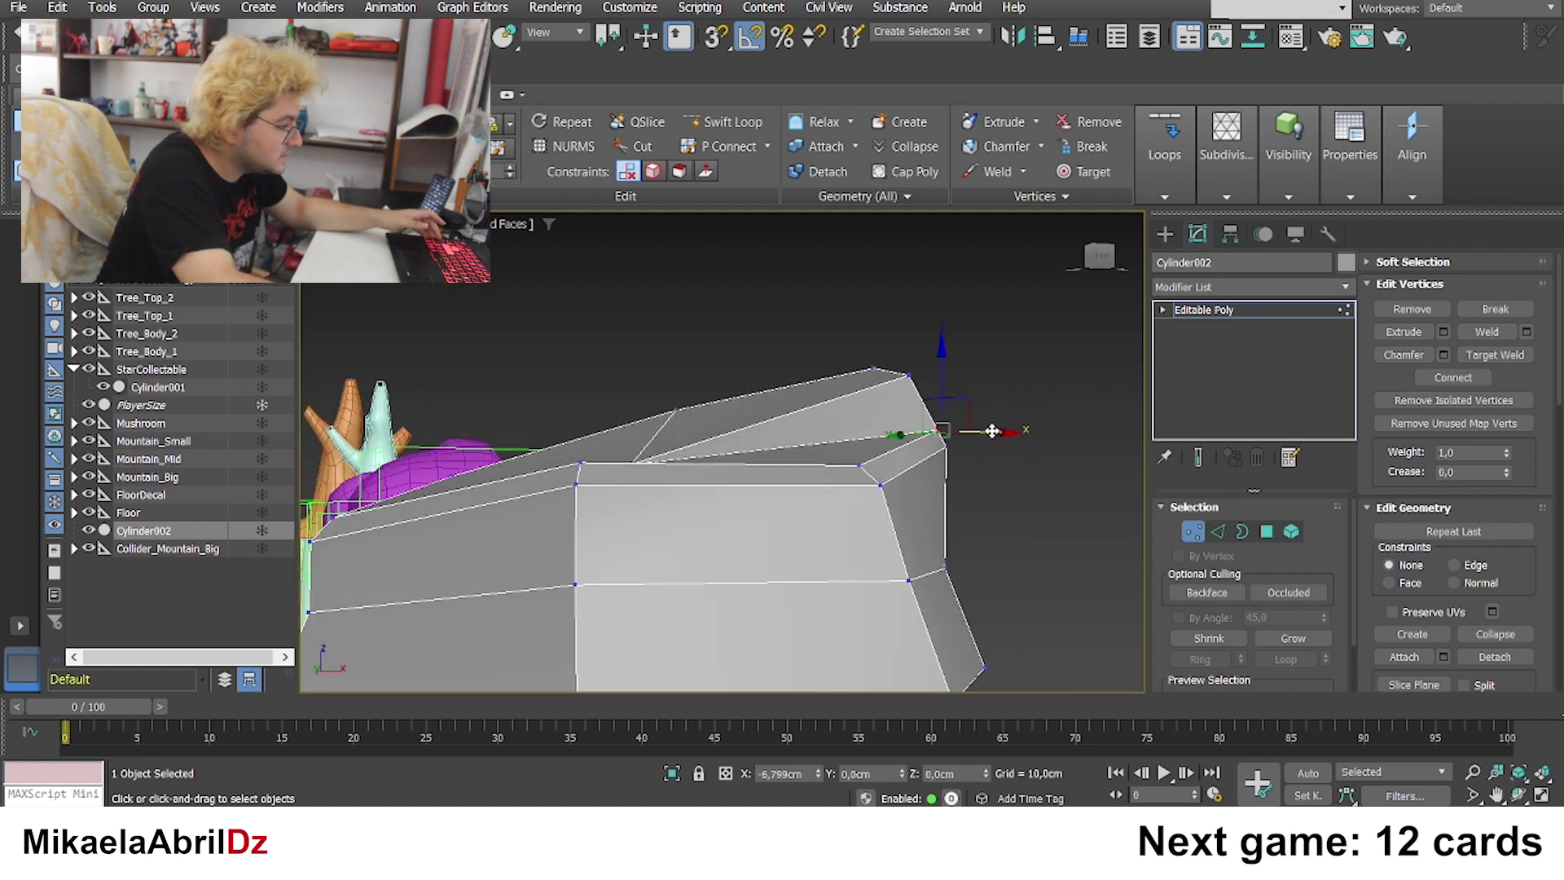
alt+middle_drag(989, 431, 908, 455)
scroll(908, 454, up, 3)
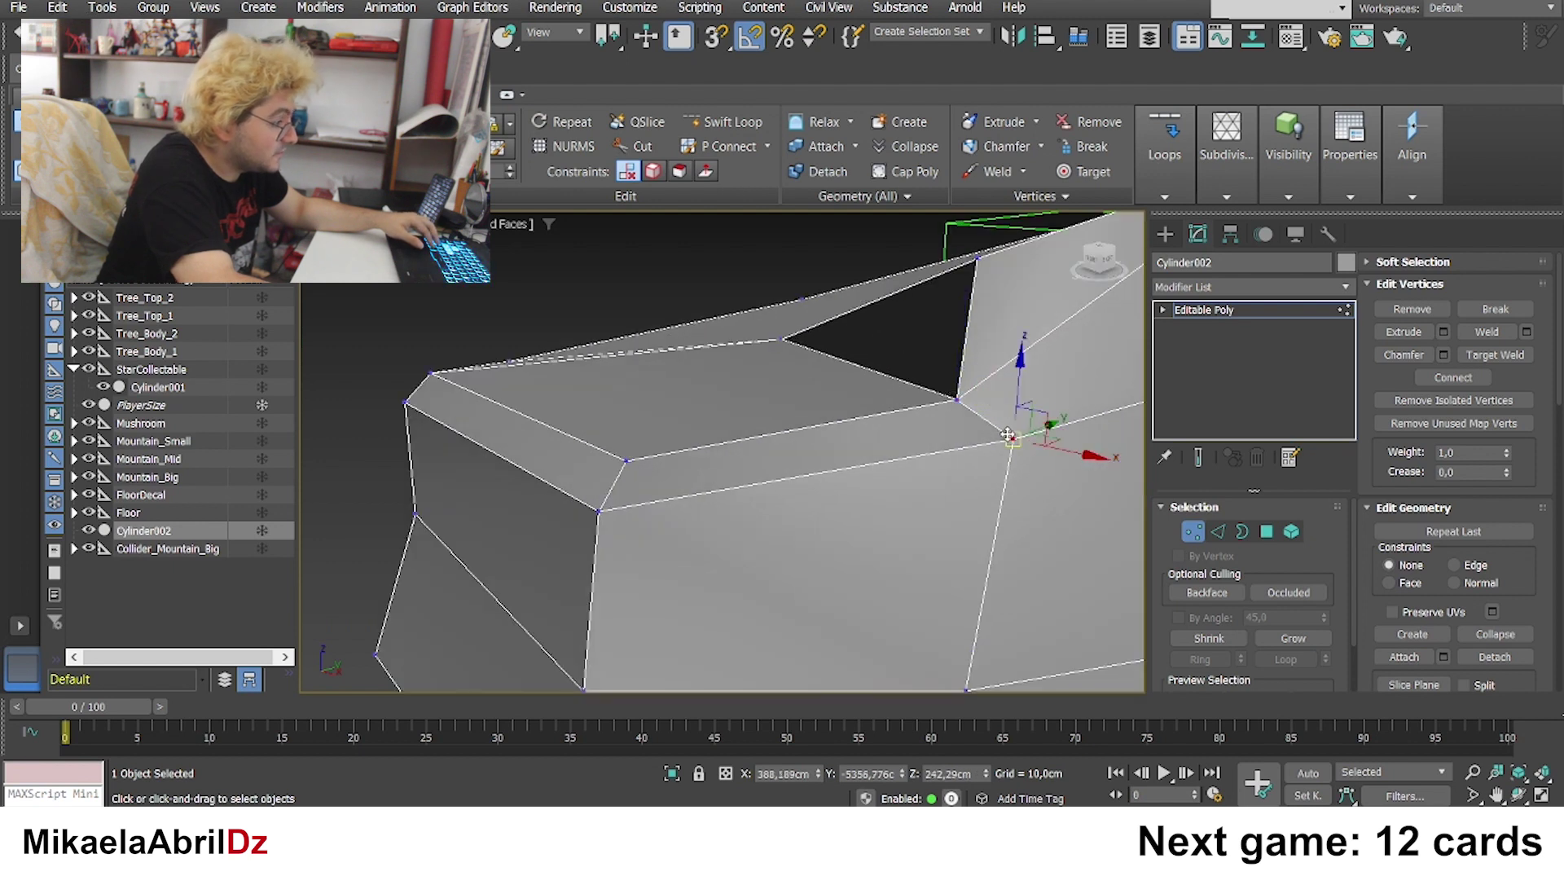
drag(1052, 439, 1026, 442)
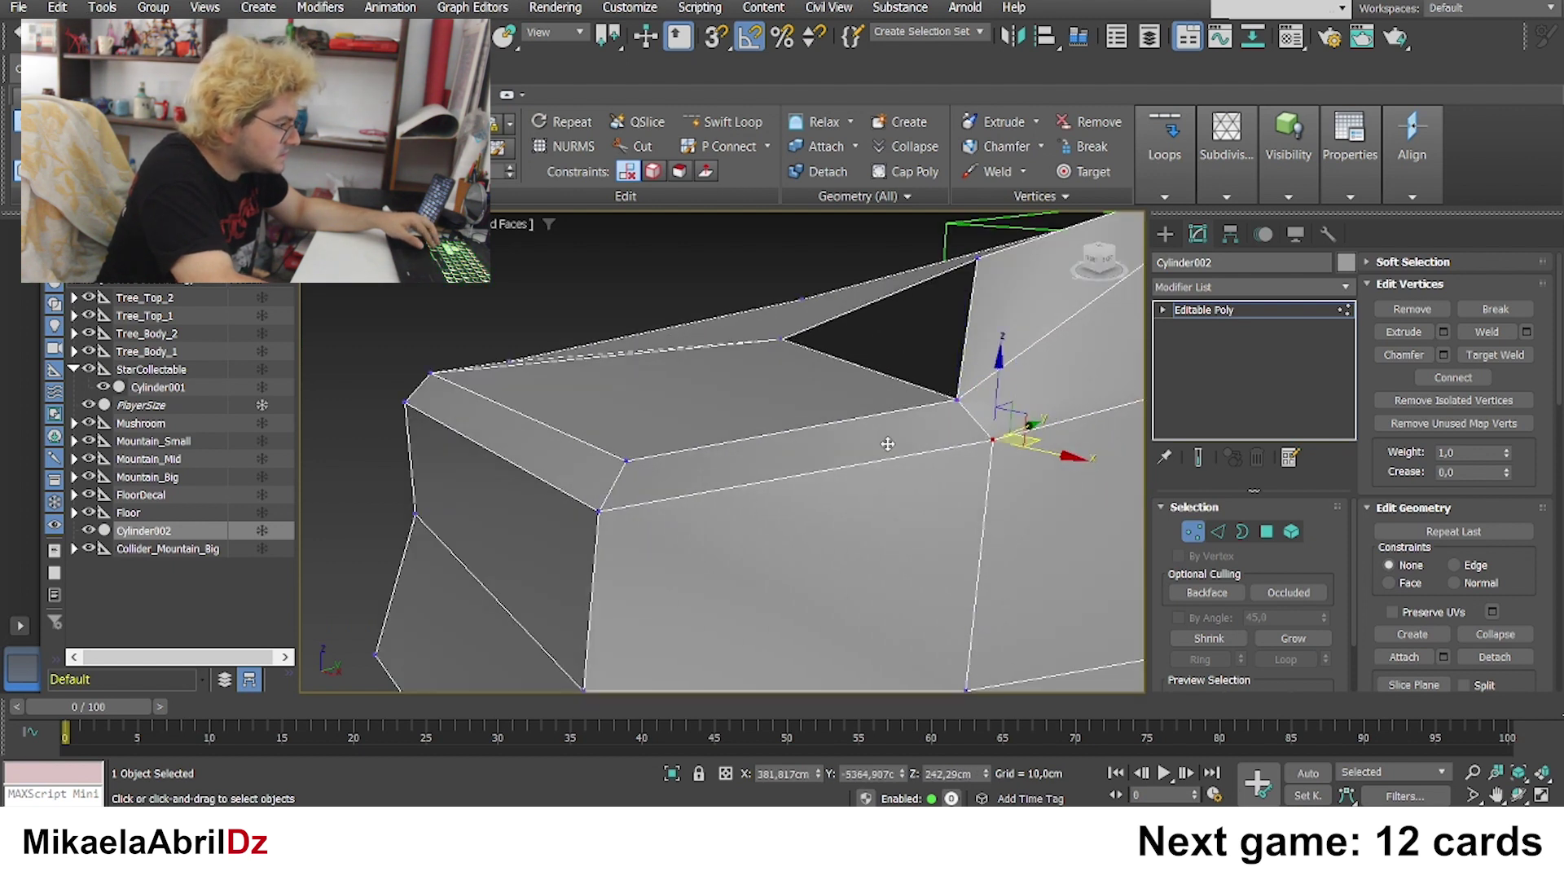
Step: Deselect the vertices, hide the edged faces and examine the rock's shading from several sides
scroll(833, 447, down, 2)
click(636, 376)
alt+middle_drag(637, 385, 846, 465)
key(F4)
scroll(741, 457, down, 3)
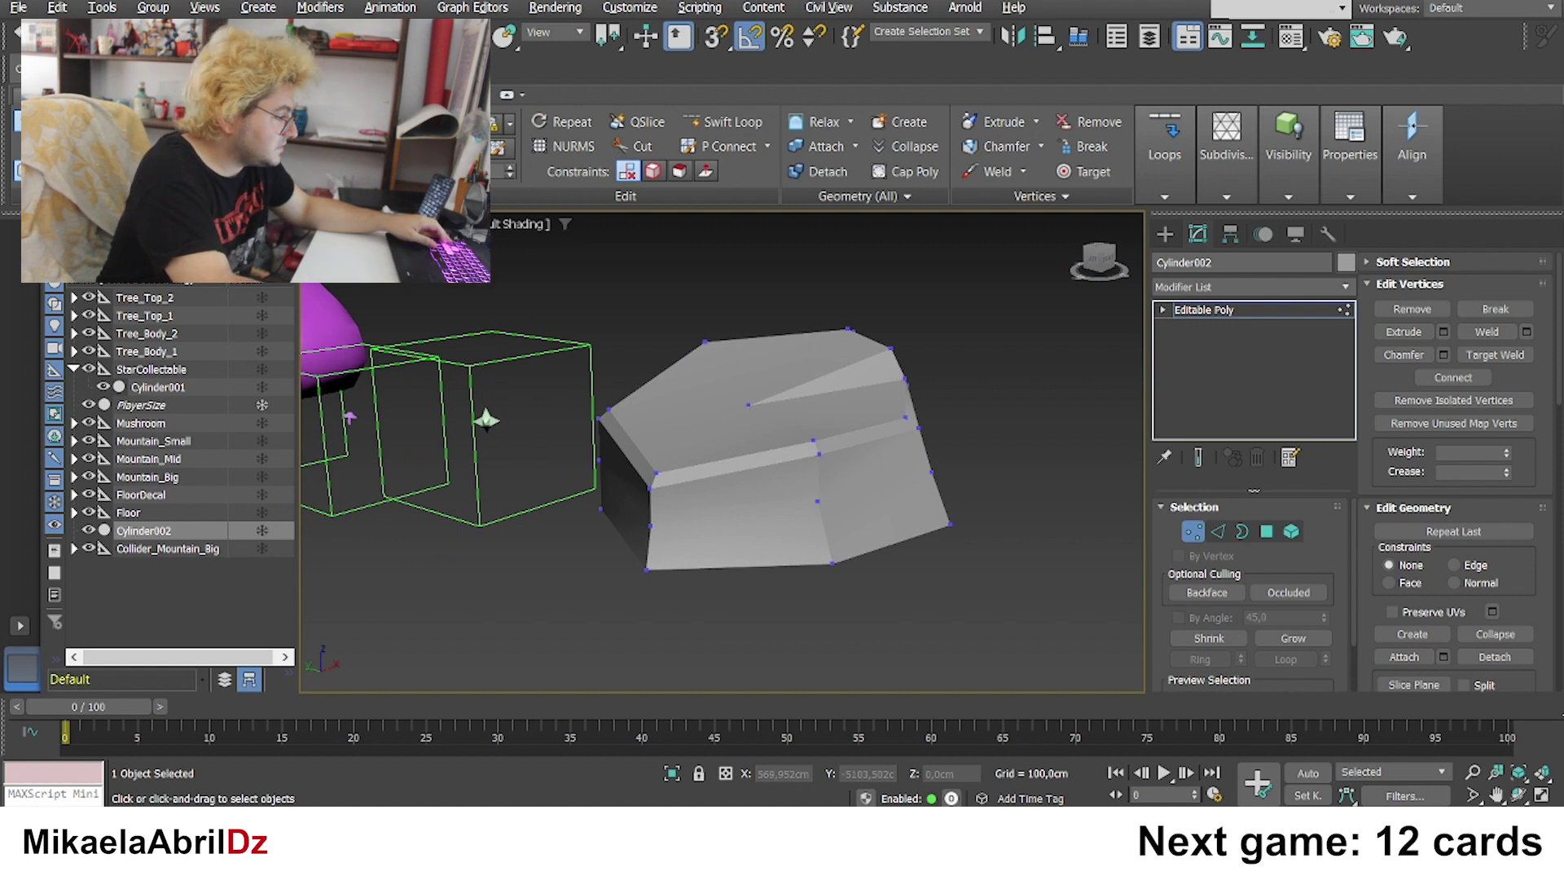
alt+middle_drag(855, 527, 850, 529)
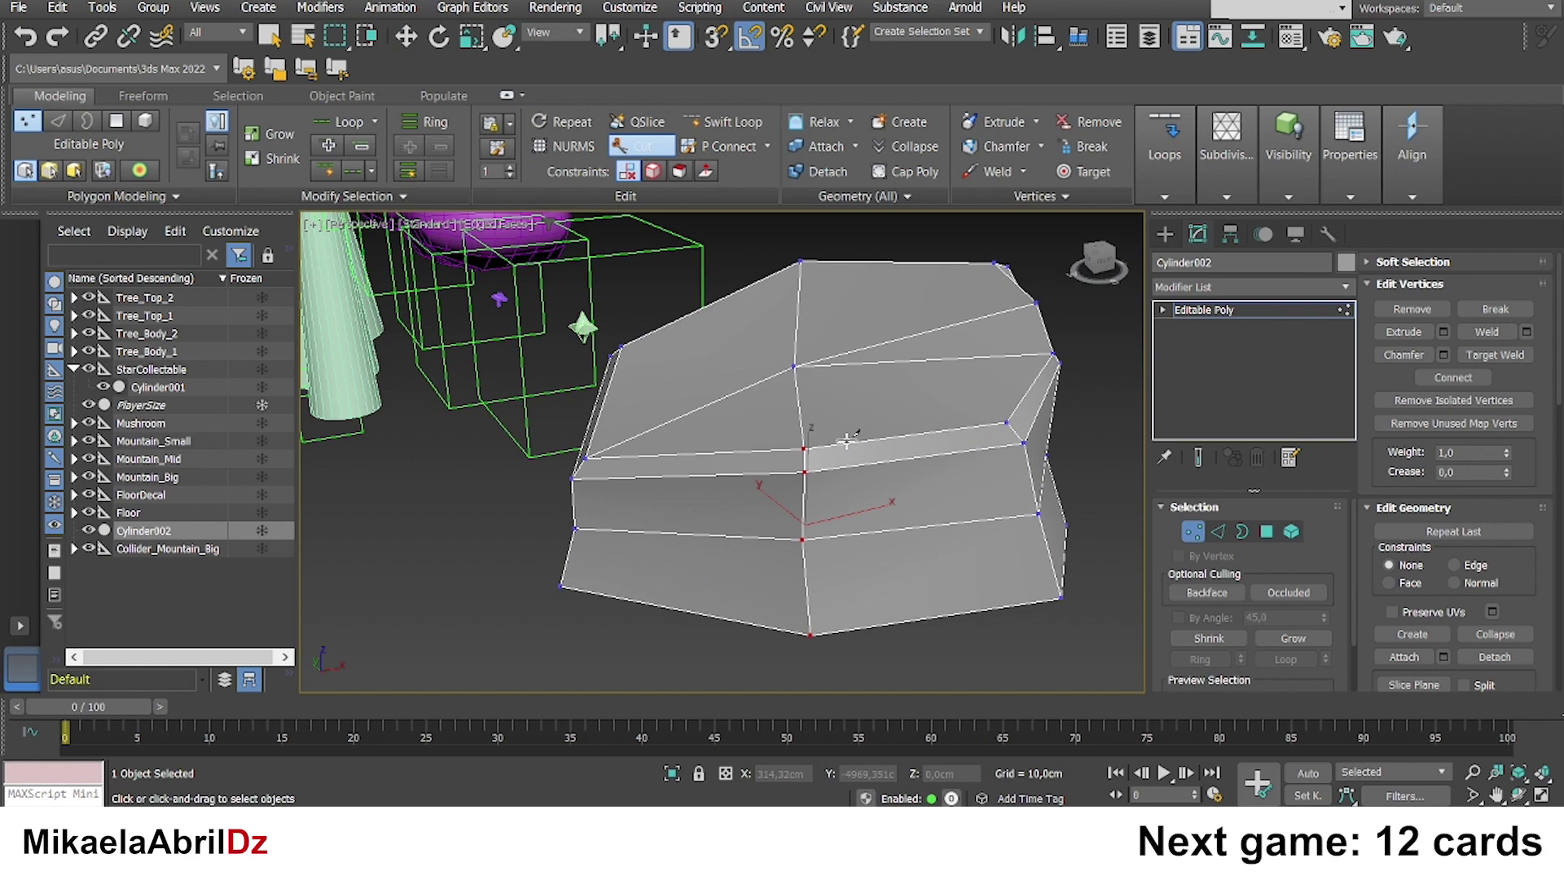
right_click(932, 492)
click(838, 437)
alt+middle_drag(846, 440, 813, 521)
scroll(866, 489, up, 3)
click(1053, 623)
scroll(813, 521, down, 5)
click(467, 296)
key(F4)
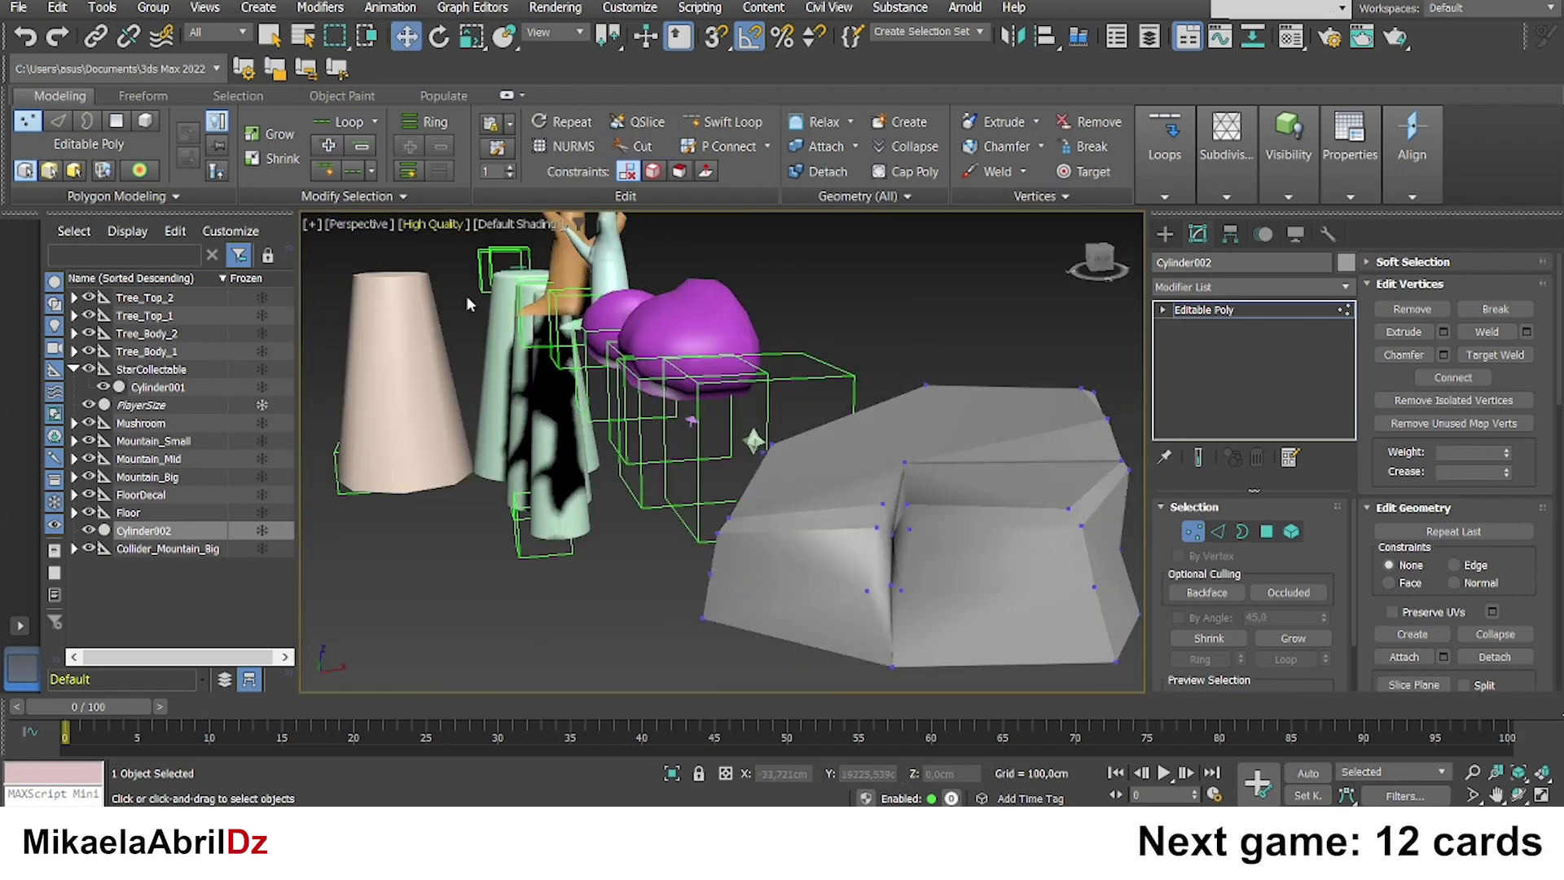
Step: Switch to polygon editing, select all the rock's polygons and compare their shading with and without edged faces
key(F4)
scroll(674, 491, up, 4)
key(2)
alt+middle_drag(674, 491, 899, 392)
key(4)
key(ctrl+a)
key(F4)
Step: Select the thin triangular polygon on the rock's top and delete it
key(F4)
key(alt+c)
right_click(780, 366)
scroll(899, 393, down, 5)
click(818, 341)
key(F4)
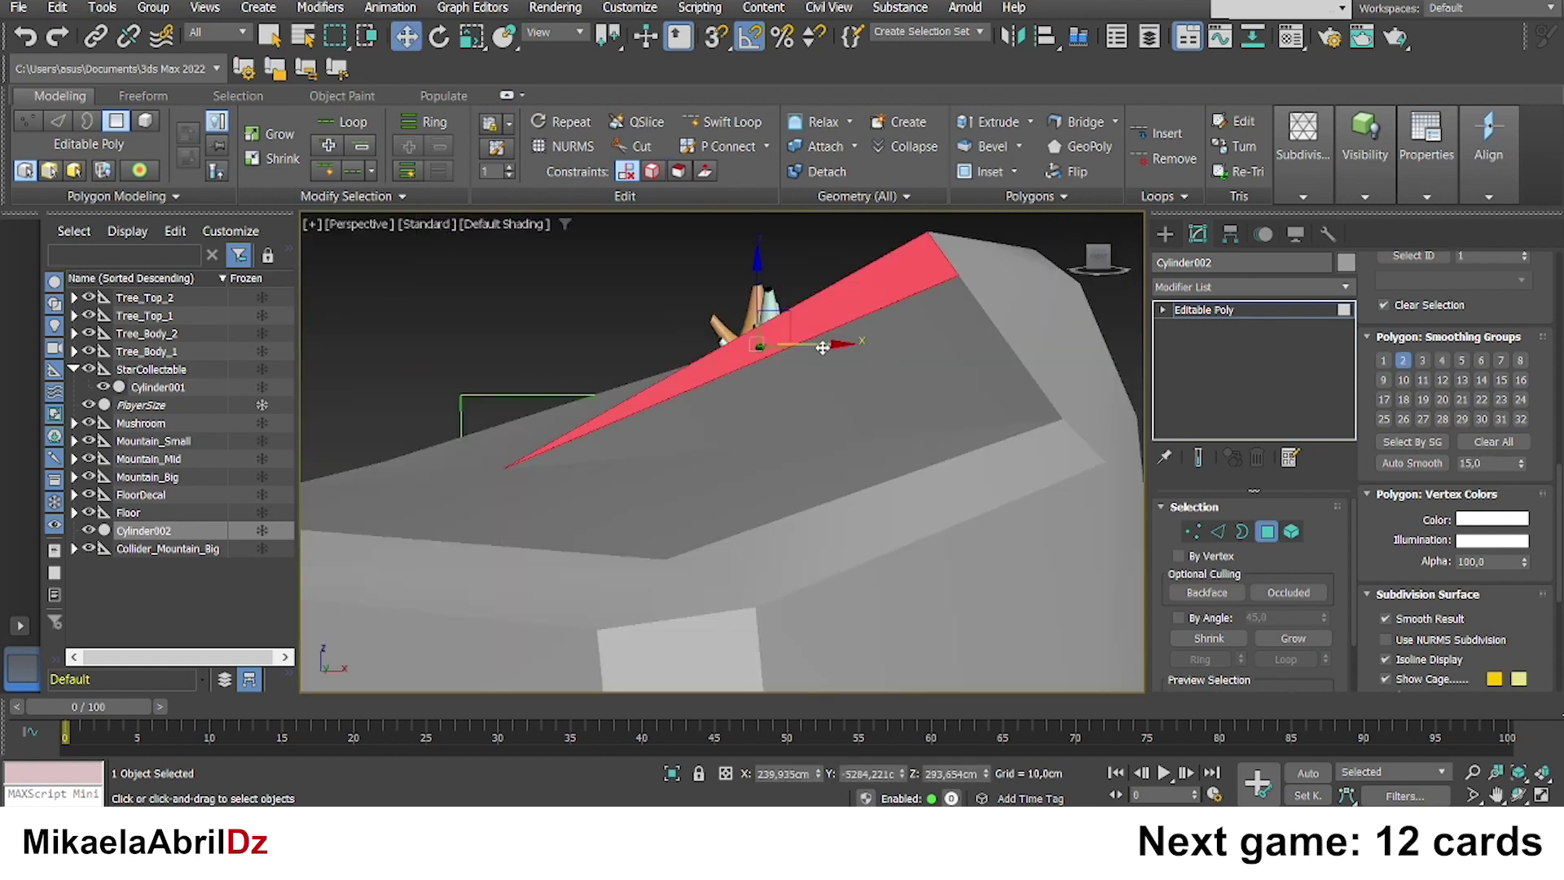
key(Delete)
key(1)
key(4)
key(1)
Step: Leave polygon editing, deselect the rock and examine its faceted shape with and without edged faces
scroll(907, 507, down, 4)
alt+middle_drag(649, 523, 833, 582)
key(5)
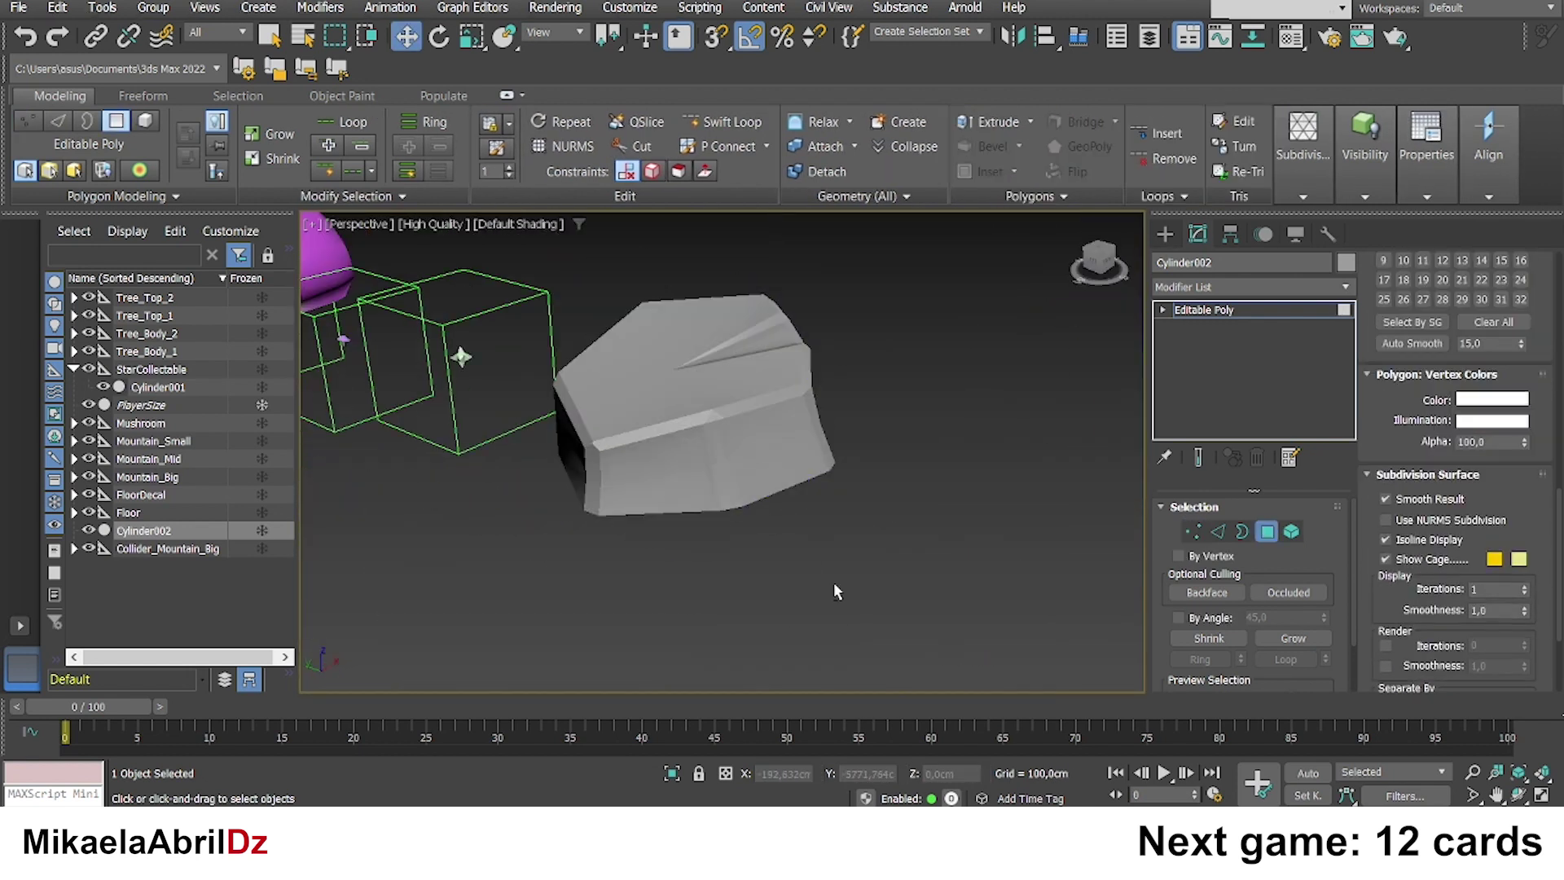
key(4)
click(790, 448)
key(4)
scroll(821, 619, down, 4)
scroll(821, 619, up, 3)
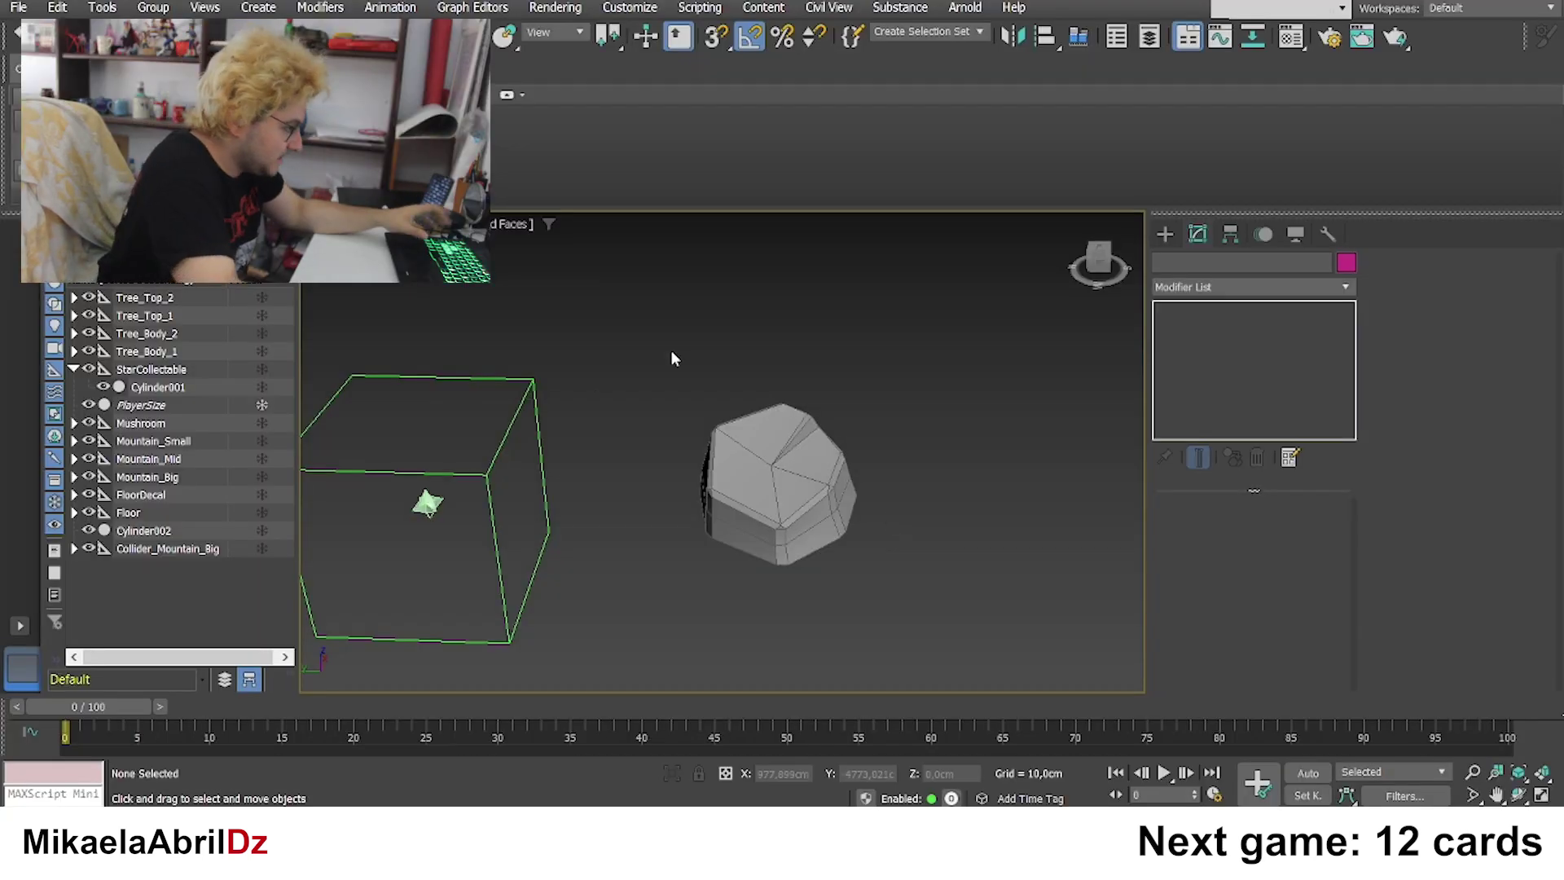
alt+middle_drag(903, 503, 897, 464)
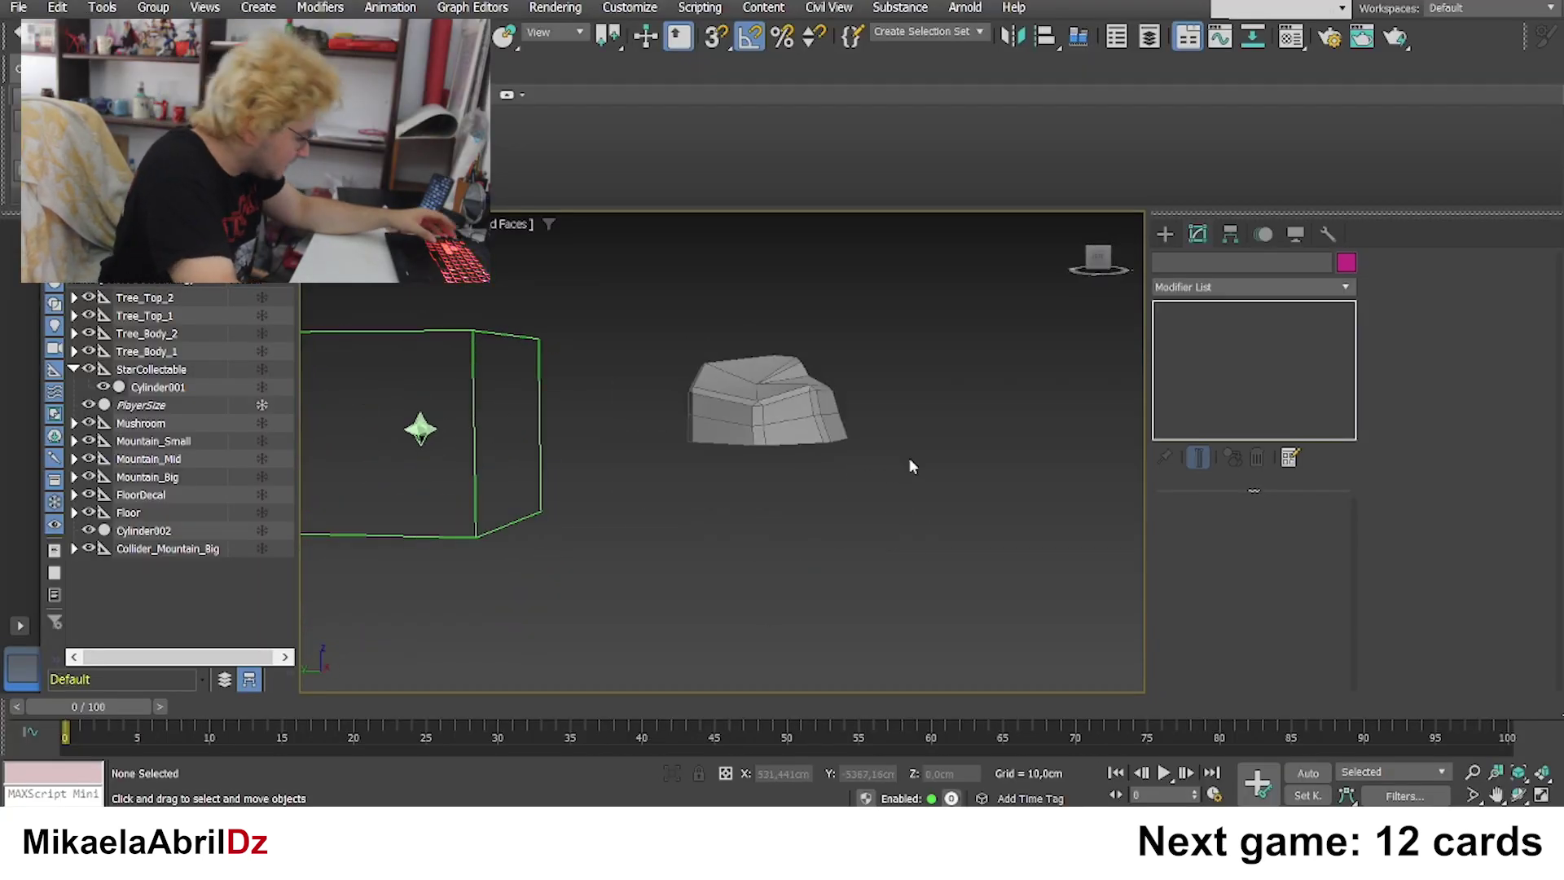
scroll(751, 367, up, 4)
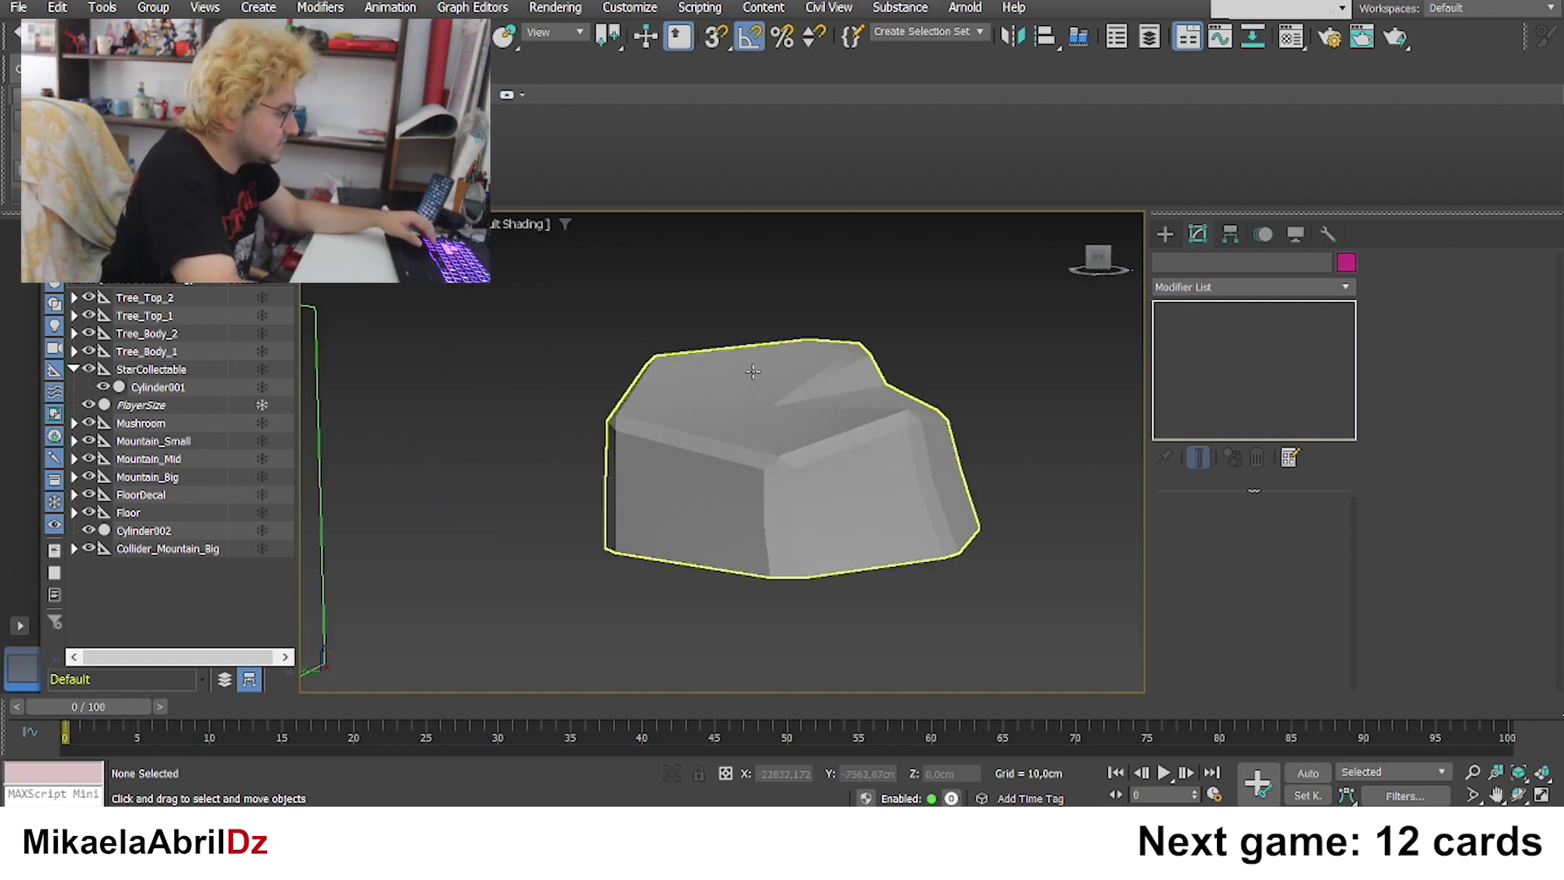
alt+middle_drag(751, 367, 749, 450)
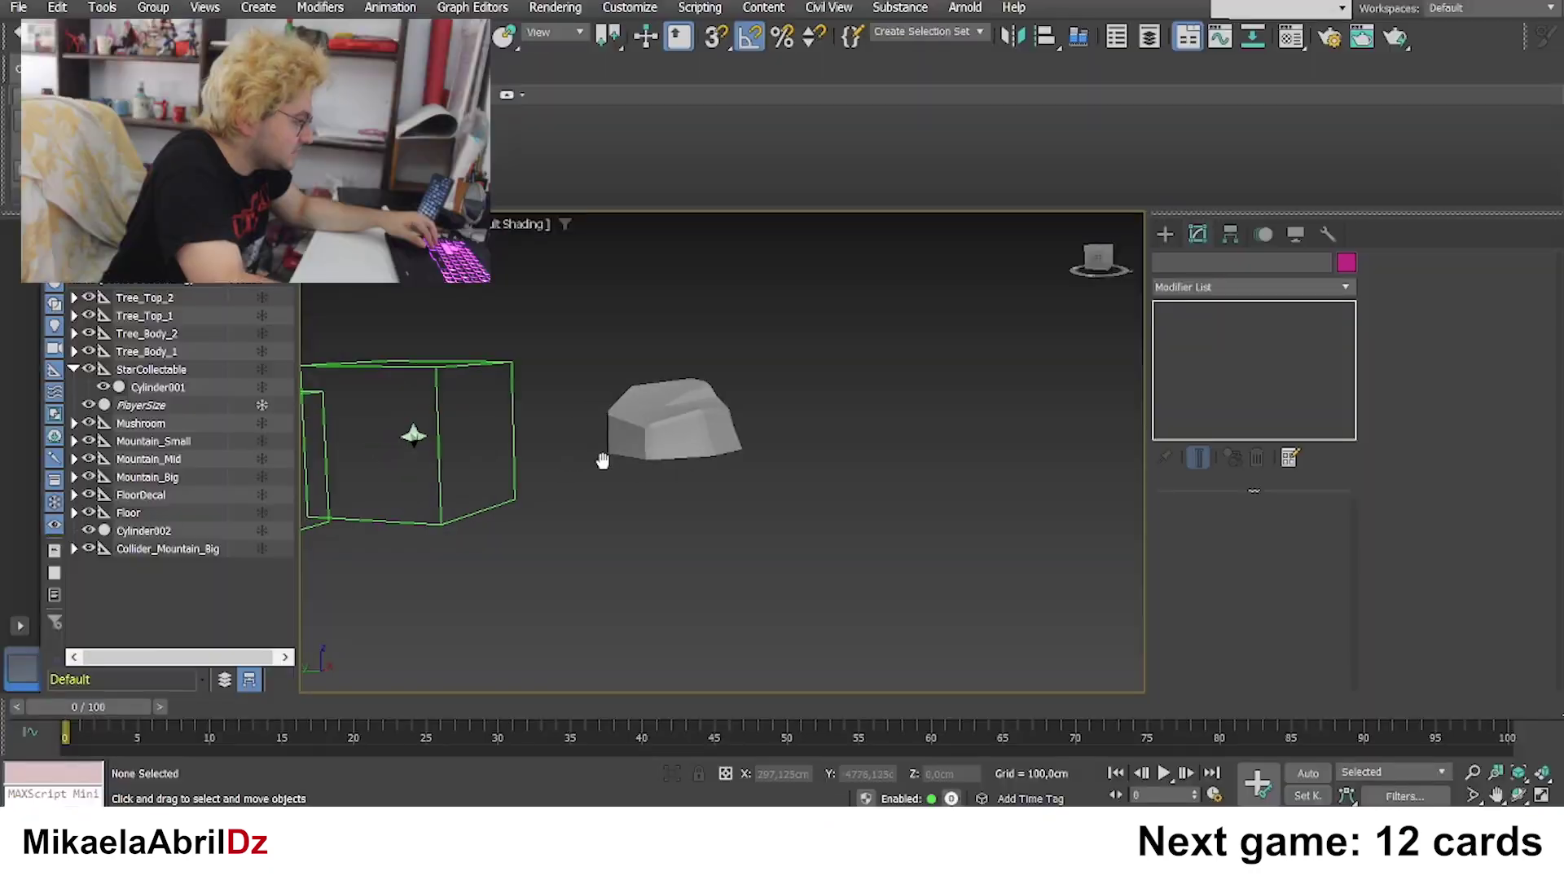
Step: Select the Tree_Top_2 crown and examine its surface up close with and without edged faces
scroll(550, 409, up, 2)
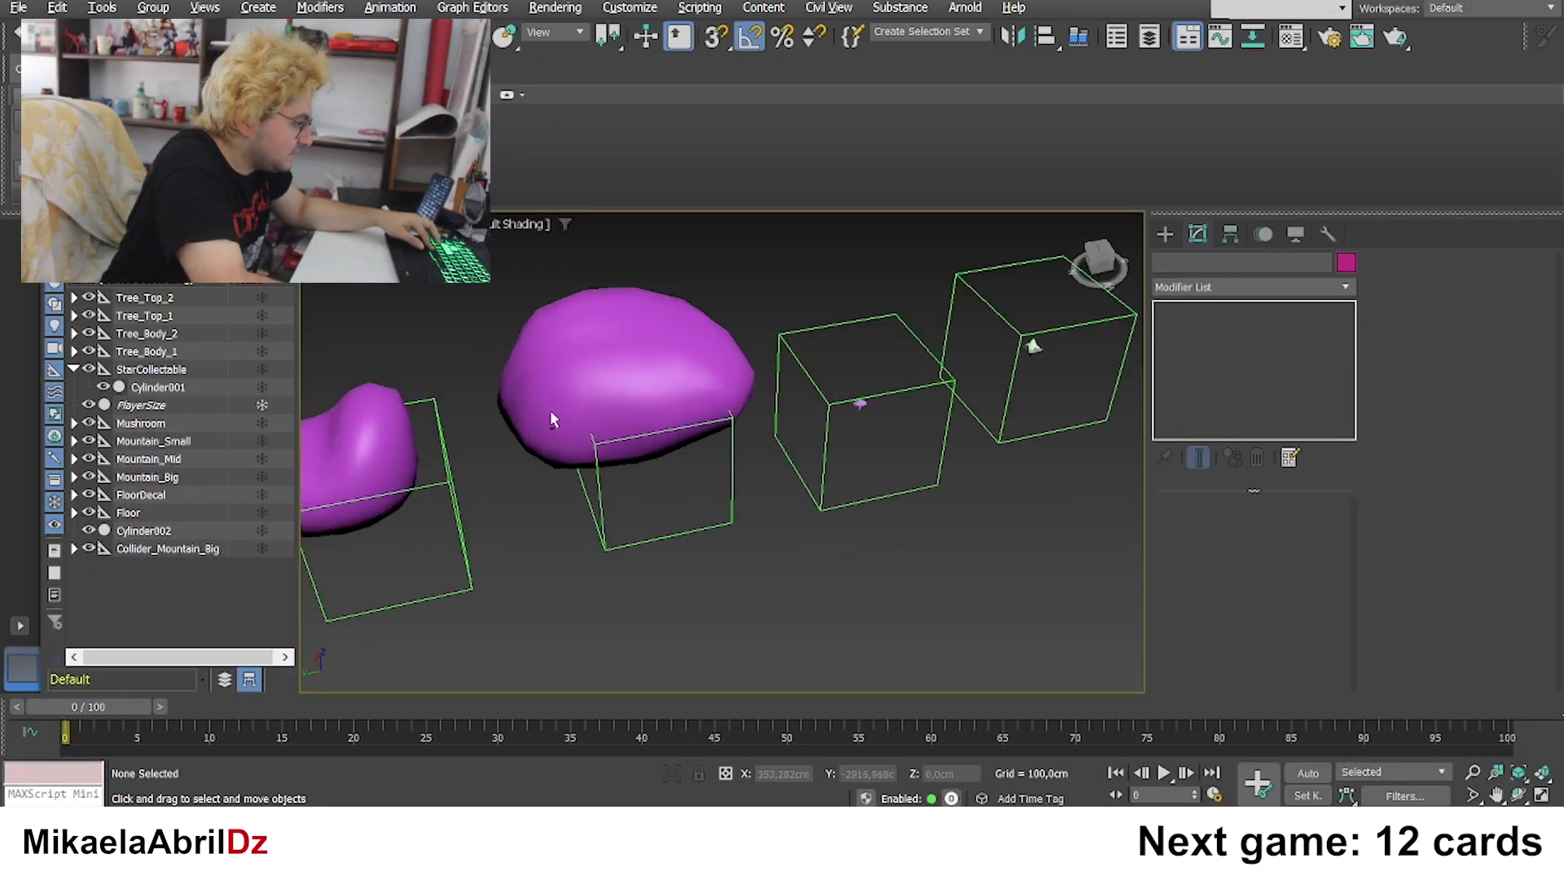
click(622, 338)
key(F4)
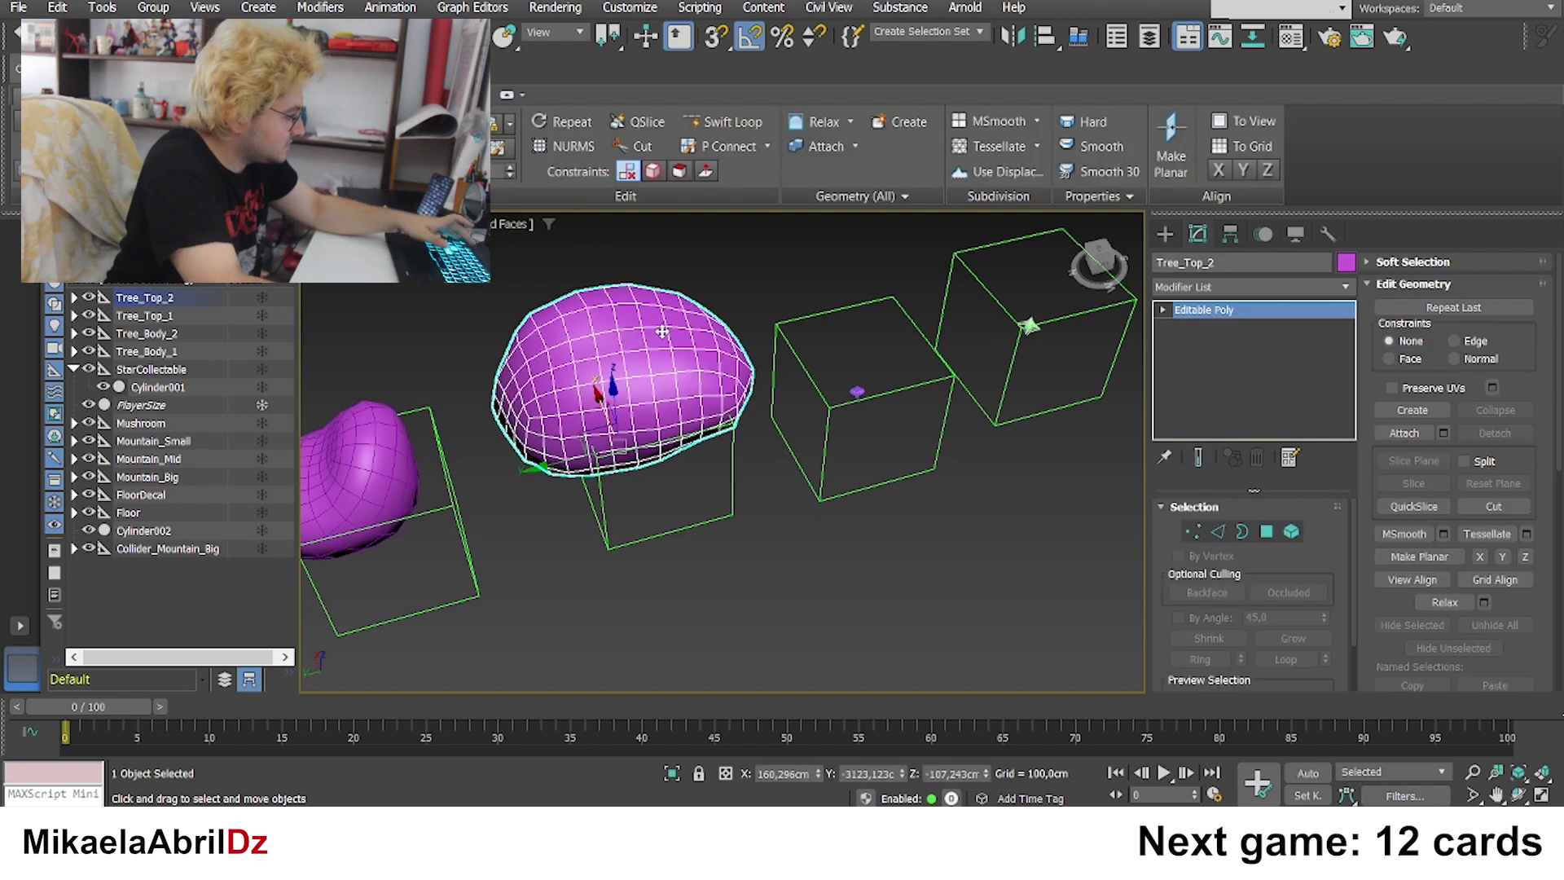
scroll(586, 343, up, 4)
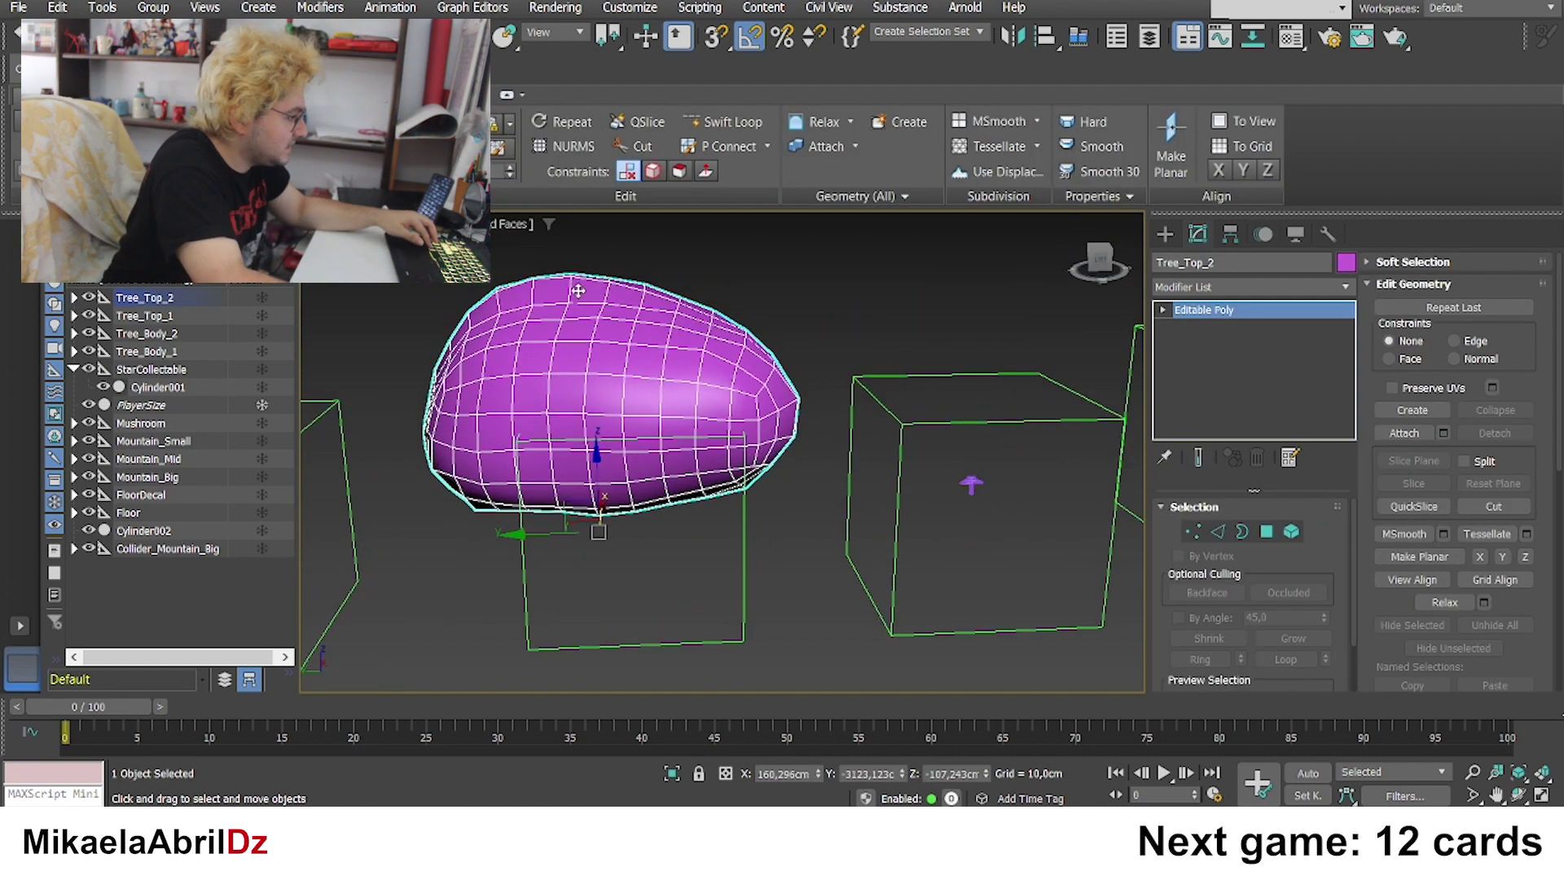
scroll(597, 293, up, 8)
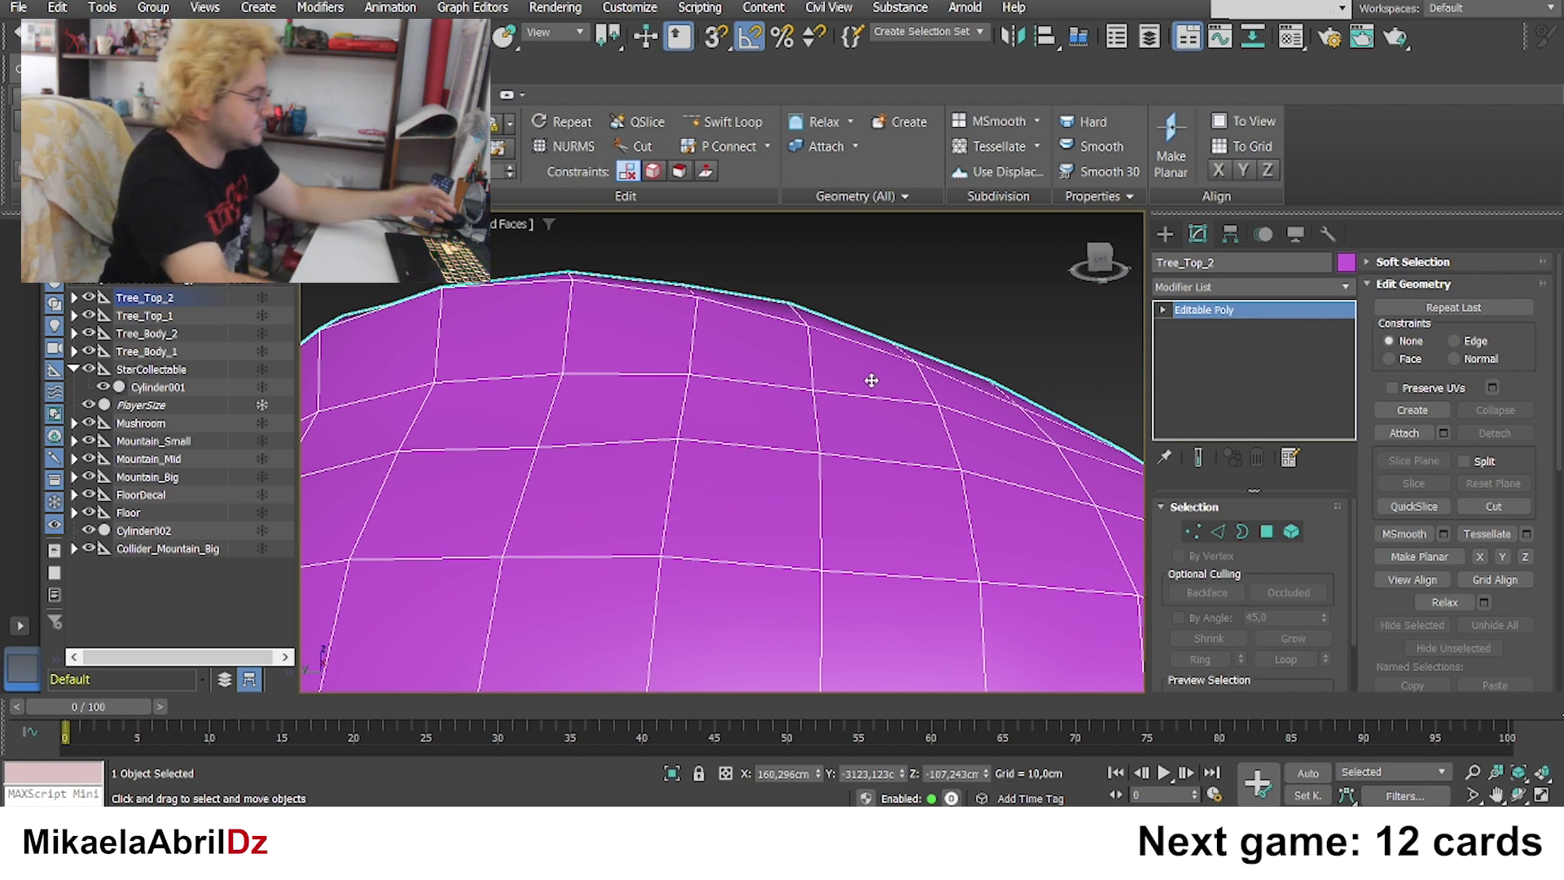
key(F4)
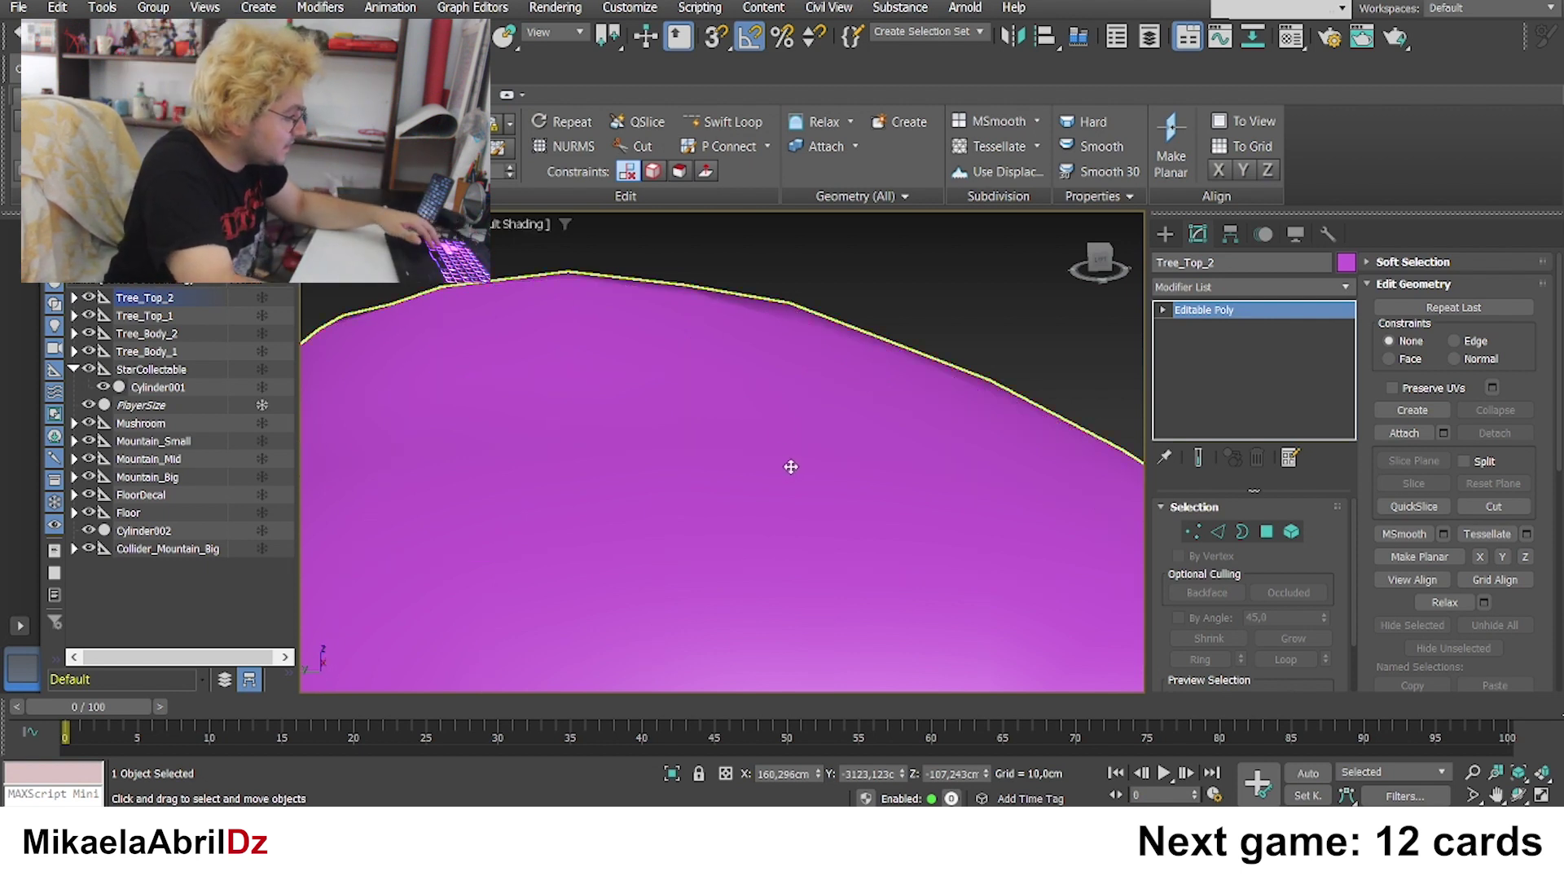
alt+middle_drag(789, 467, 866, 443)
scroll(830, 460, down, 1)
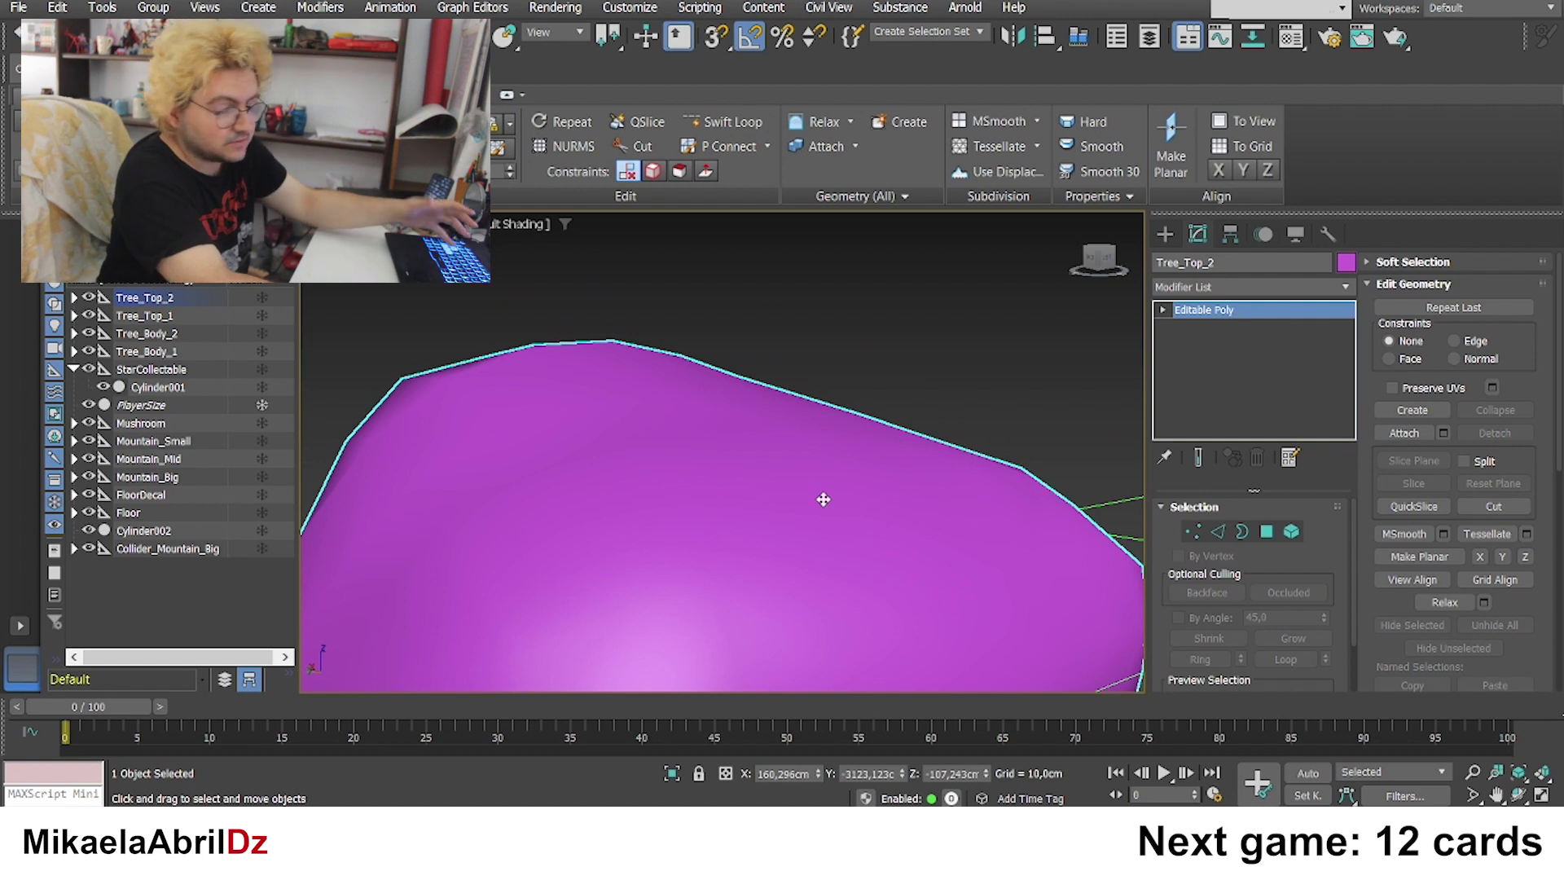
key(F4)
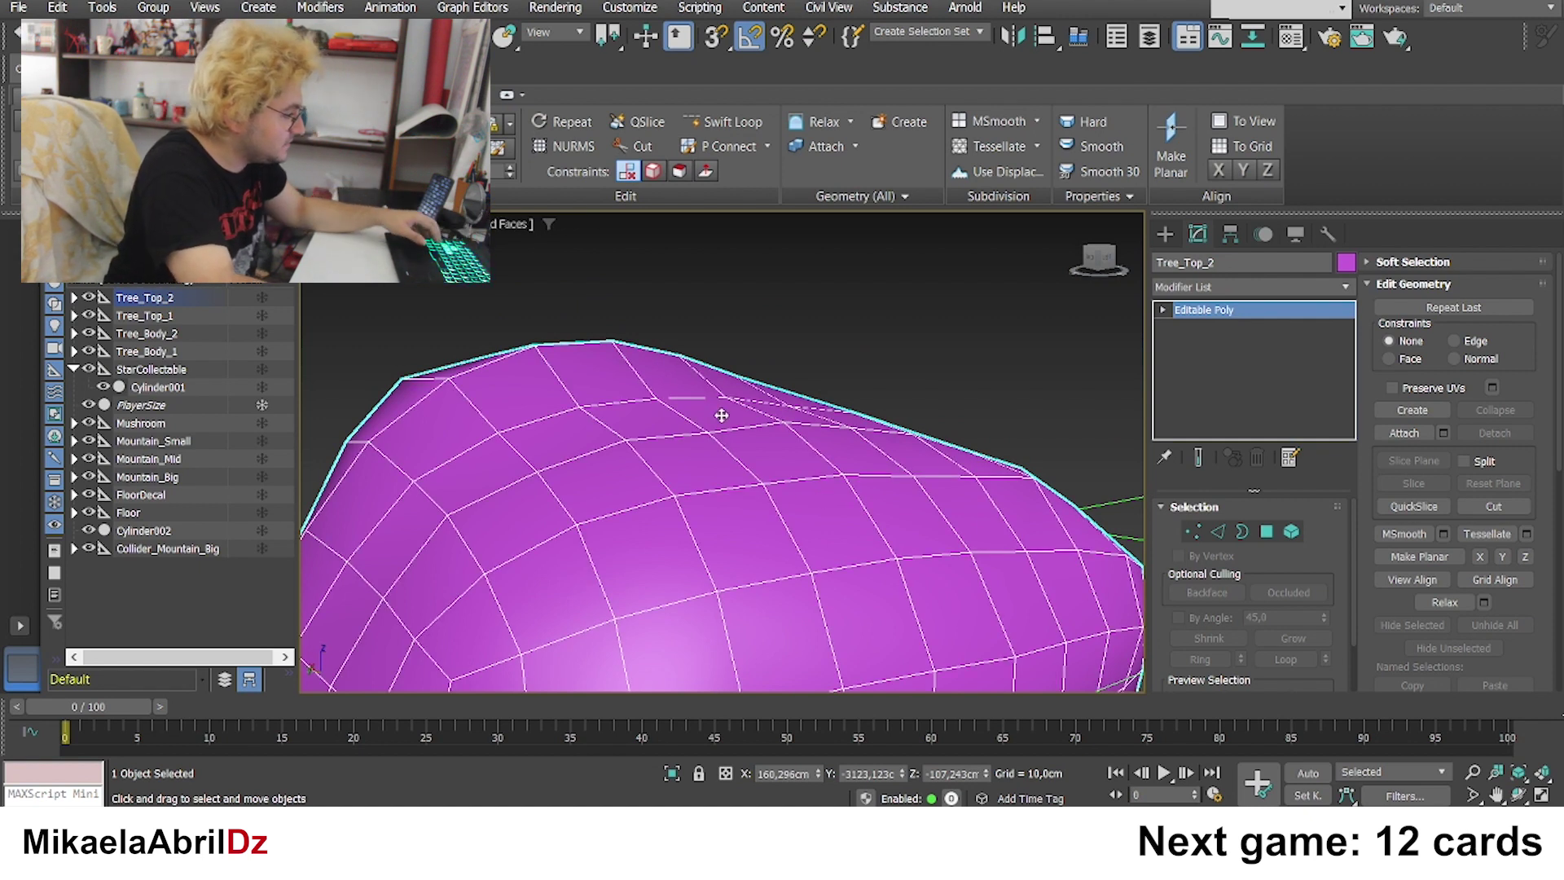
Step: Clear the smoothing groups from all polygons of the Tree_Top_2 crown and view its surface without edged faces
click(1266, 531)
click(709, 403)
scroll(710, 405, down, 10)
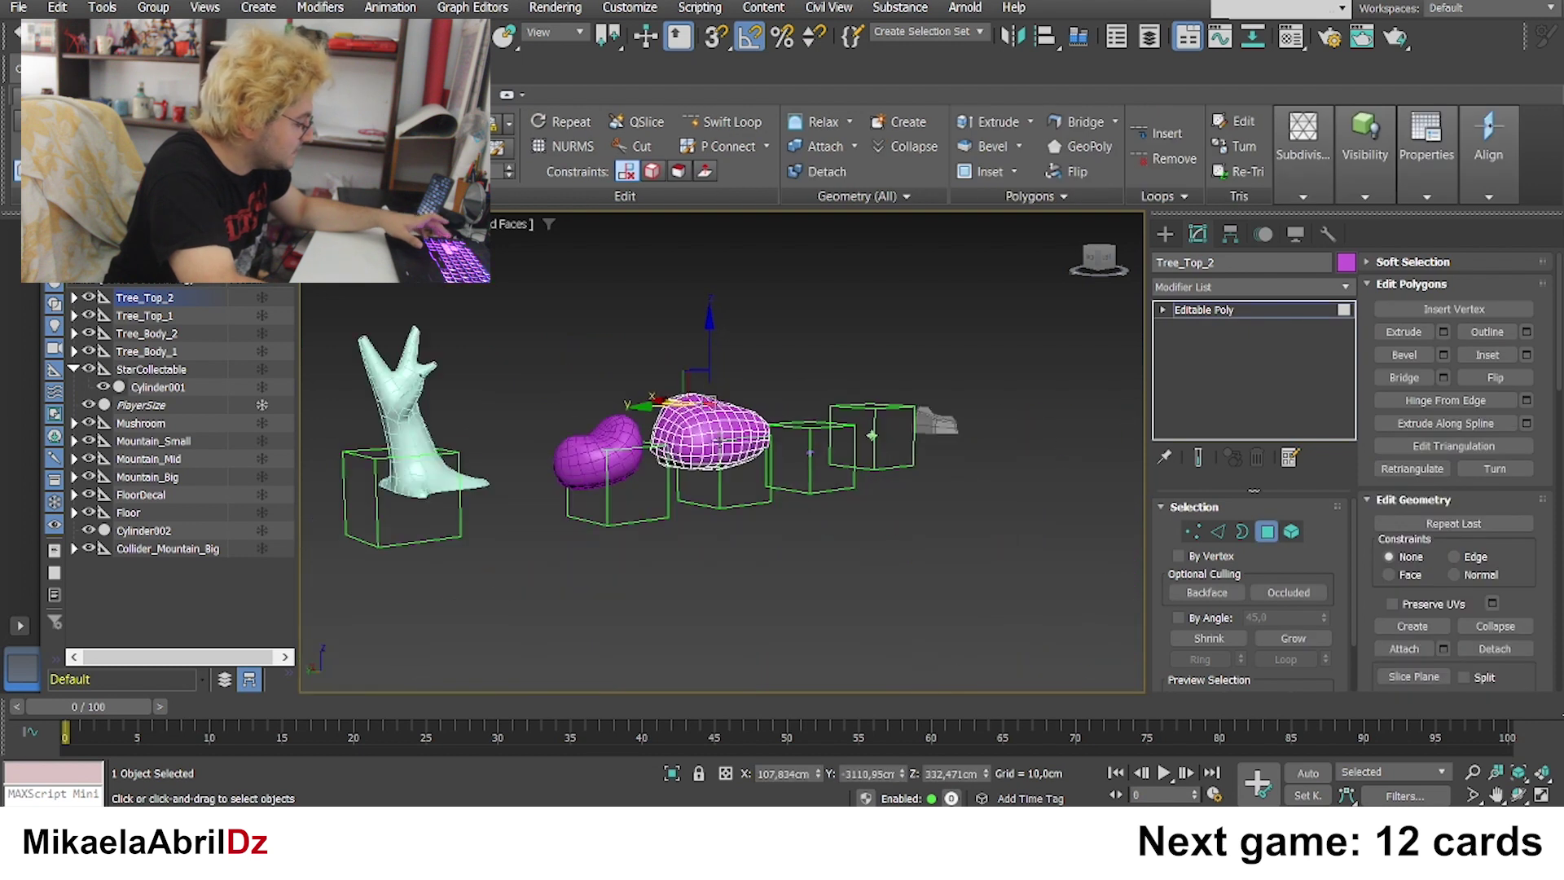
key(ctrl+a)
scroll(713, 444, up, 8)
alt+middle_drag(714, 445, 785, 554)
scroll(1511, 516, down, 8)
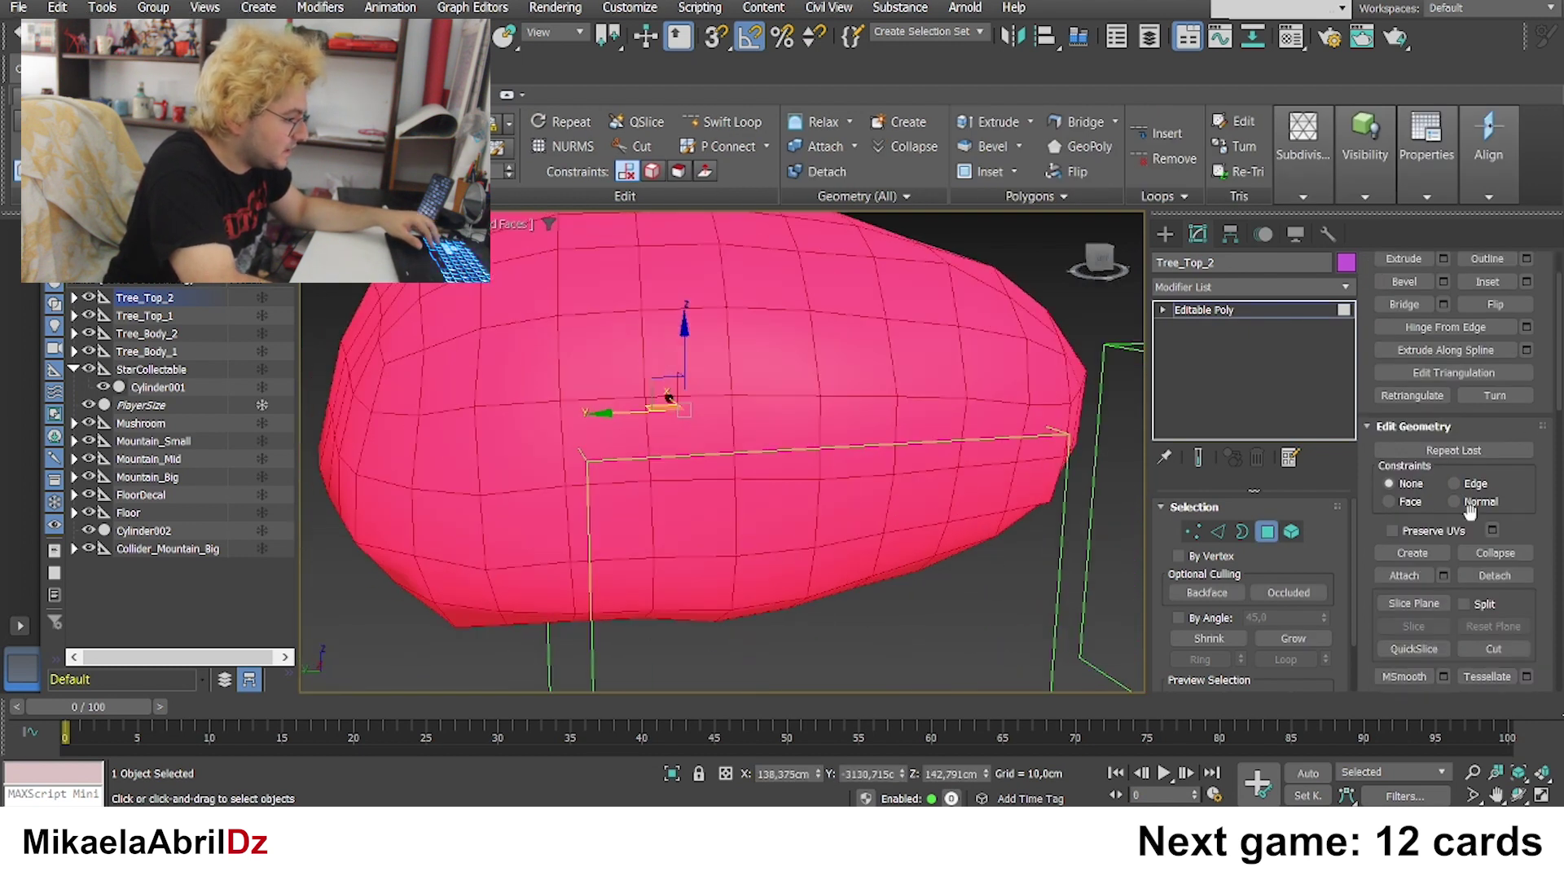
scroll(1433, 570, down, 3)
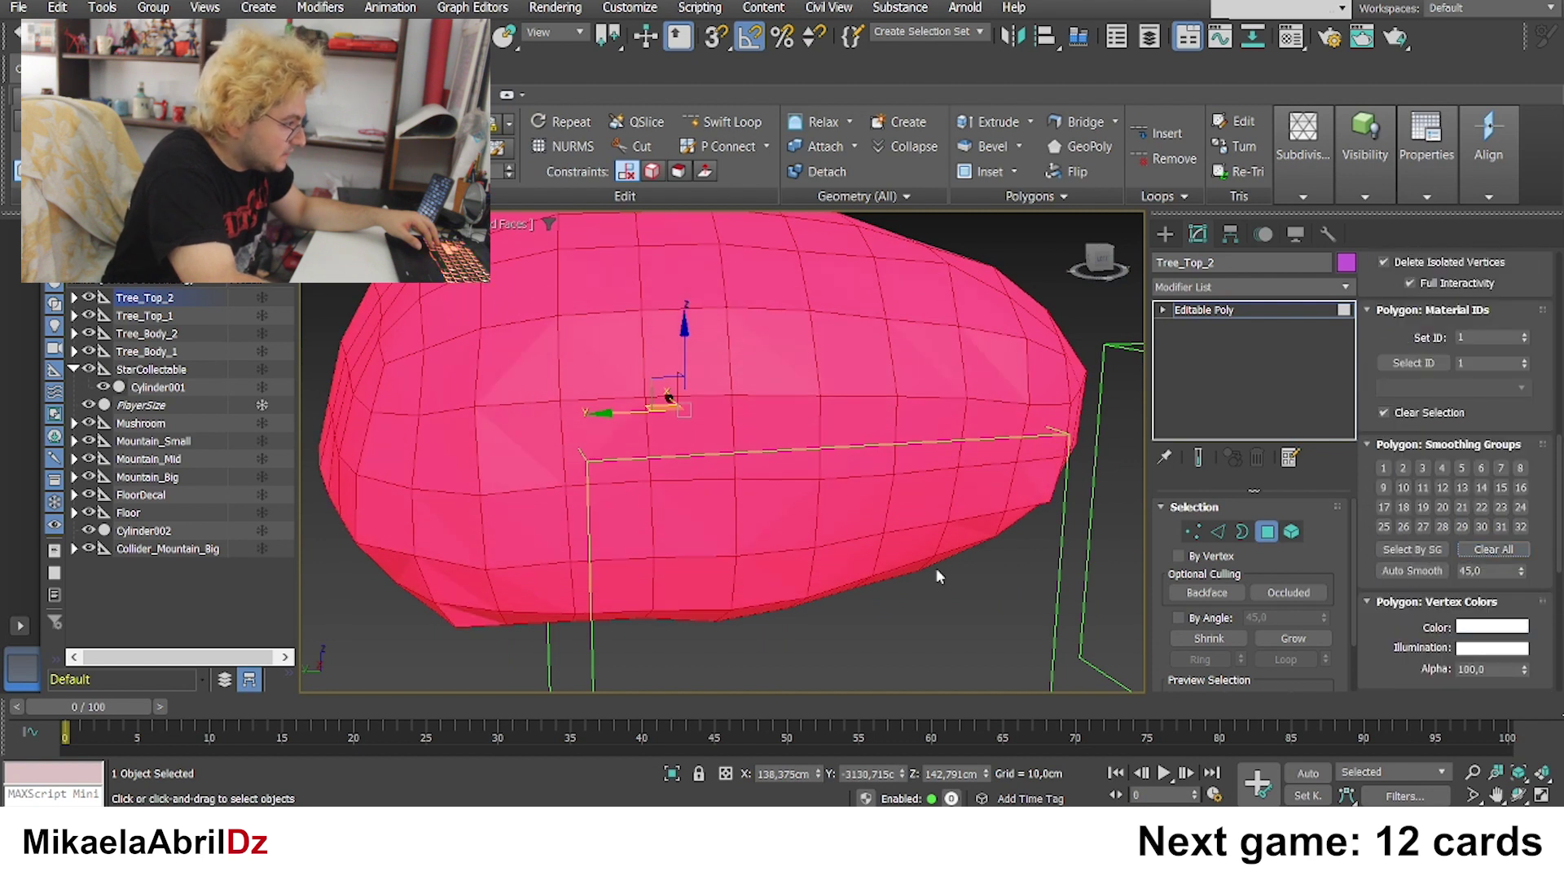
click(918, 607)
key(F4)
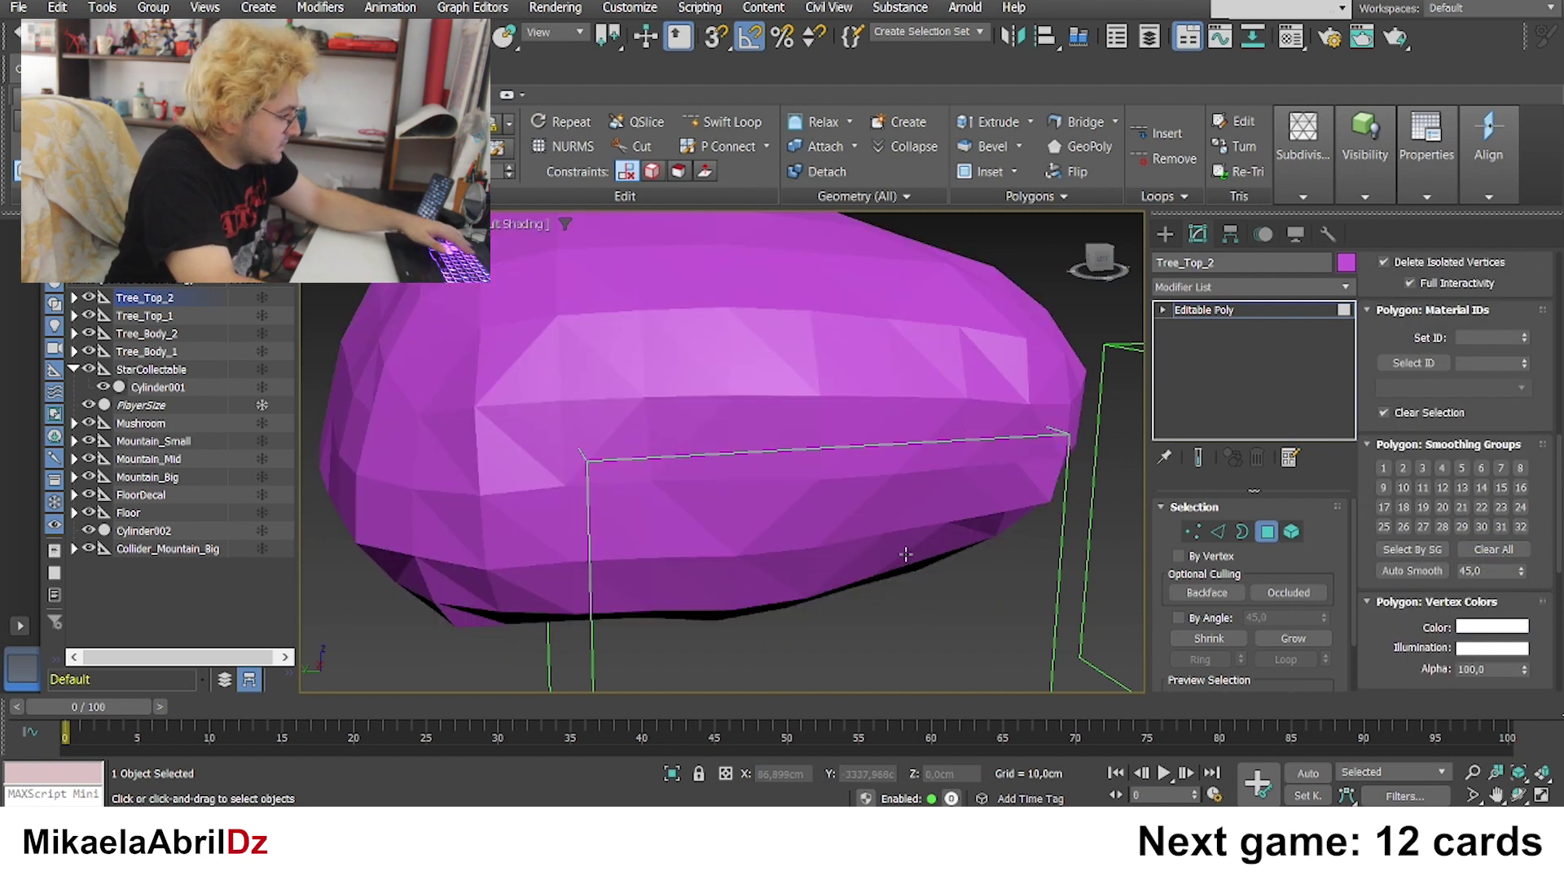
scroll(883, 492, down, 3)
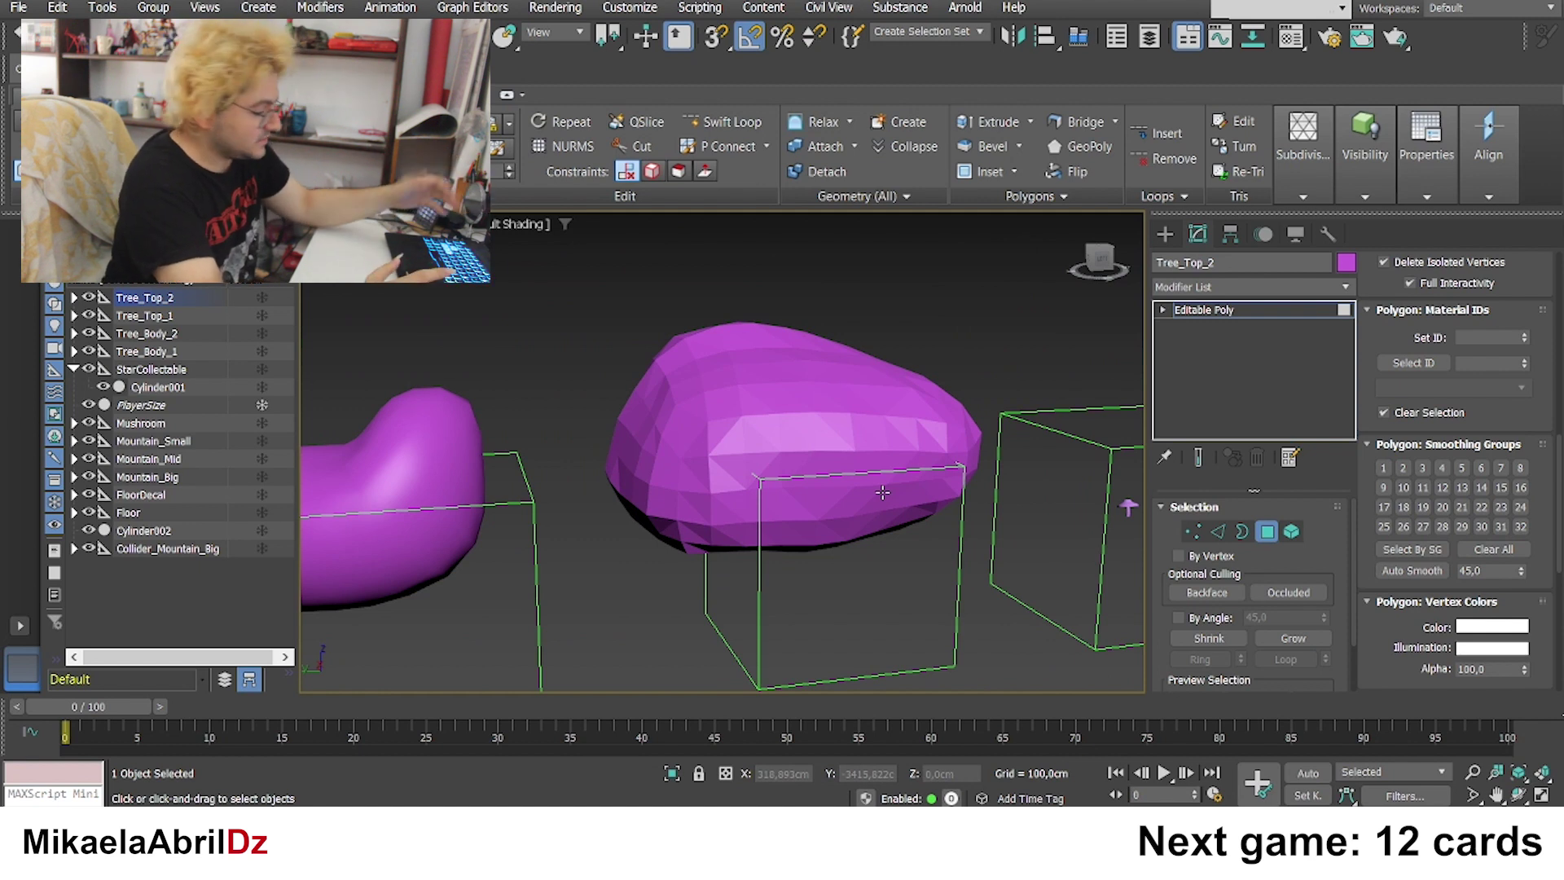
Step: Select all of the crown's polygons again, assign them to smoothing group 1 and deselect them
key(ctrl+a)
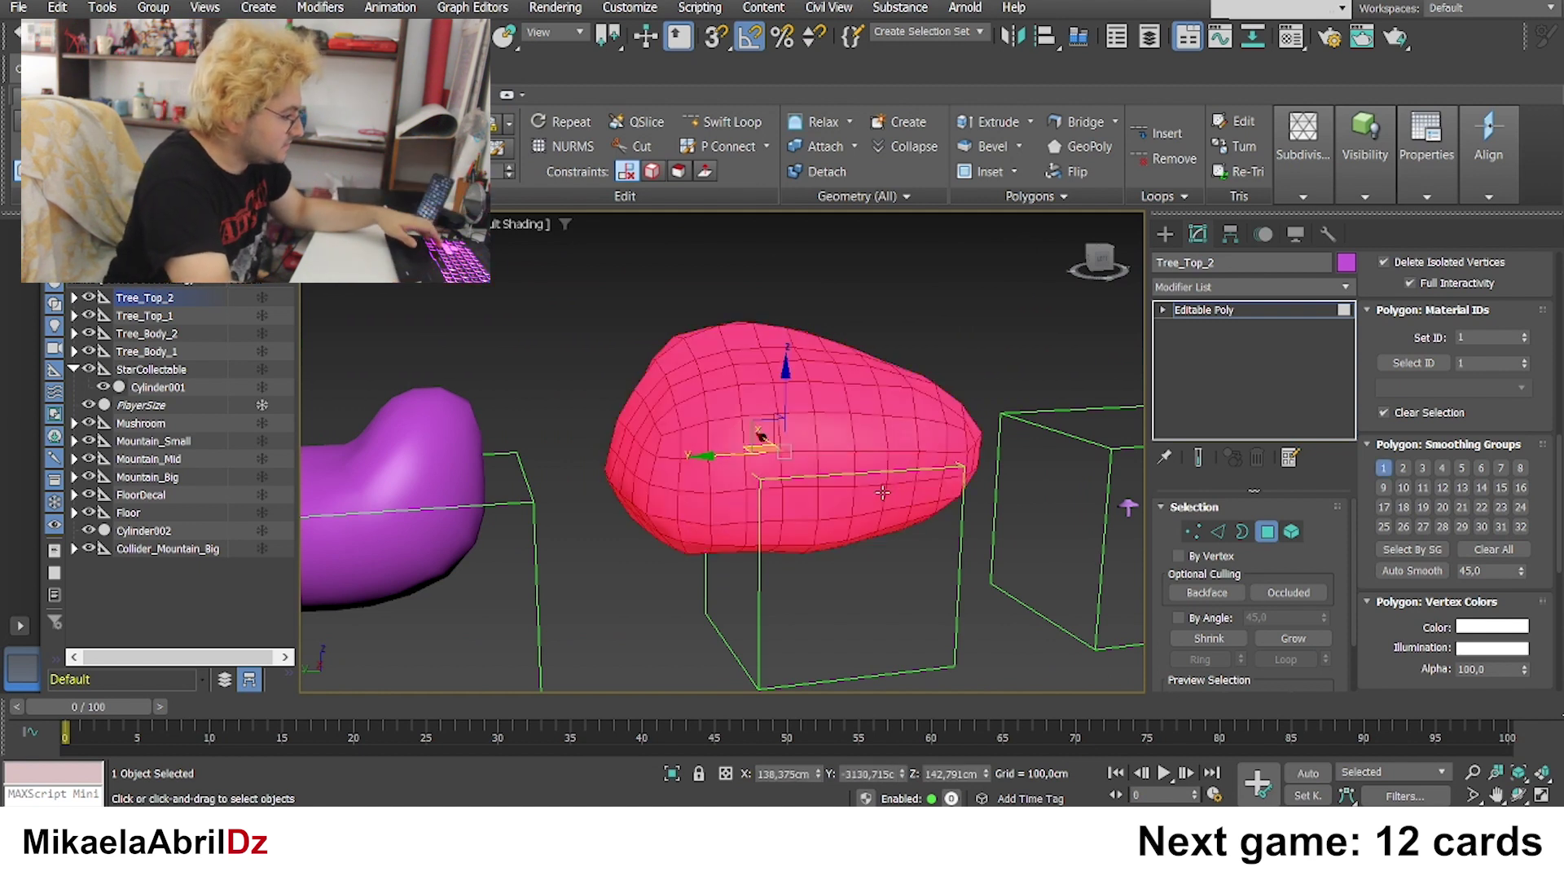
click(1009, 359)
Step: Compare the rock's chamfered edges and flat facets with the smooth crown, examining the rock's front corner up close
middle_drag(933, 536, 195, 526)
scroll(882, 351, up, 4)
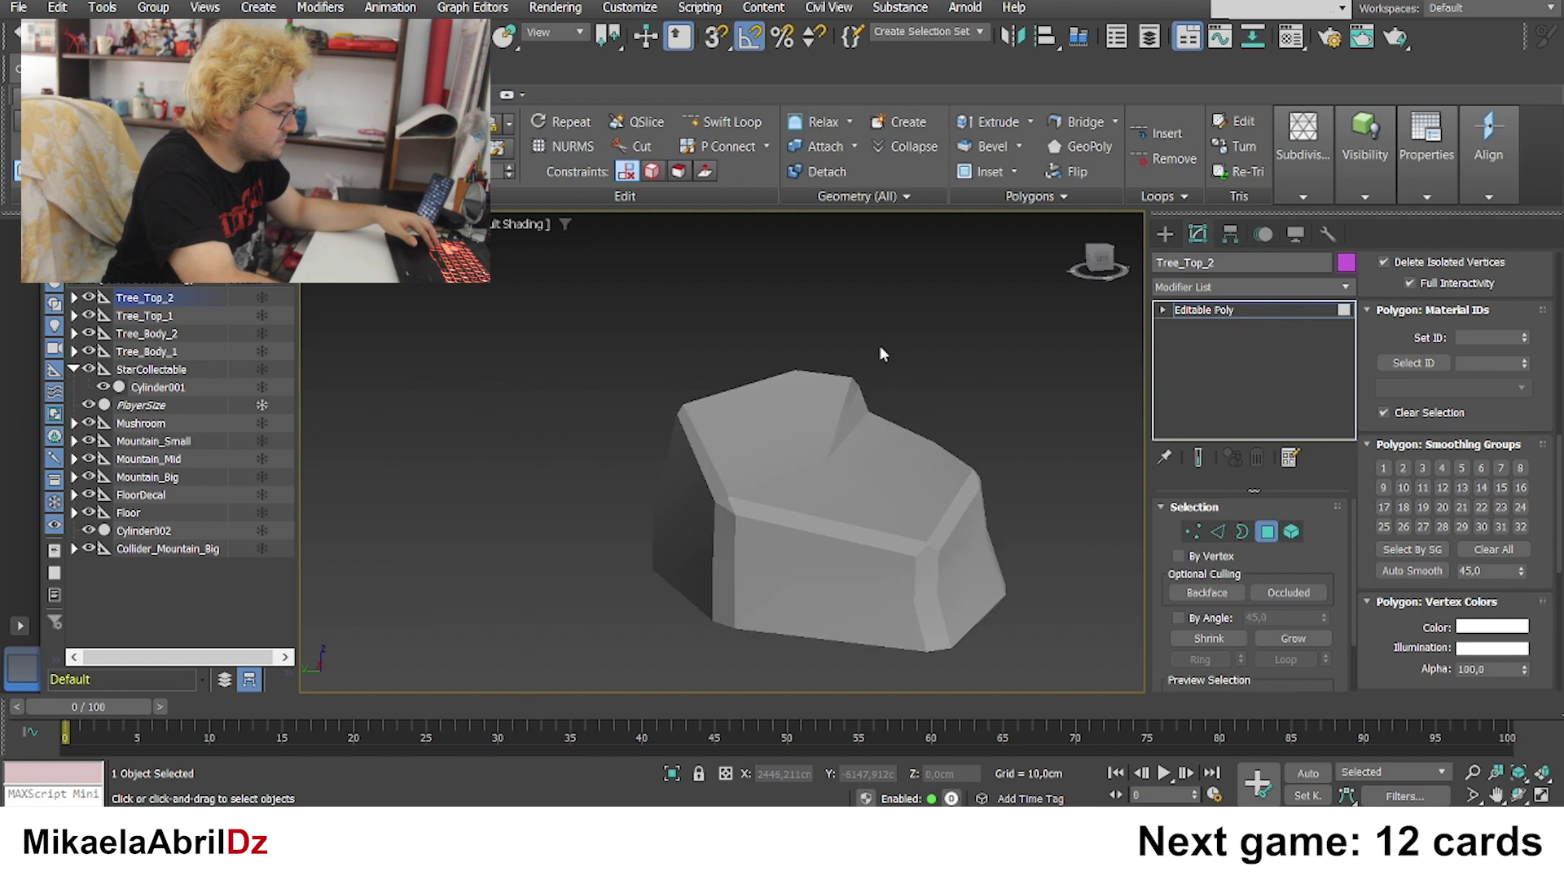
alt+middle_drag(899, 537, 789, 344)
scroll(844, 466, down, 4)
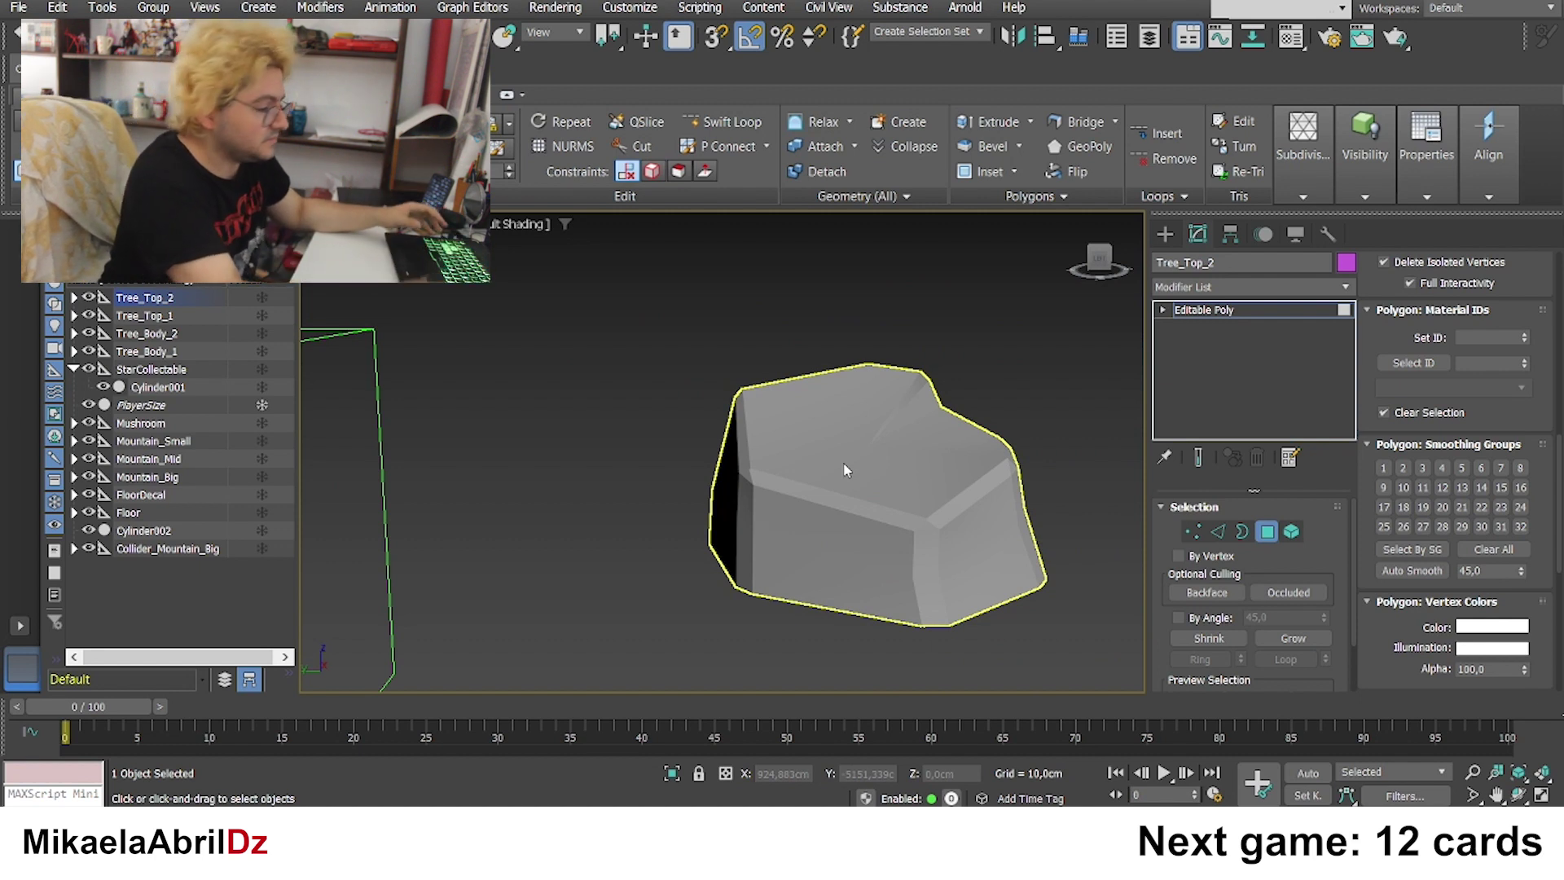
scroll(845, 470, down, 5)
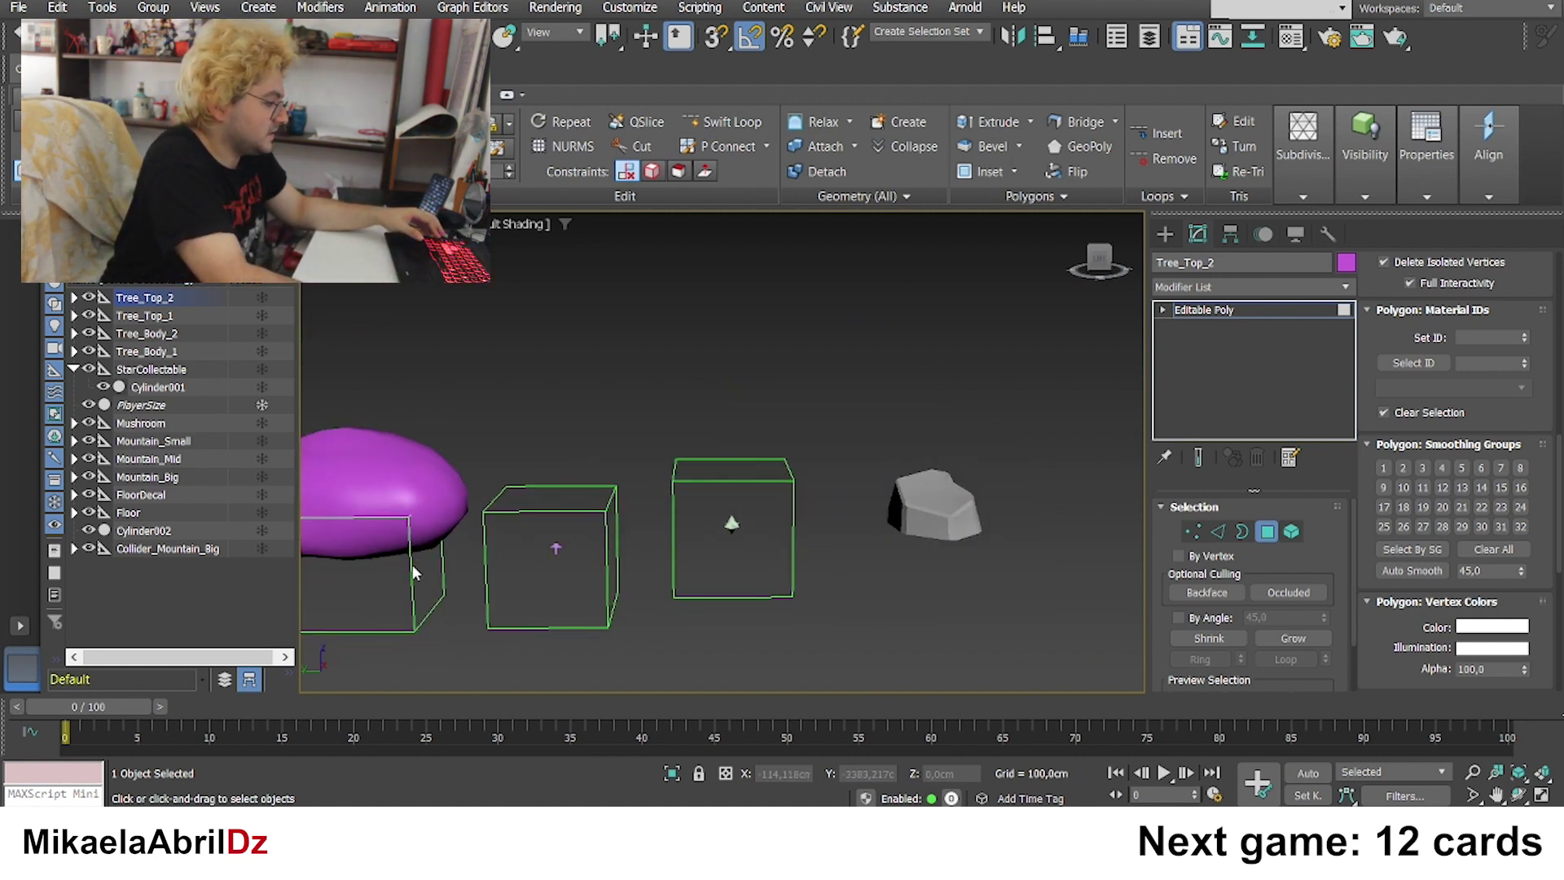
middle_drag(413, 566, 507, 546)
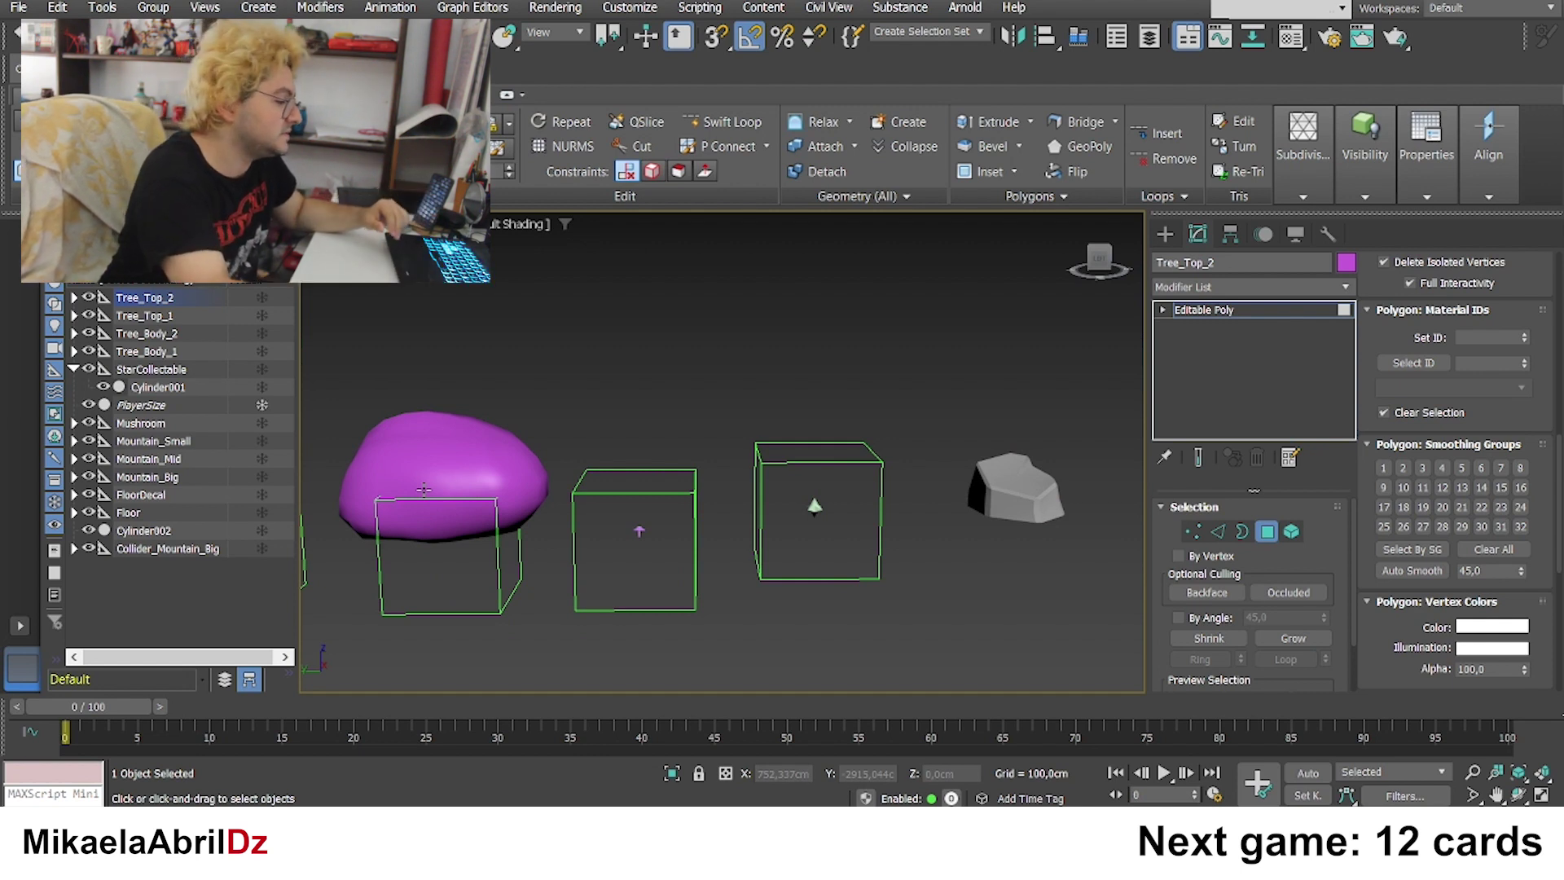
middle_drag(925, 540, 808, 564)
key(z)
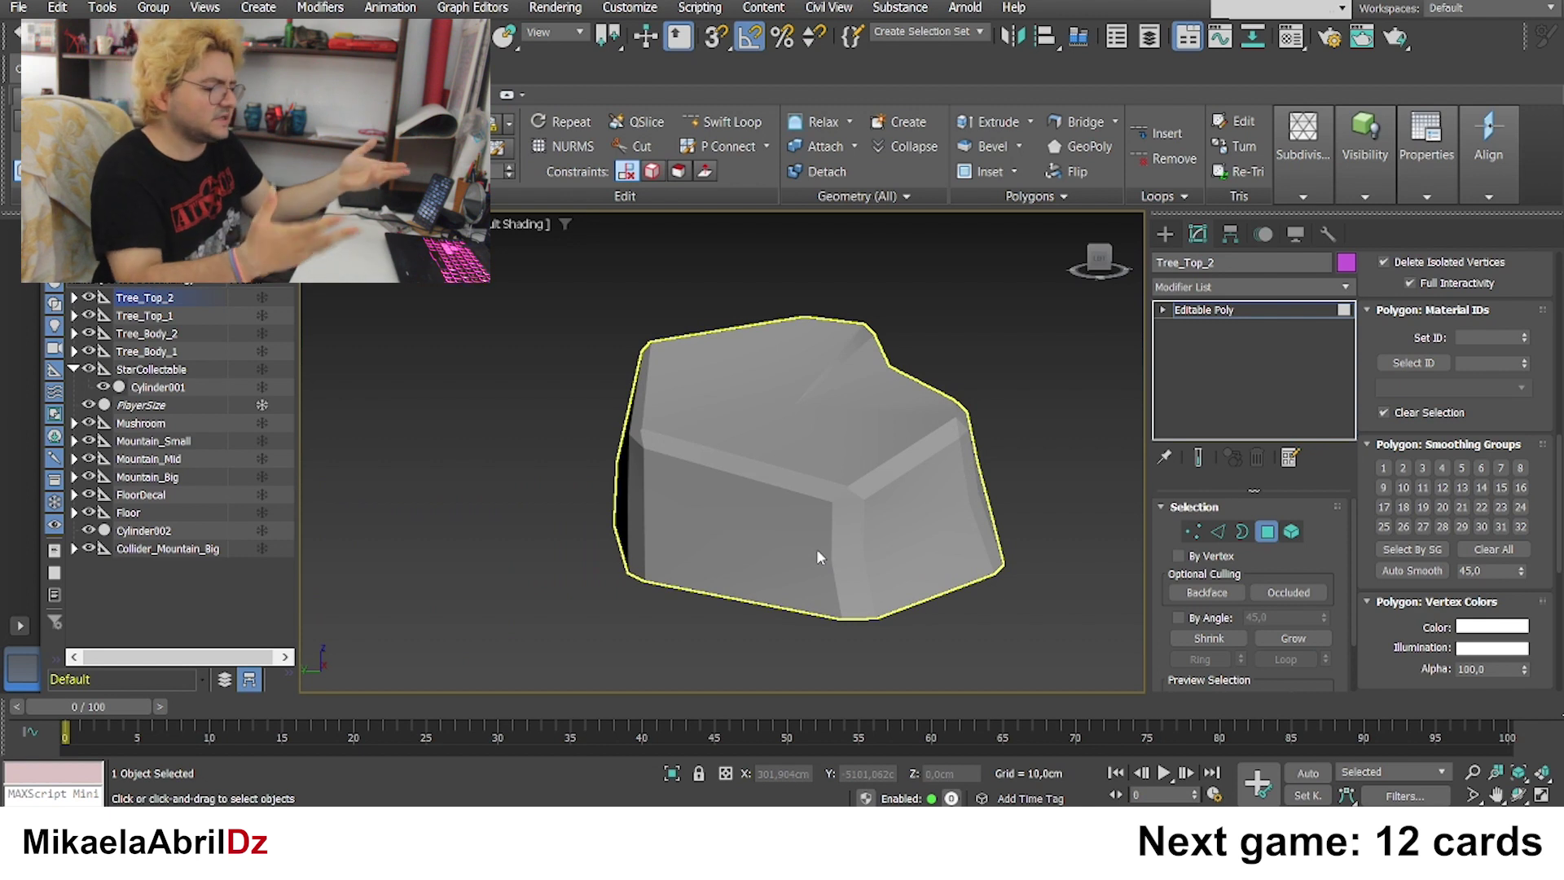
scroll(864, 512, up, 5)
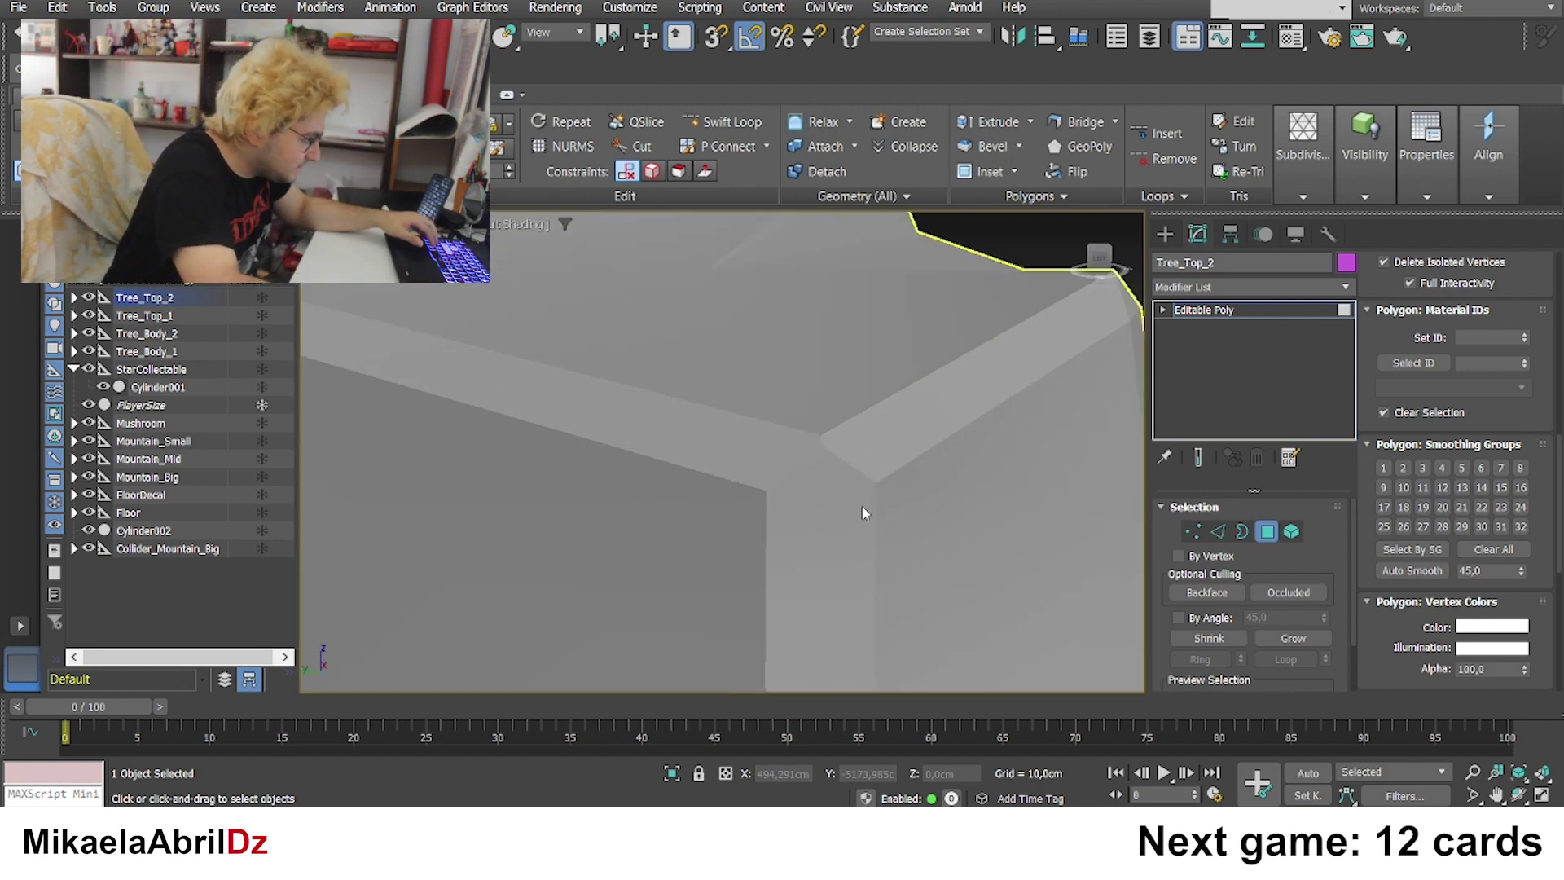
scroll(843, 463, down, 3)
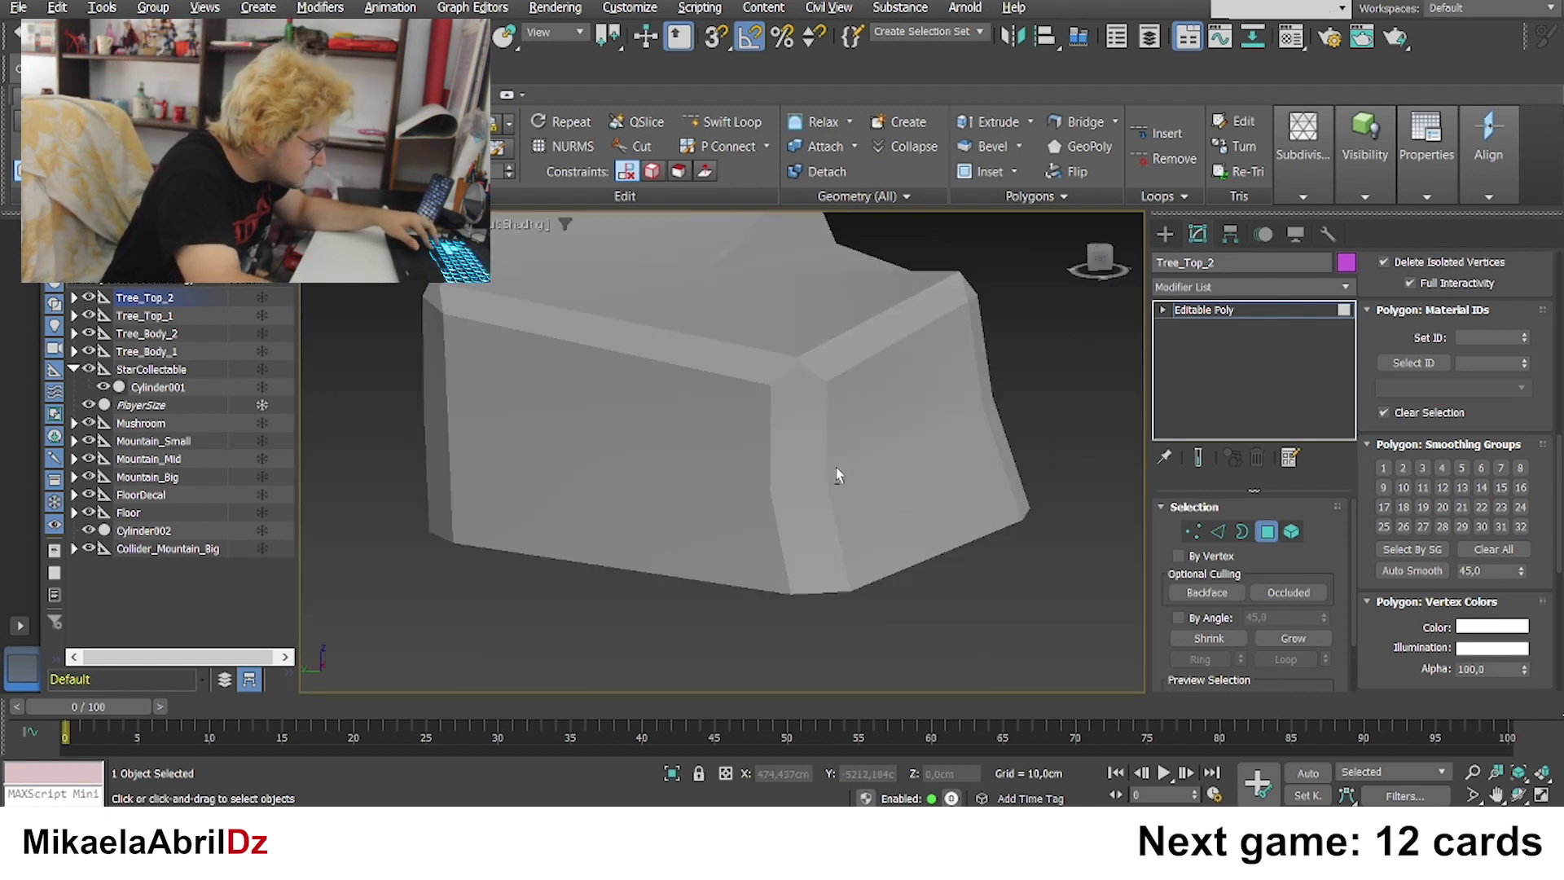
scroll(830, 423, up, 3)
scroll(843, 448, down, 5)
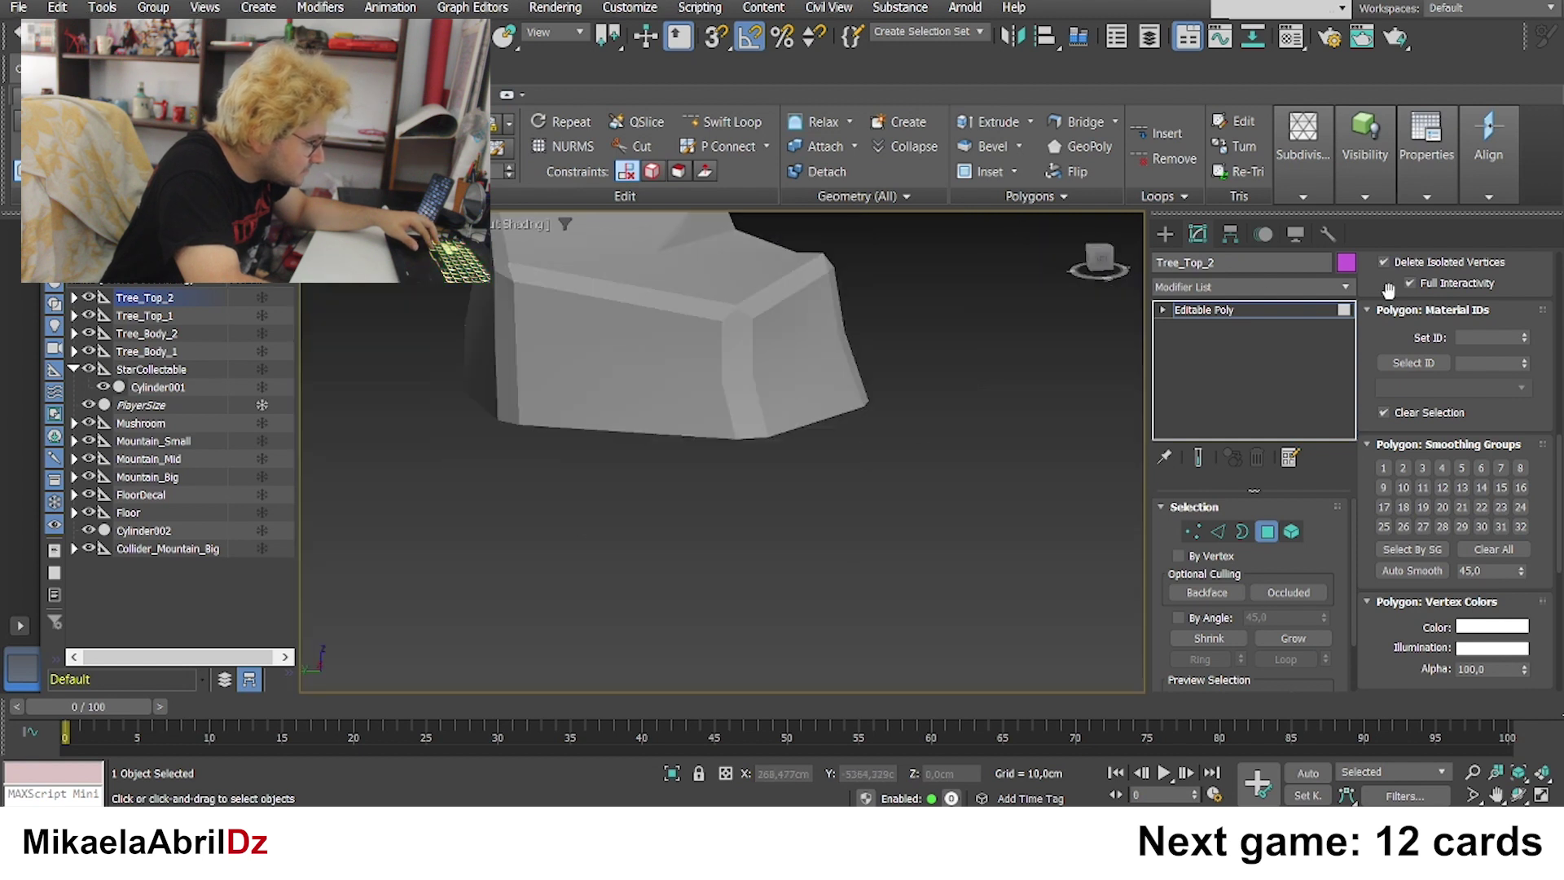
Step: Leave the crown's polygon editing, select the rock and examine its rim vertices with edged faces shown
click(1205, 316)
click(675, 381)
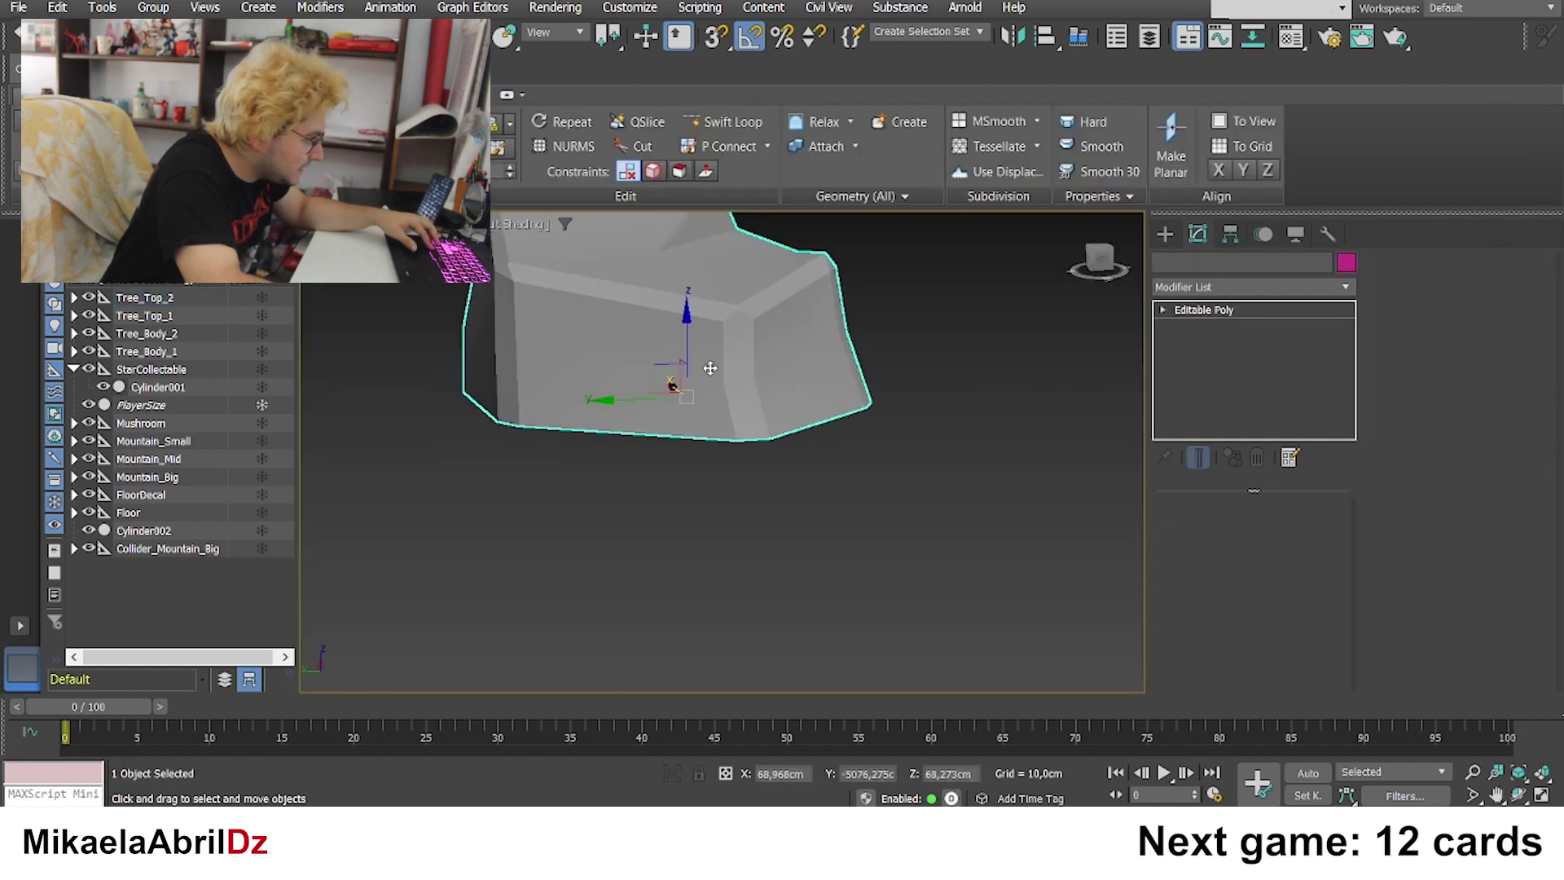
key(F4)
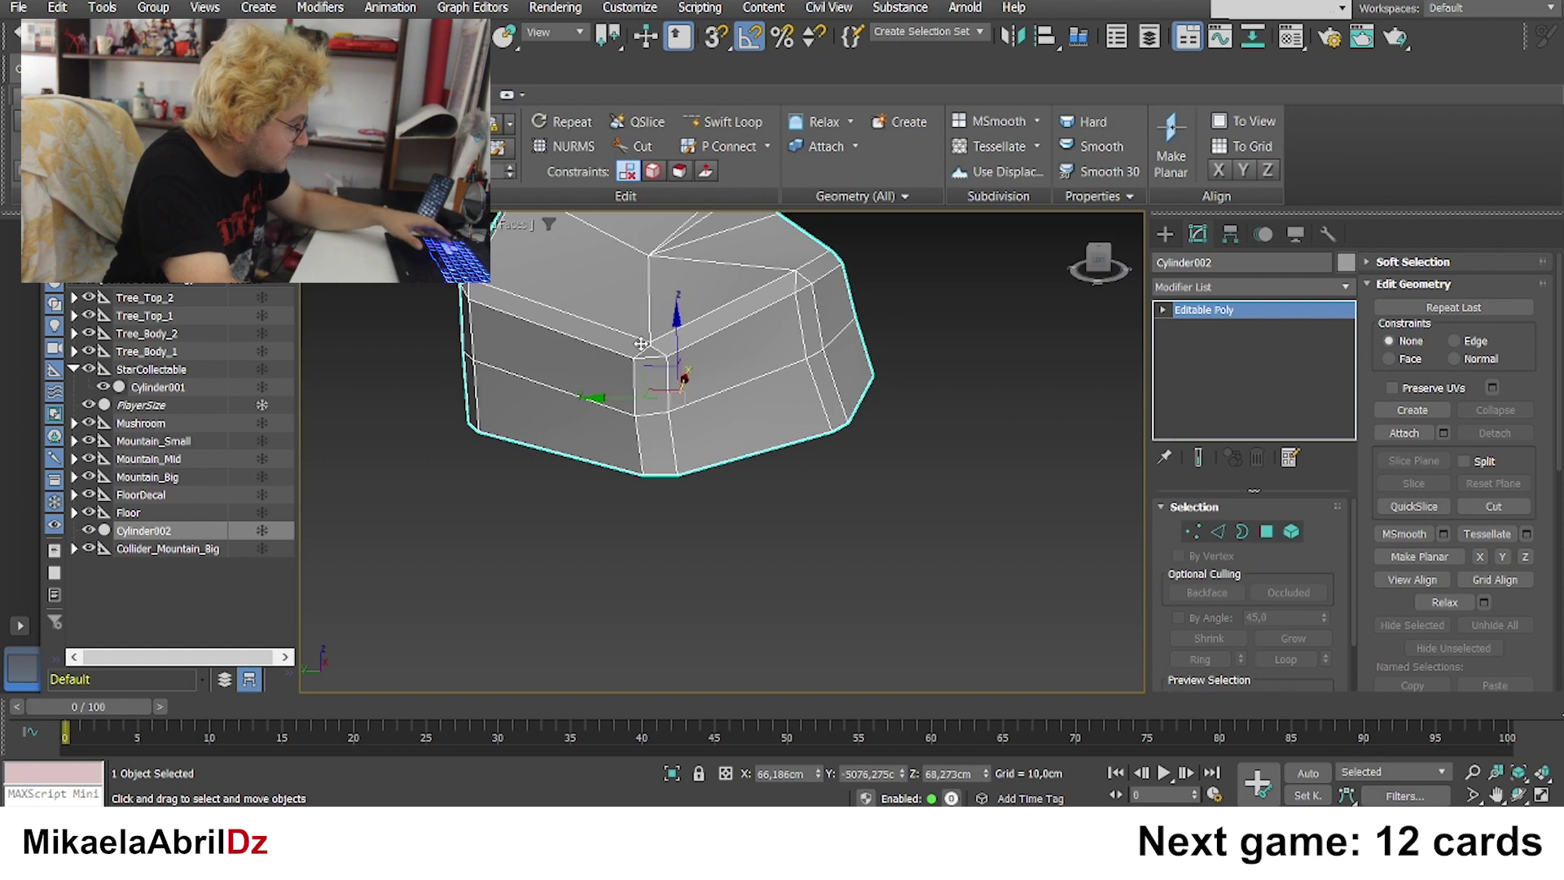
scroll(641, 344, up, 4)
alt+middle_drag(692, 437, 999, 412)
click(1191, 534)
scroll(793, 577, down, 6)
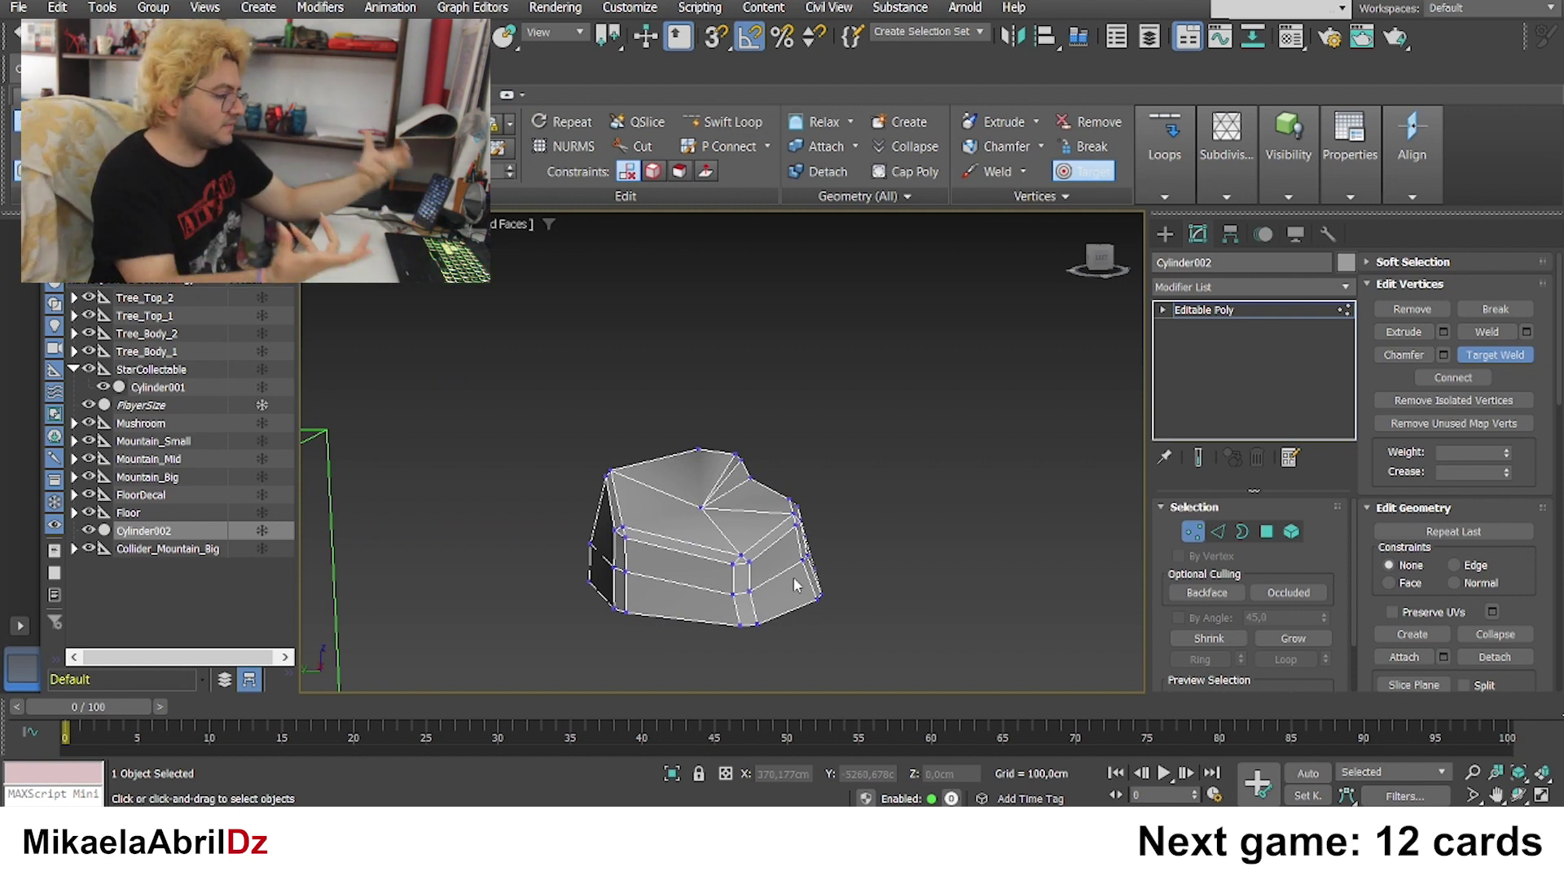
alt+middle_drag(675, 448, 513, 487)
scroll(911, 476, up, 6)
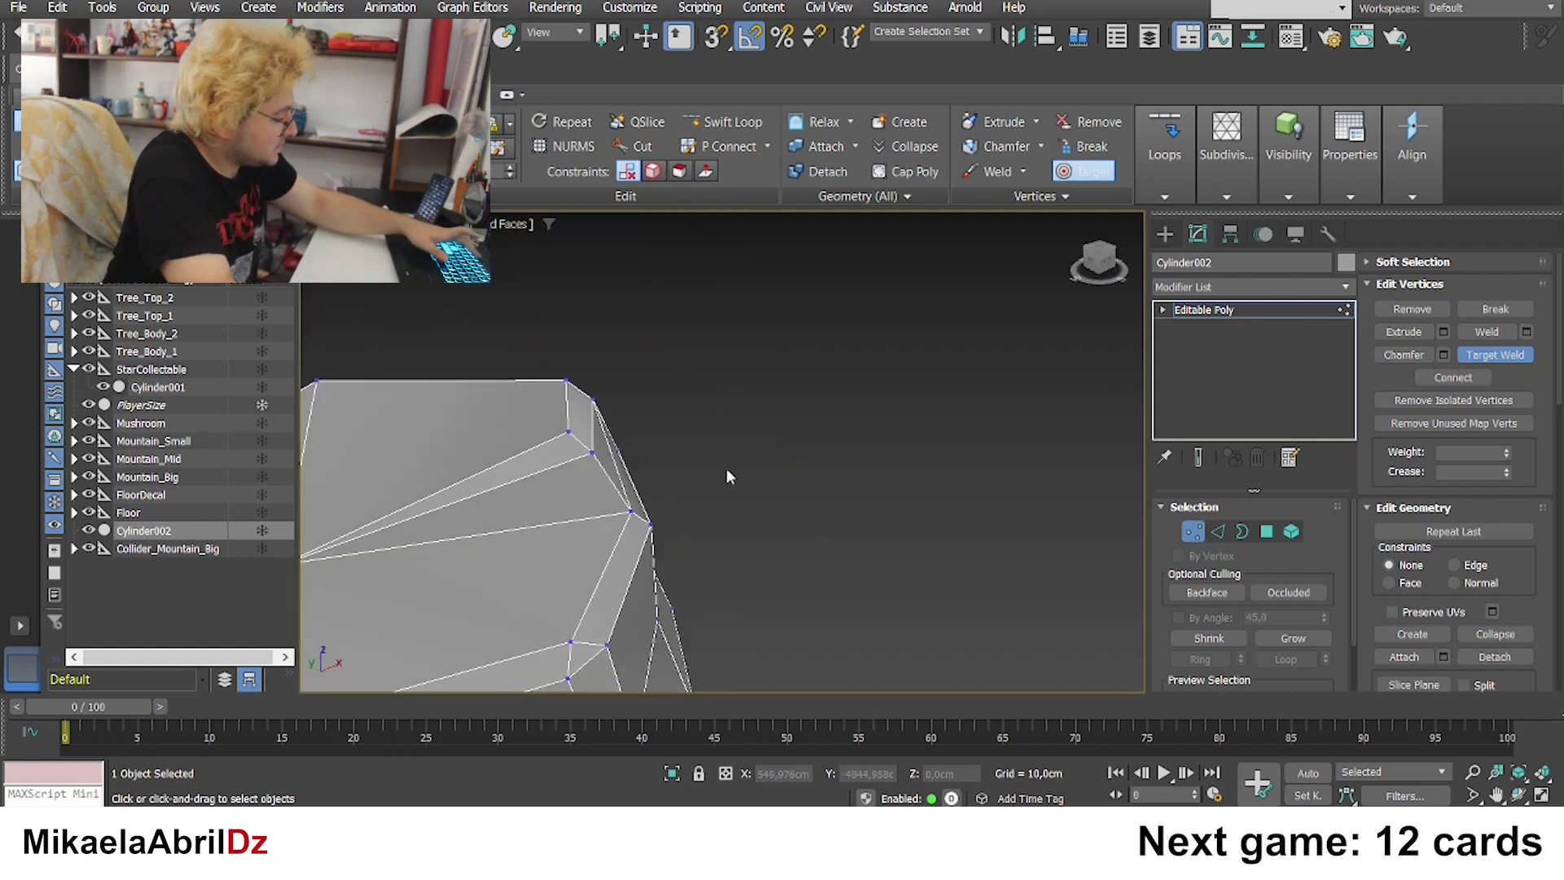
Step: Hide the edged faces, switch the rock to polygon editing with nothing selected and examine its shading
key(F4)
scroll(726, 471, down, 5)
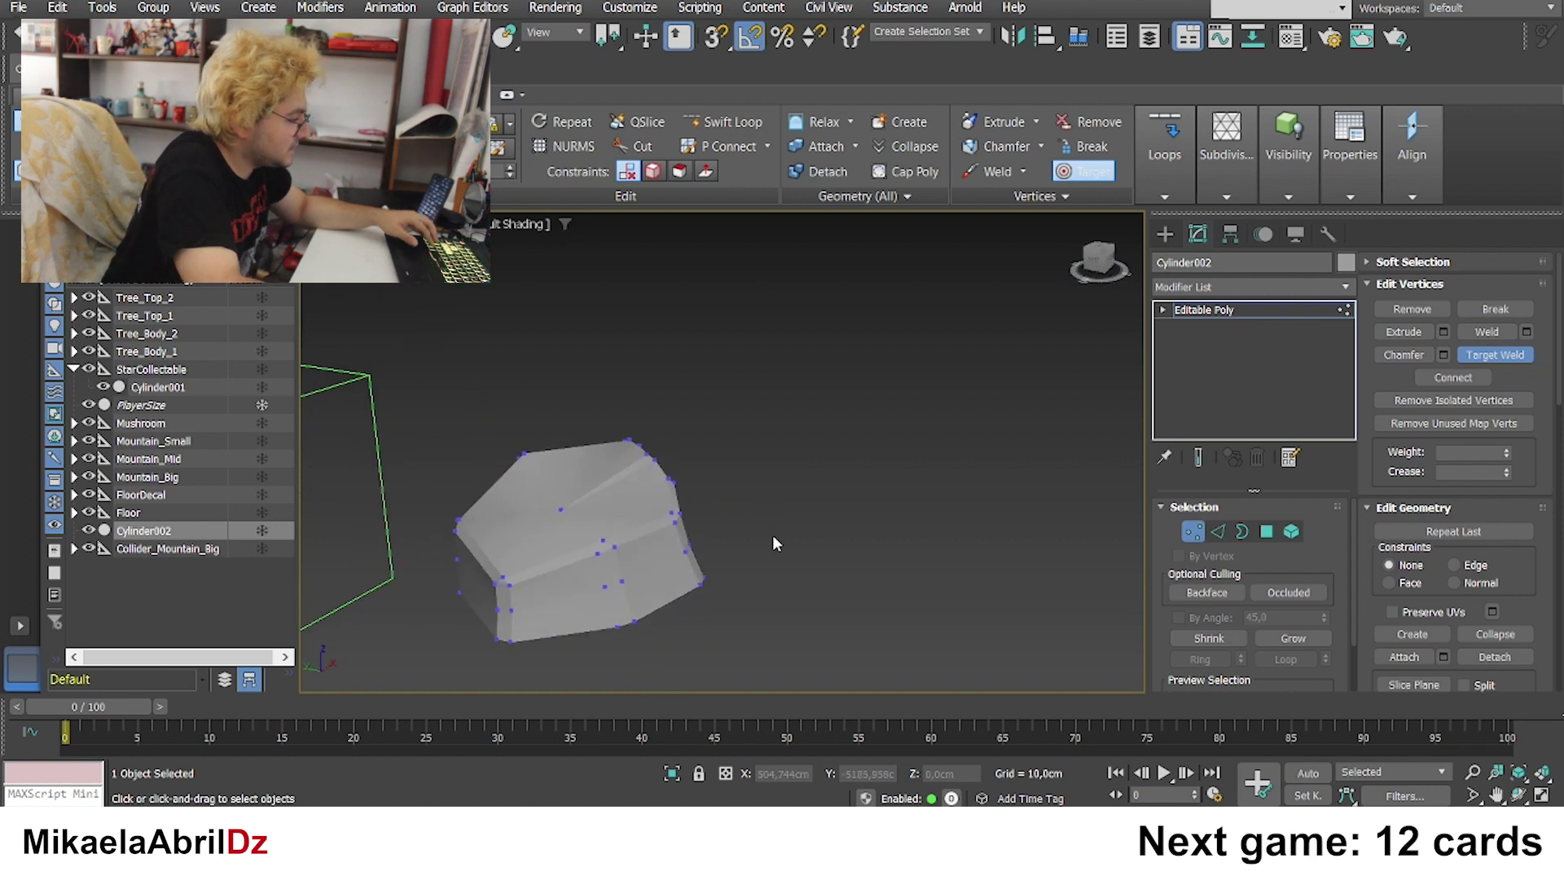
click(1266, 532)
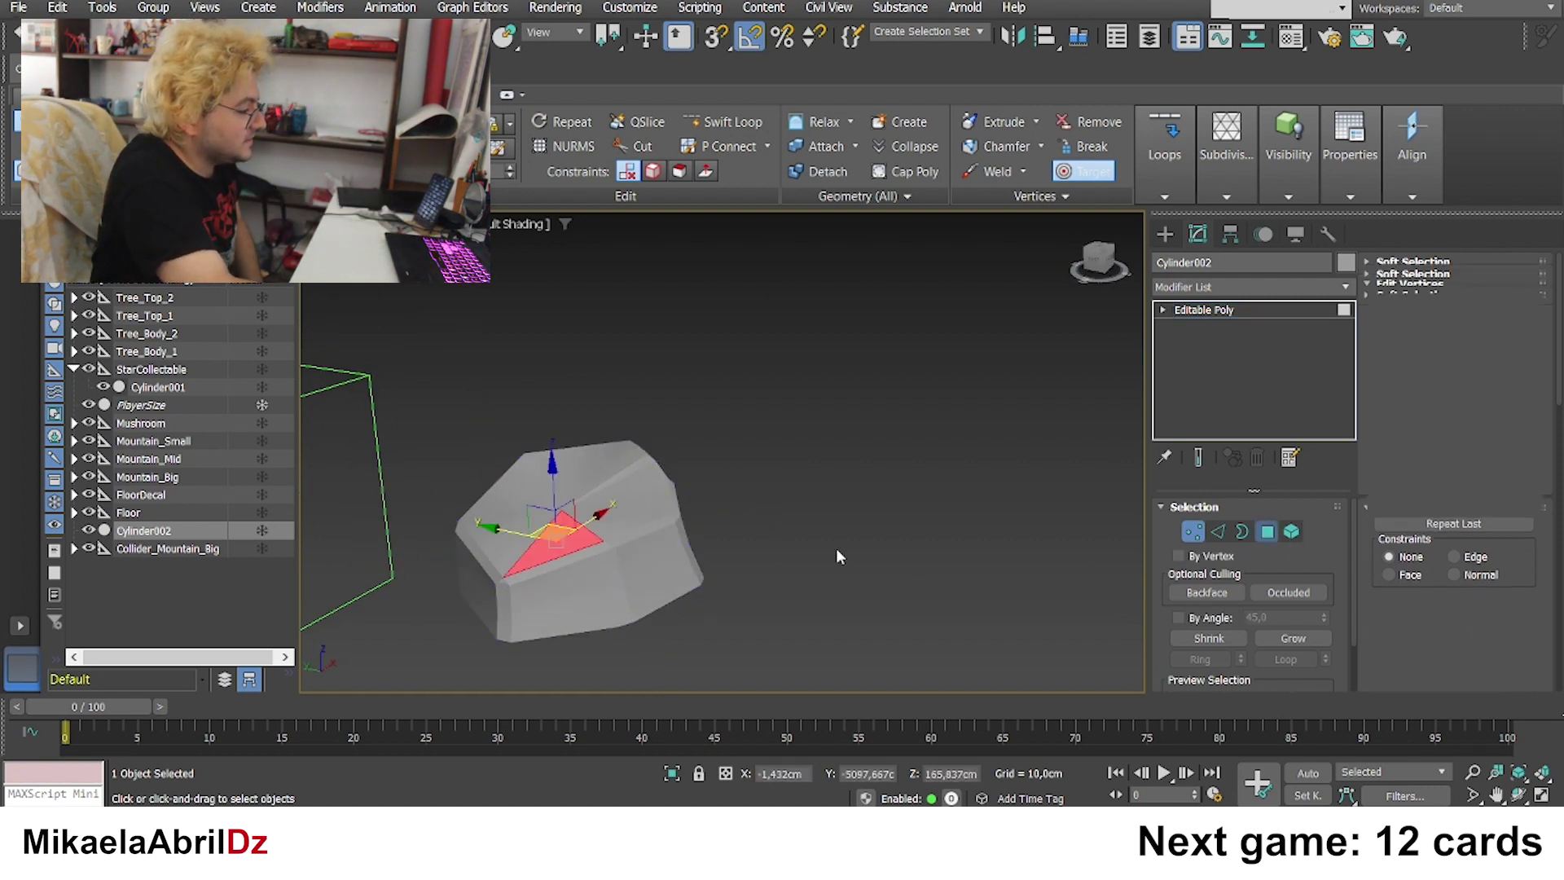
click(839, 547)
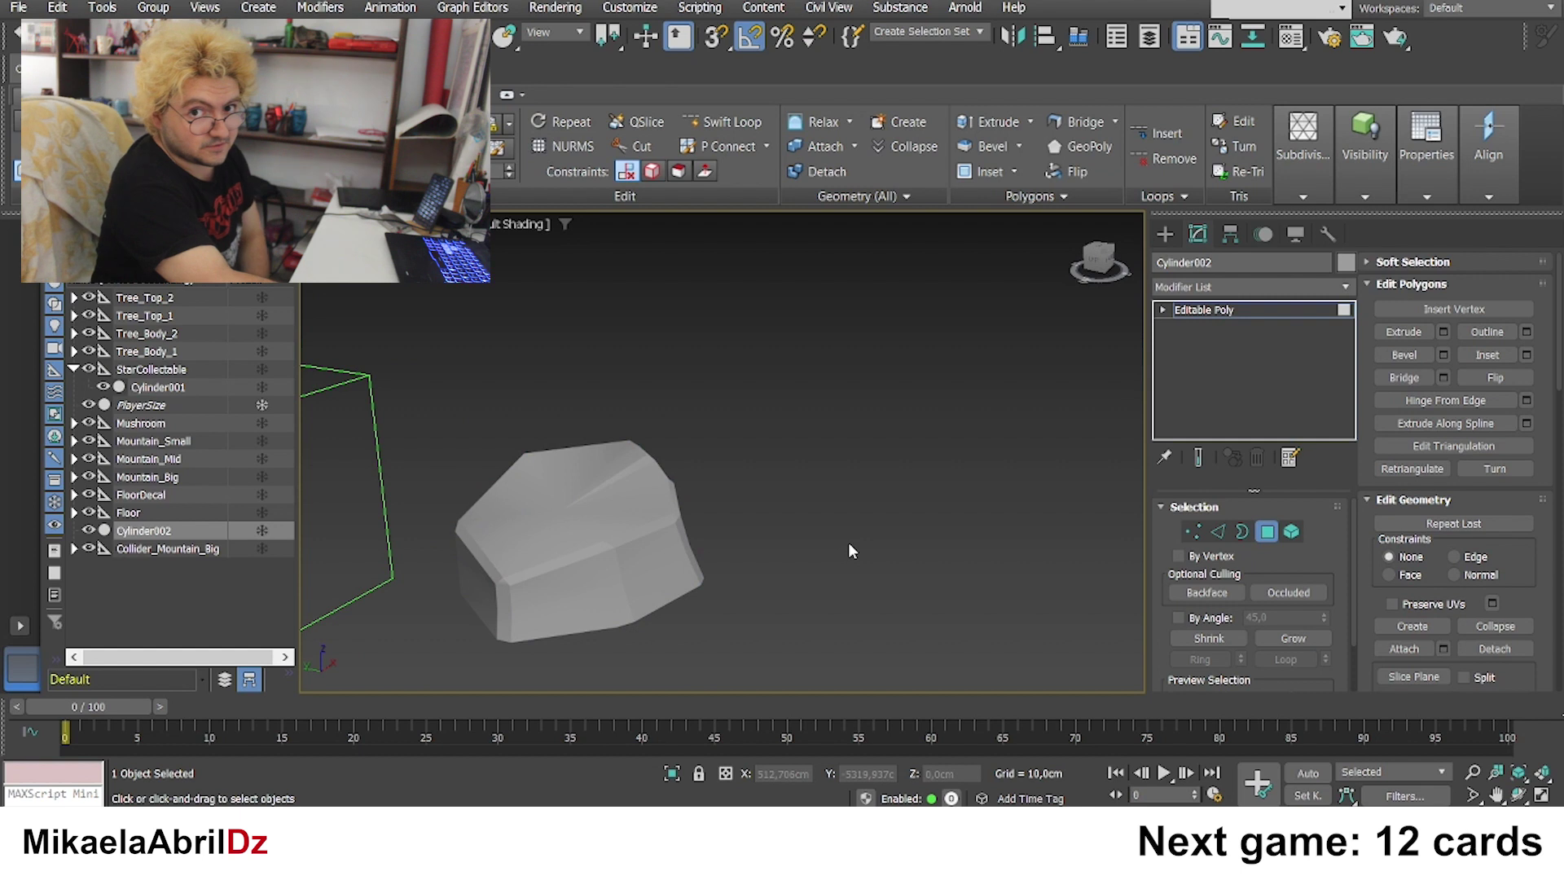
alt+middle_drag(391, 570, 528, 596)
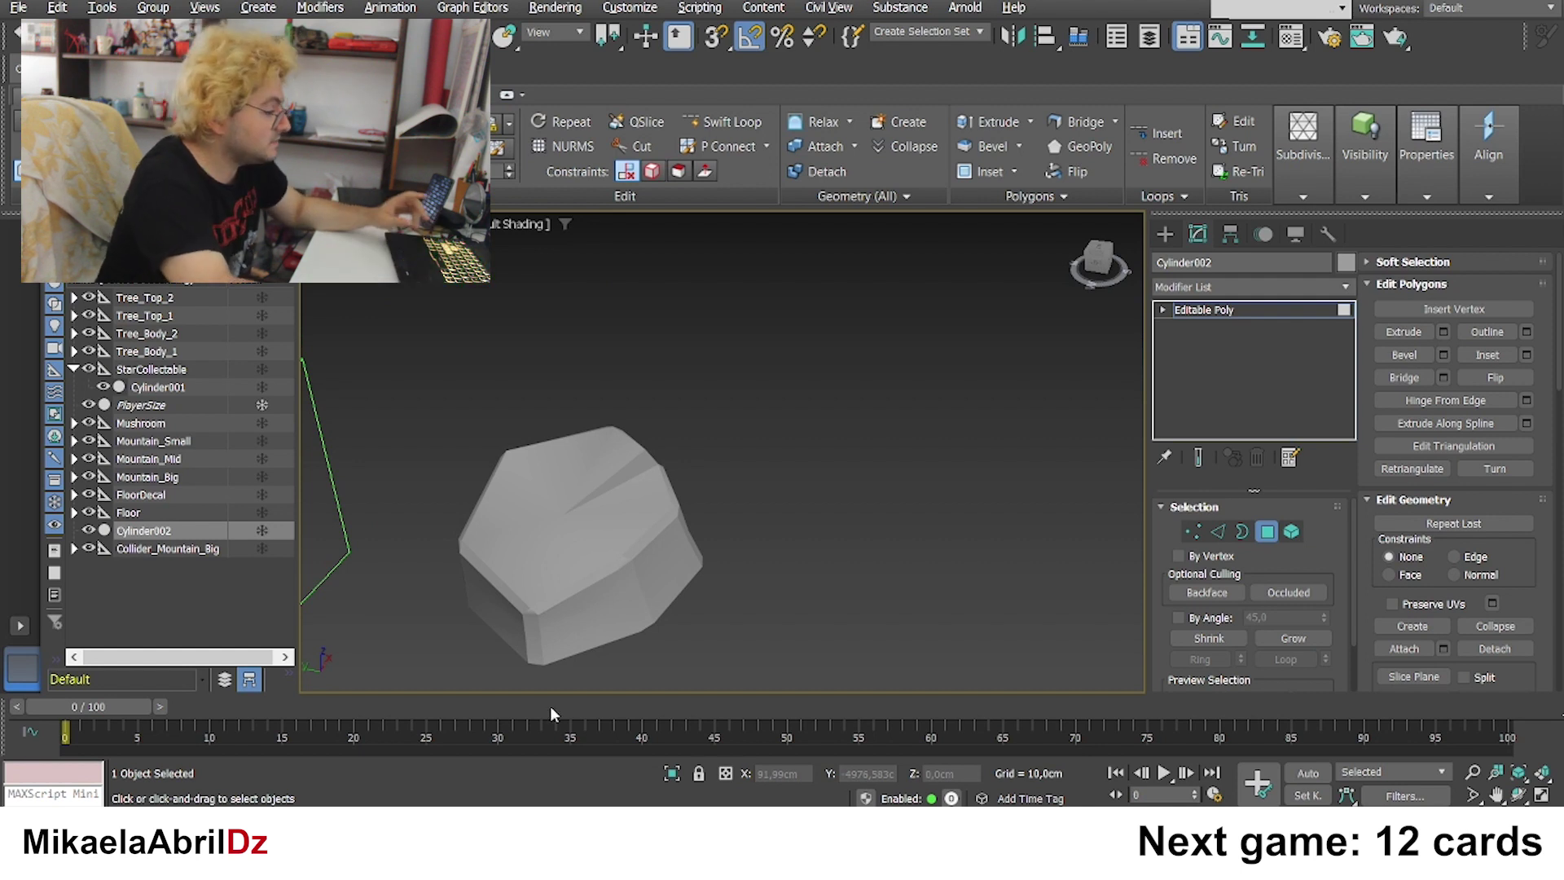
Step: Survey the row of tree, mushroom and star models beside the rock, and inspect a polygon on the rock's top
scroll(651, 603, down, 4)
scroll(738, 569, down, 1)
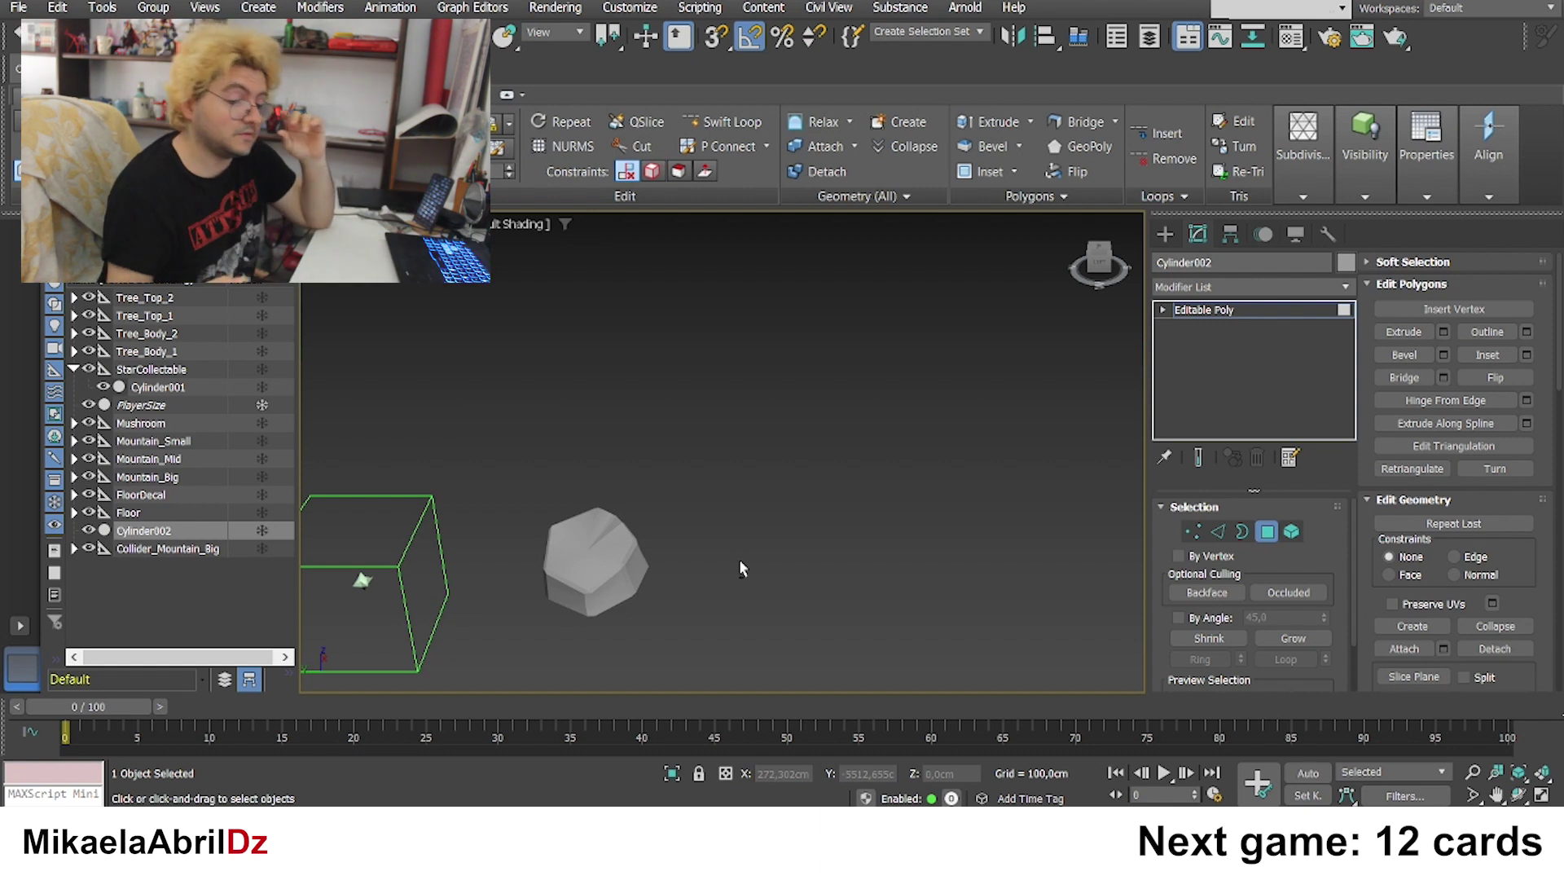
scroll(729, 564, down, 3)
scroll(729, 562, down, 3)
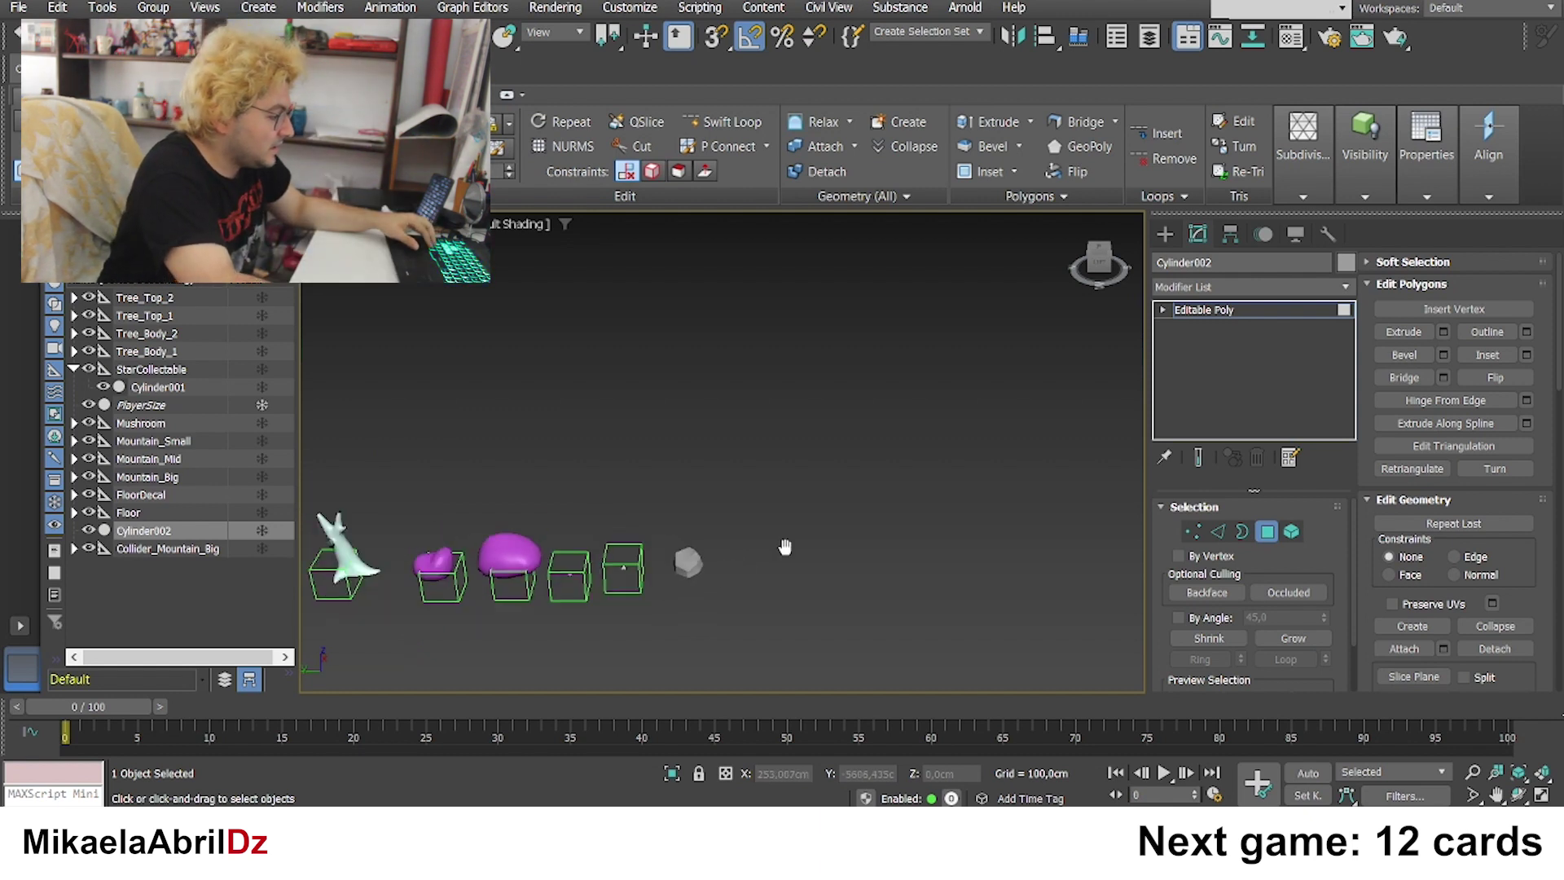
scroll(489, 505, up, 2)
middle_drag(489, 505, 623, 463)
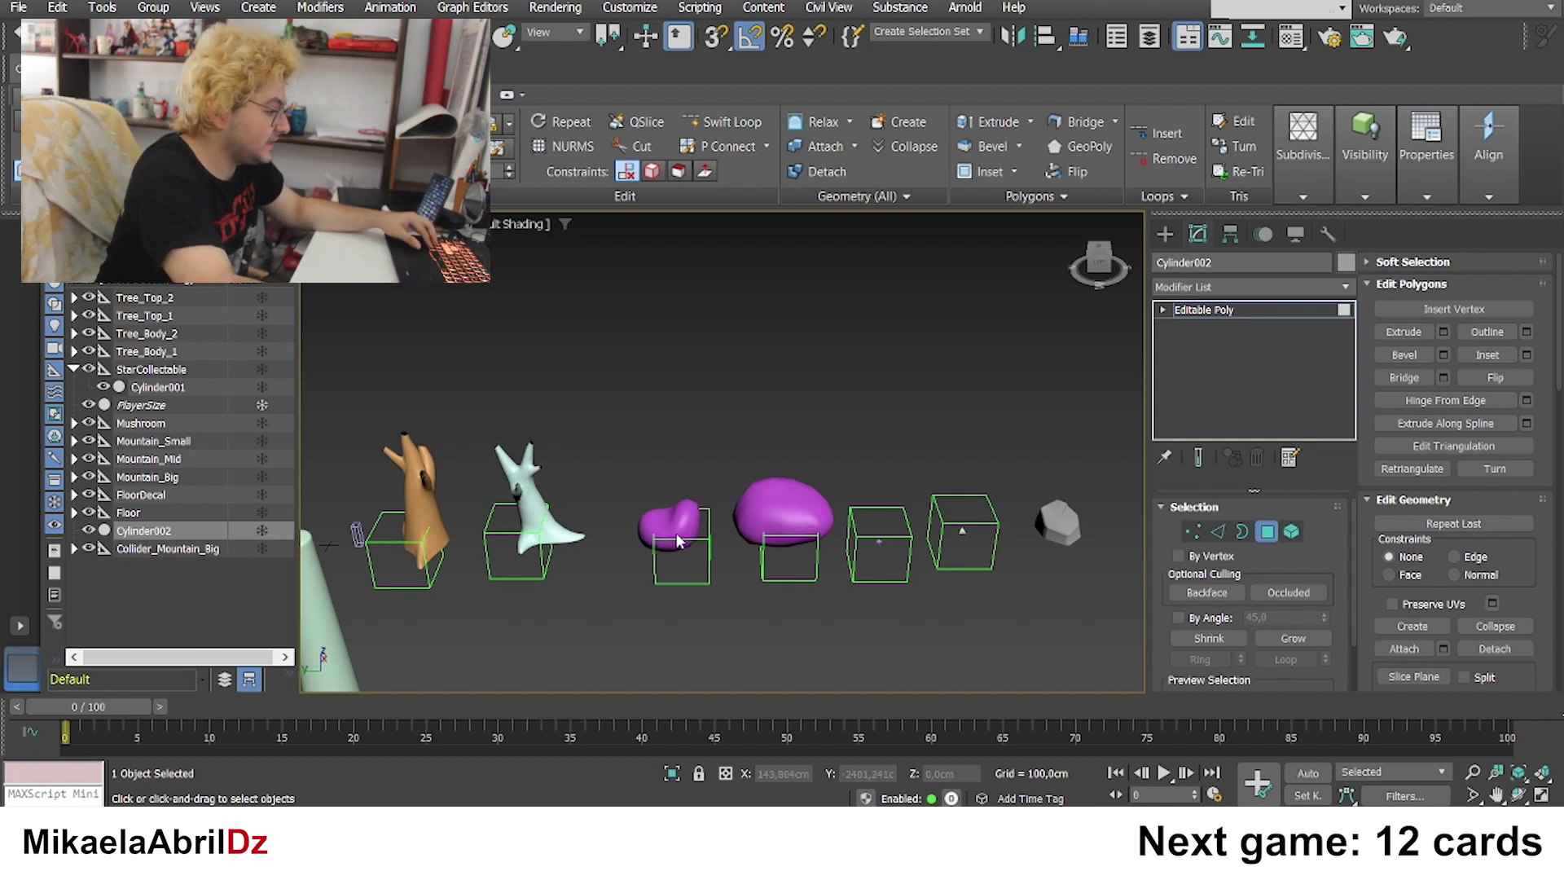
middle_drag(941, 592, 448, 548)
scroll(590, 509, up, 5)
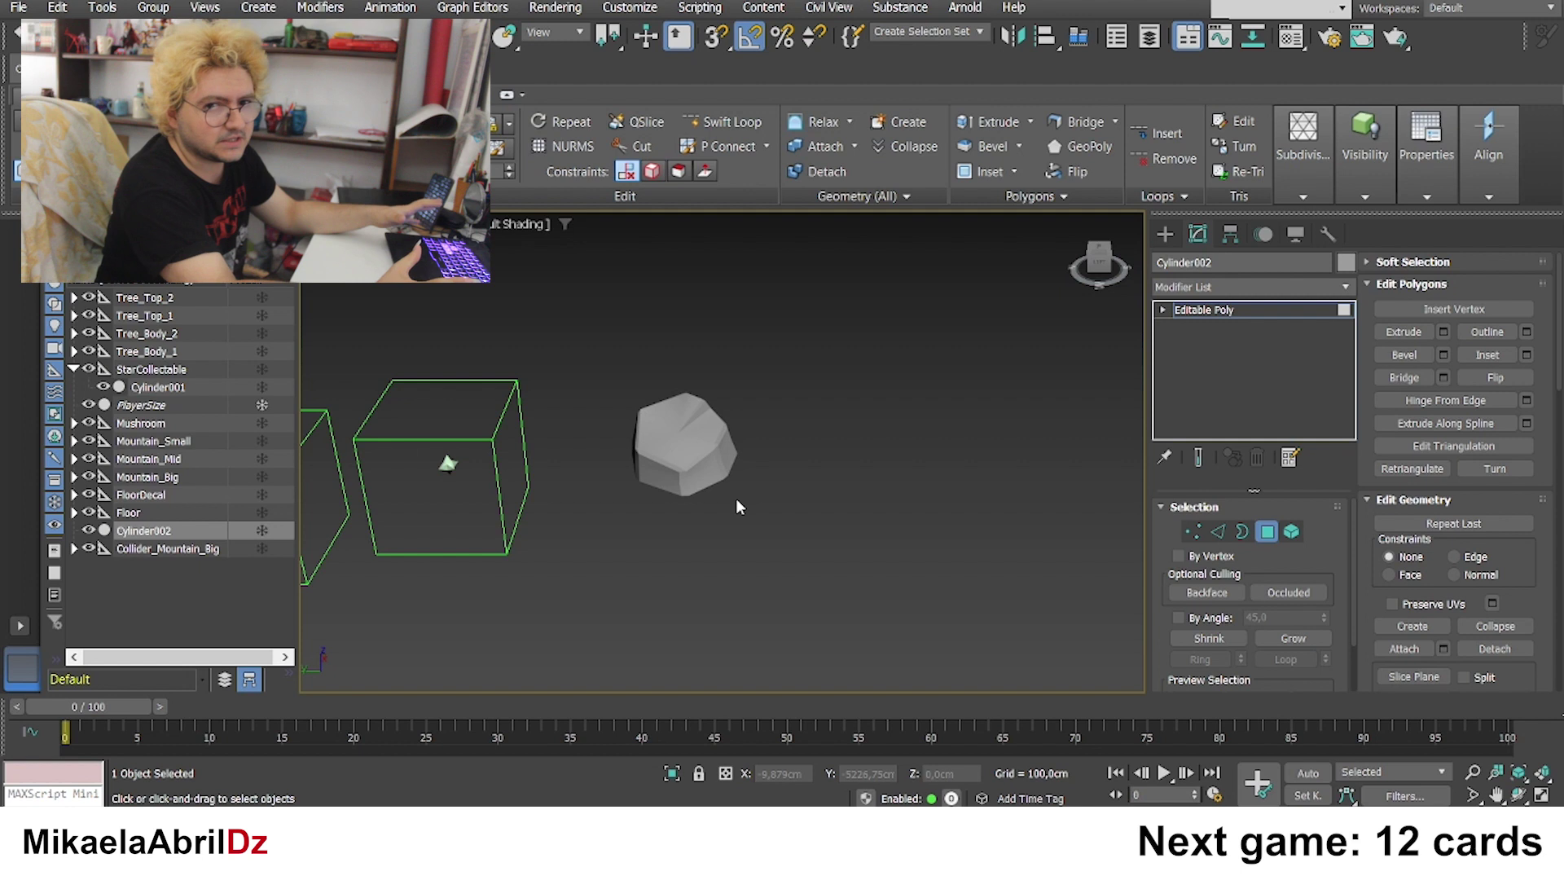
click(691, 427)
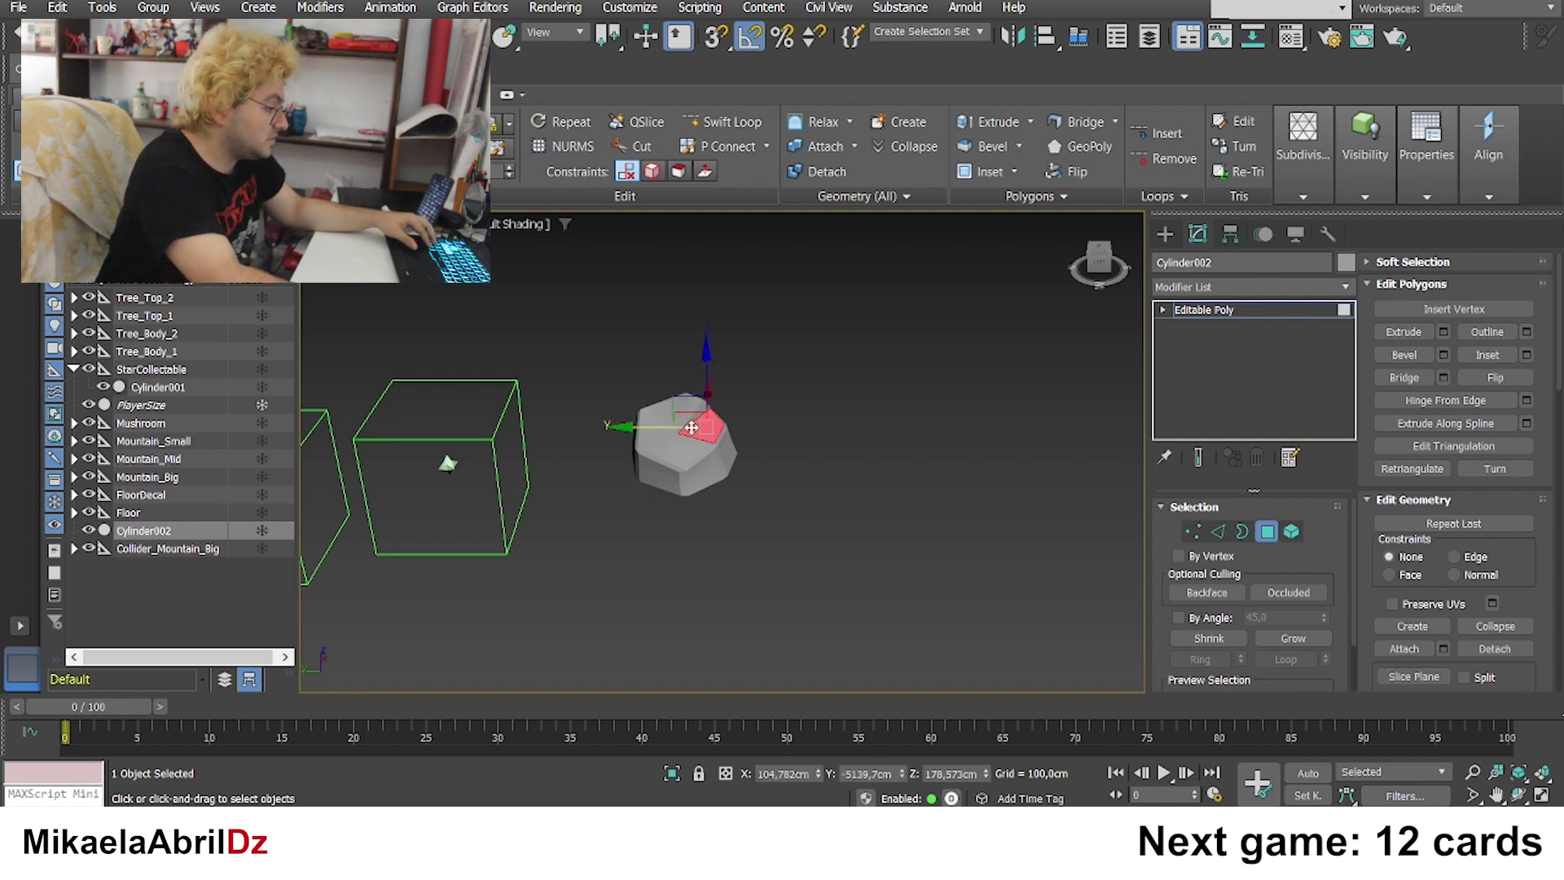
scroll(692, 427, up, 4)
alt+middle_drag(693, 426, 678, 487)
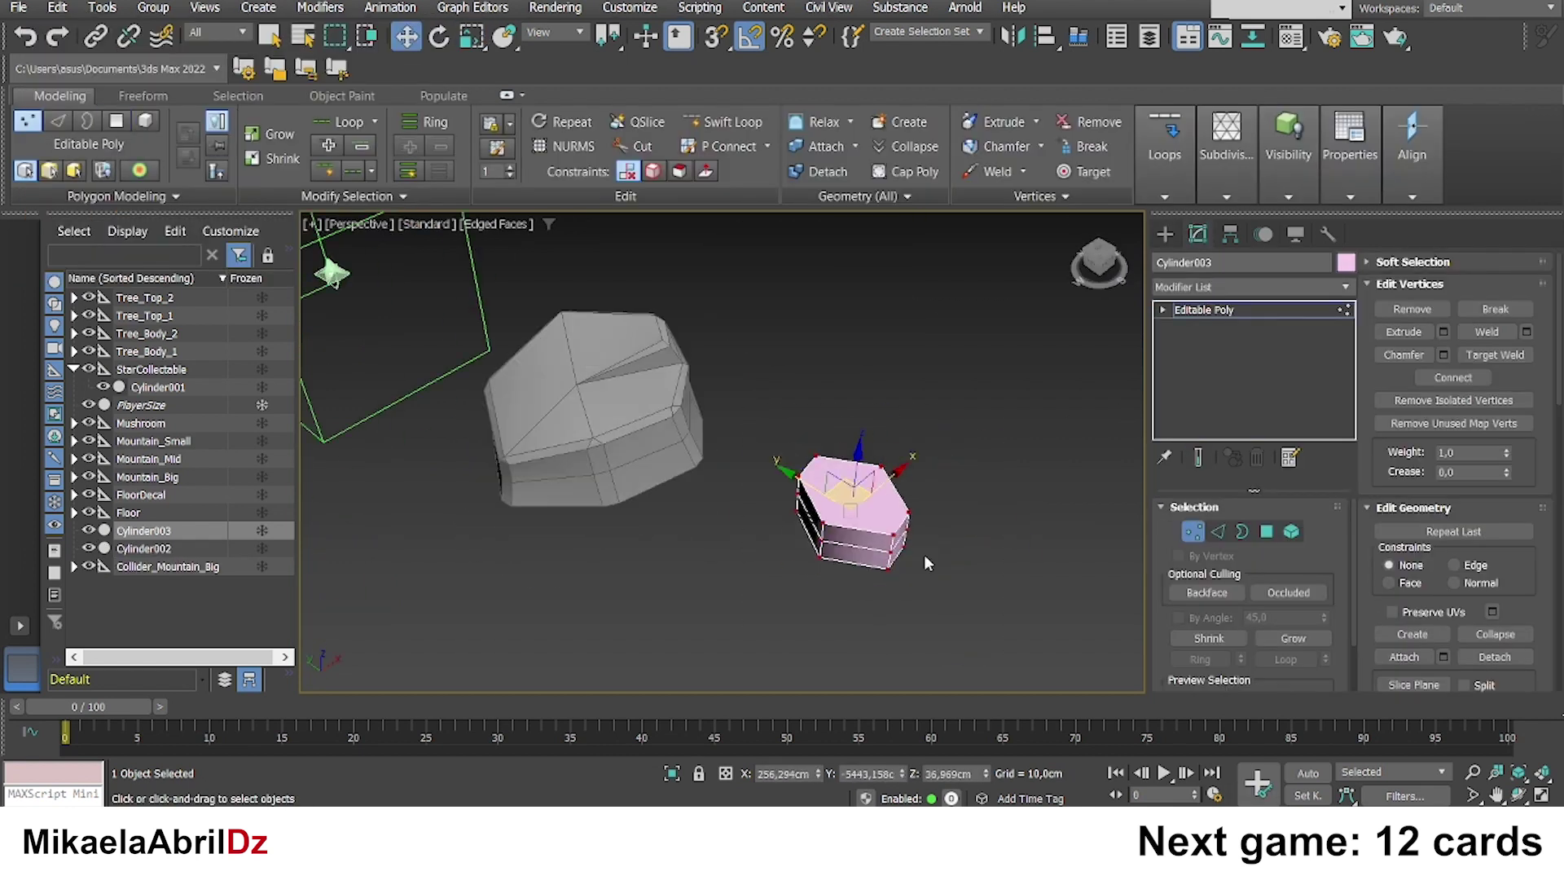
Step: Shift a mid-height side vertex of the pink six-sided cylinder horizontally to make its side irregular
click(821, 540)
scroll(806, 529, up, 4)
alt+middle_drag(785, 524, 794, 486)
drag(794, 487, 771, 496)
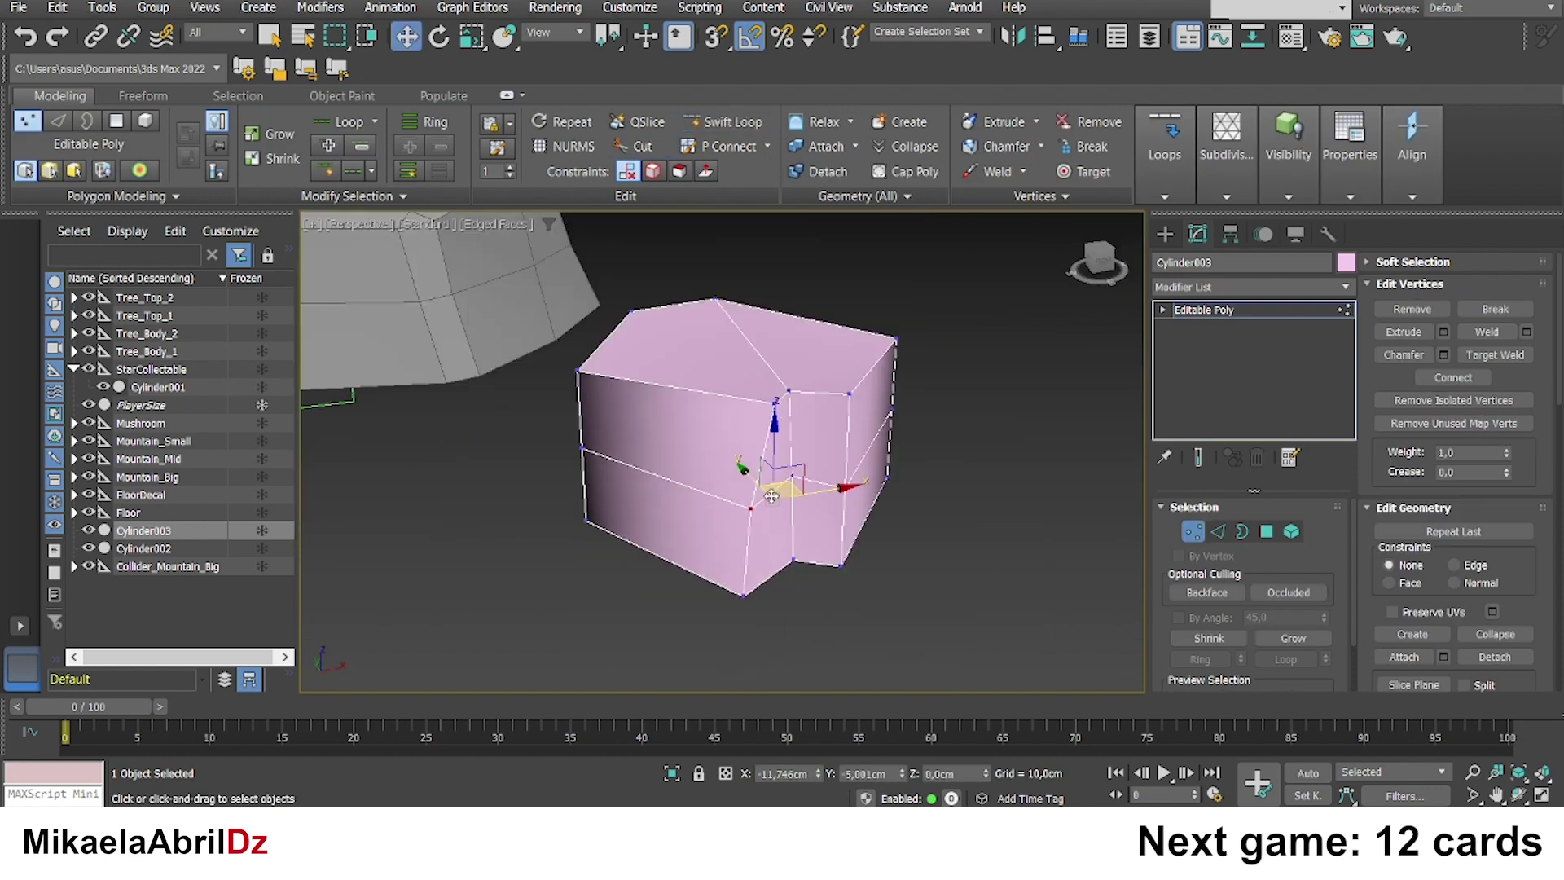
alt+middle_drag(771, 496, 896, 489)
Step: Lower the selected vertex at the pink rock's low rear rim by about 1.3 cm along Z
scroll(828, 549, down, 3)
key(2)
key(1)
drag(926, 330, 927, 350)
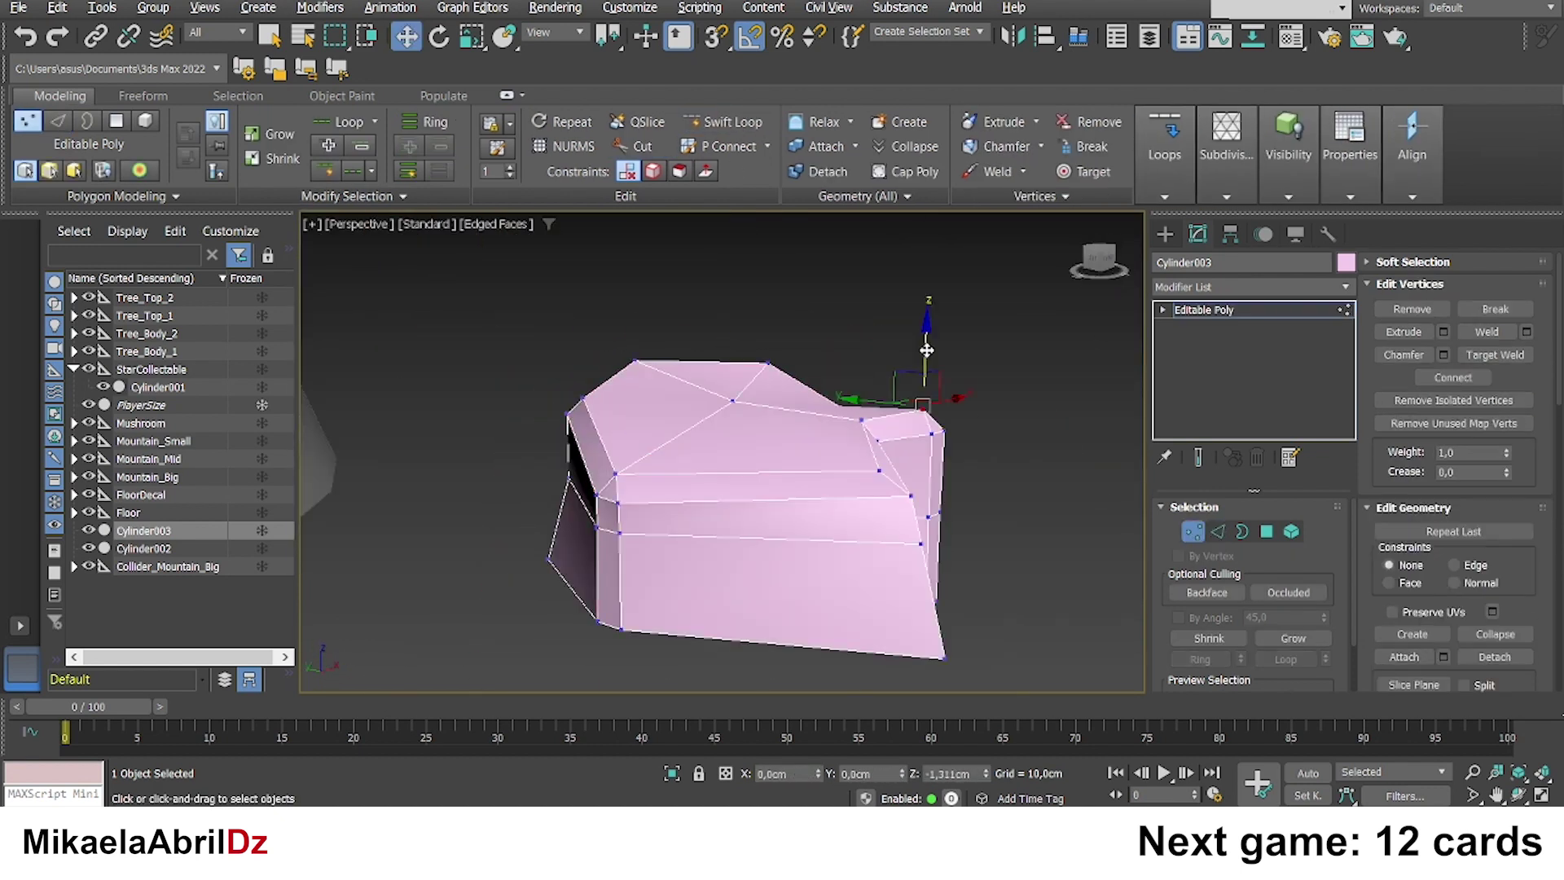